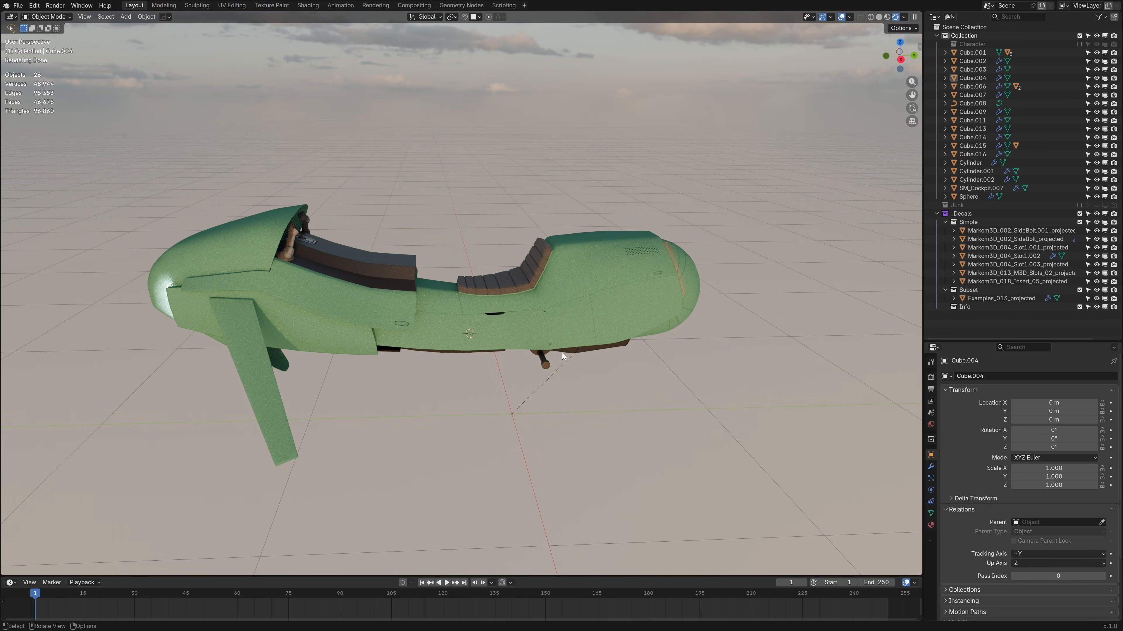
Select the green vehicle's main body and open its material in the Shading workspace.
left_click(563, 326)
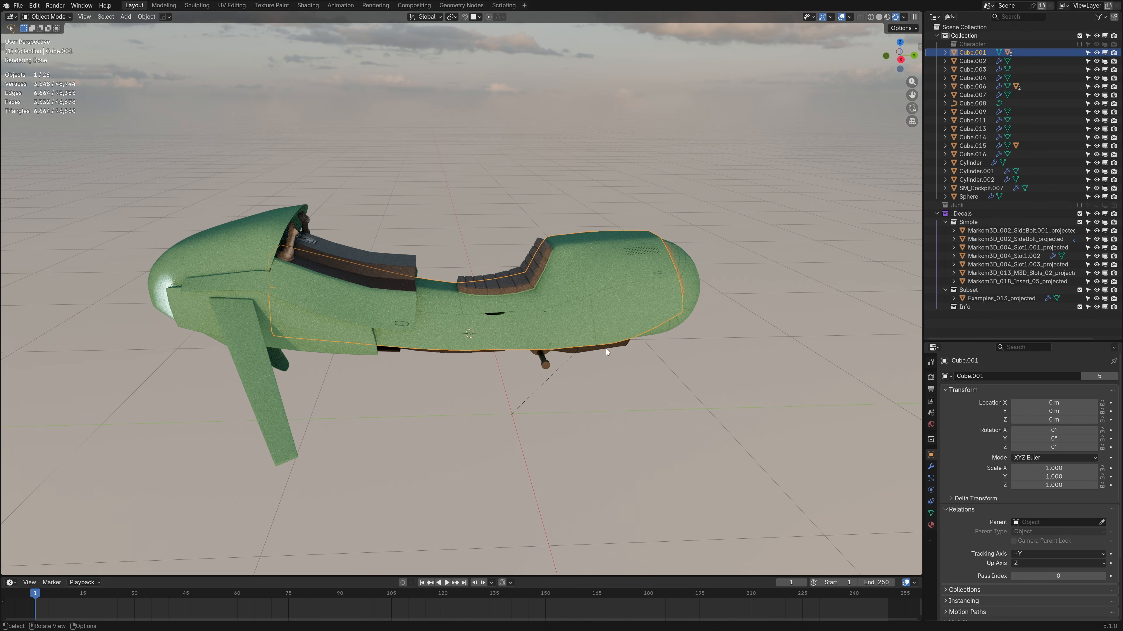
left_click(308, 5)
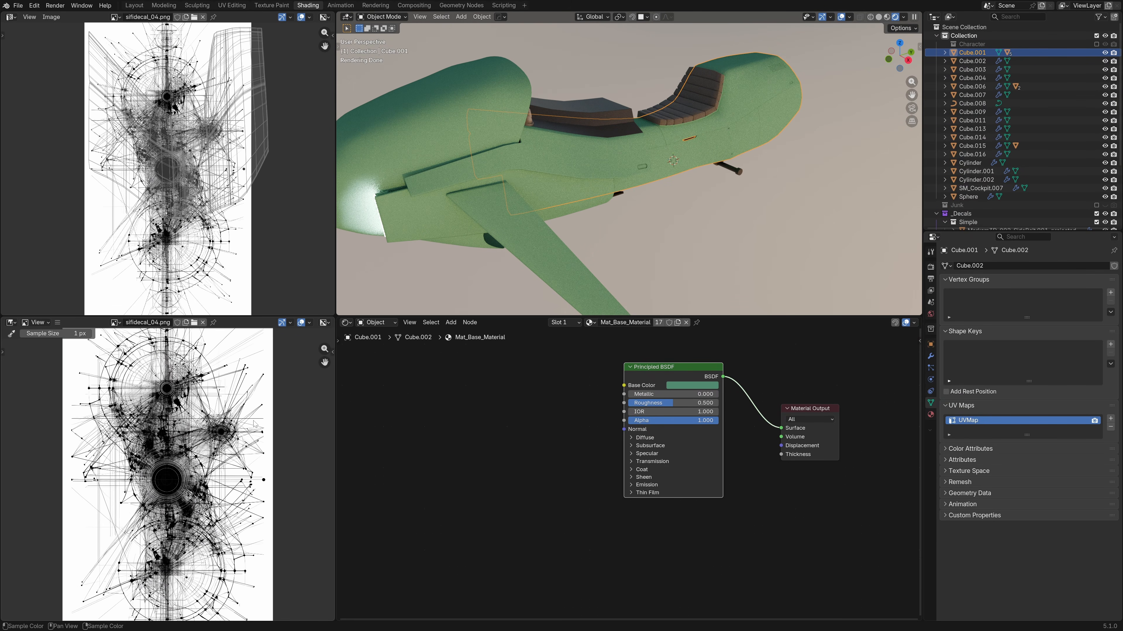
middle_click_drag(602, 449, 617, 465)
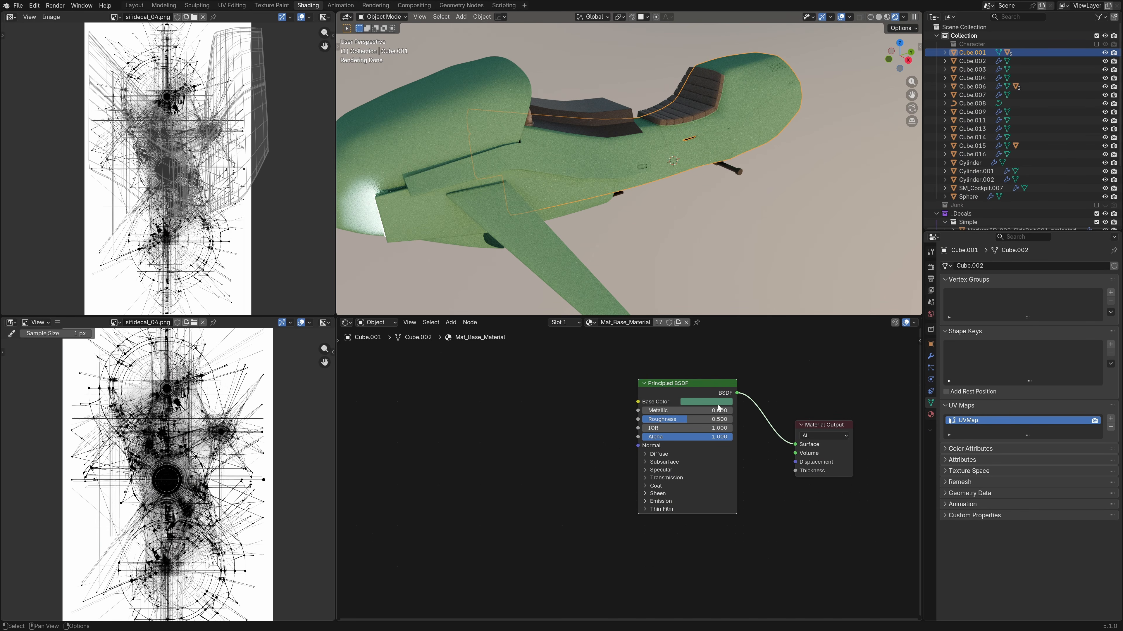
middle_click_drag(659, 293, 624, 165)
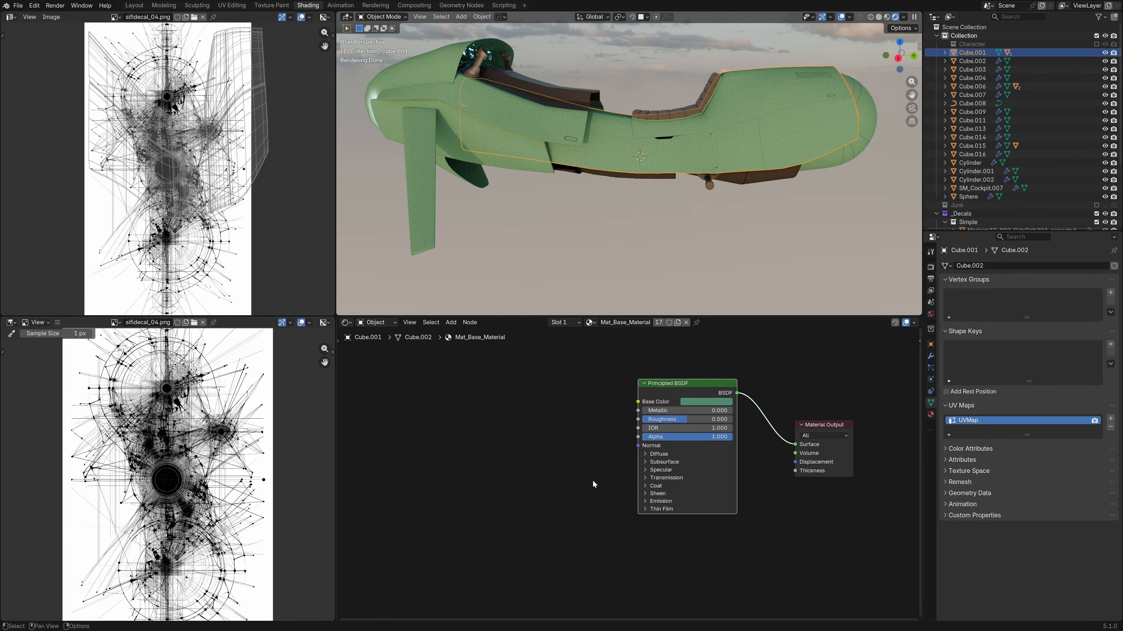
Set the IOR of the body material's Principled BSDF to 1.5.
left_click(682, 429)
type("1.5")
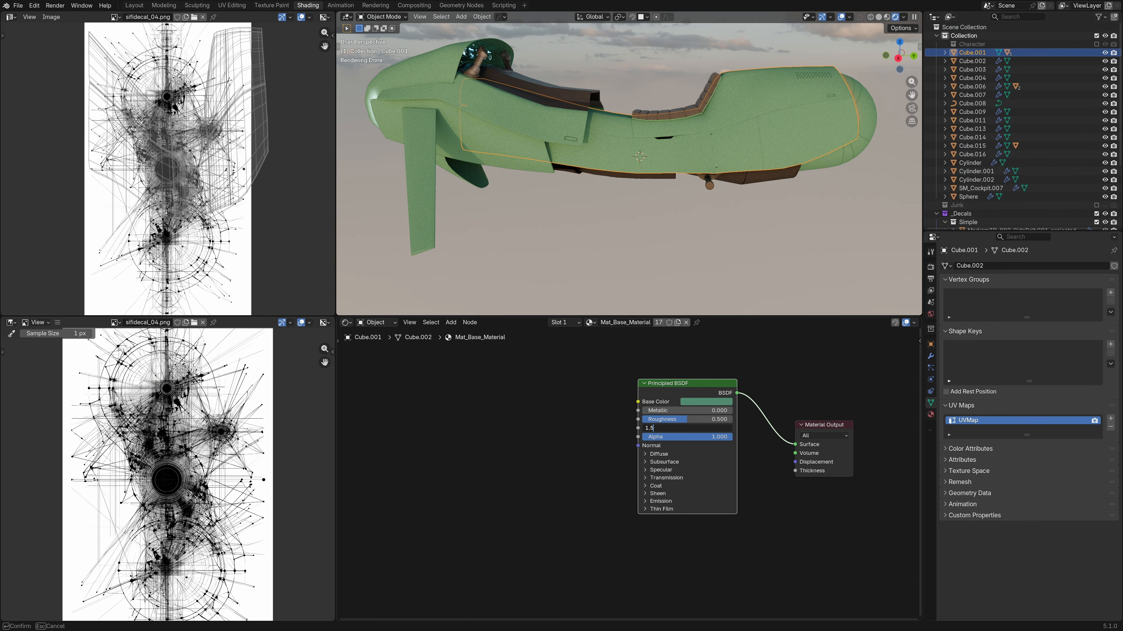
key("Return")
Add an Image Texture with Mapping and Texture Coordinate nodes feeding the Principled BSDF's Base Color.
middle_click_drag(557, 138, 686, 160)
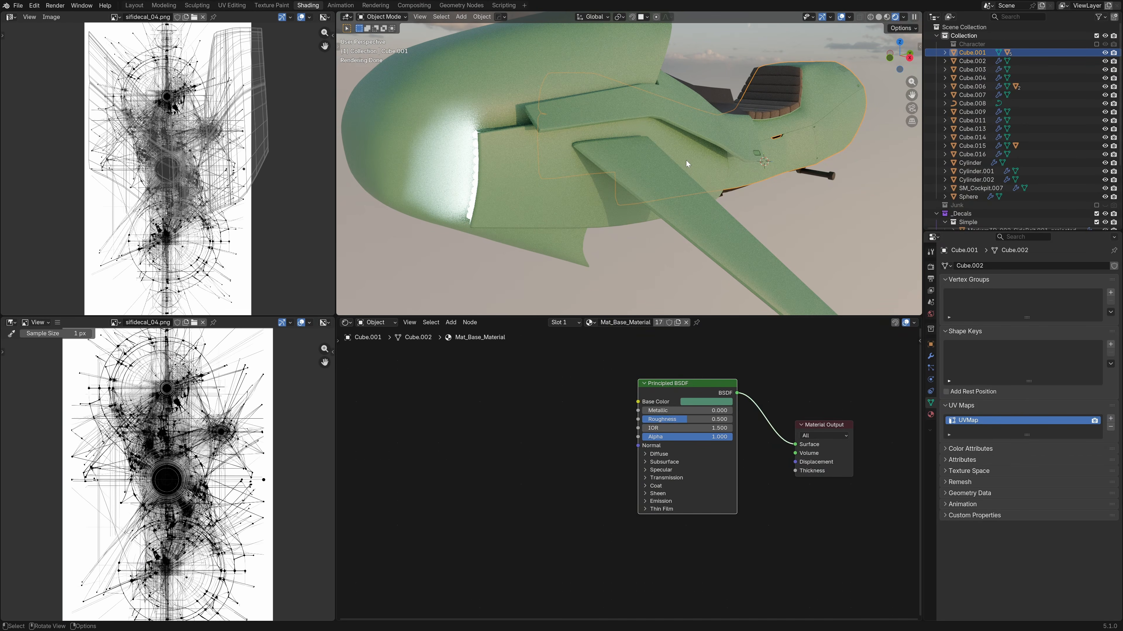
middle_click_drag(686, 161, 757, 180)
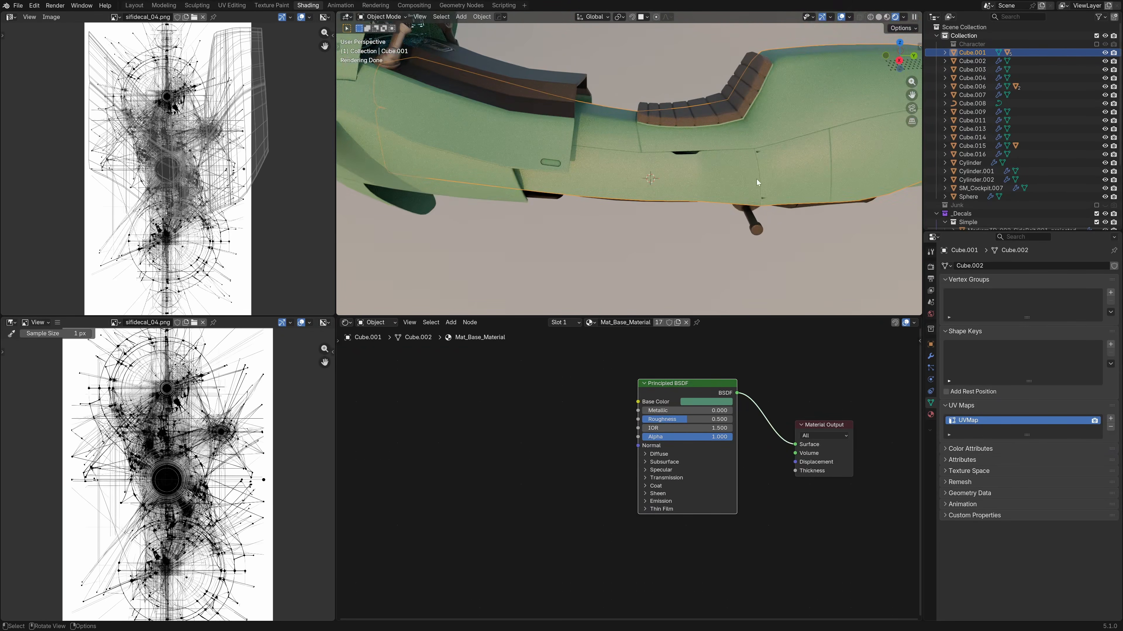
middle_click_drag(376, 89, 451, 97, "shift")
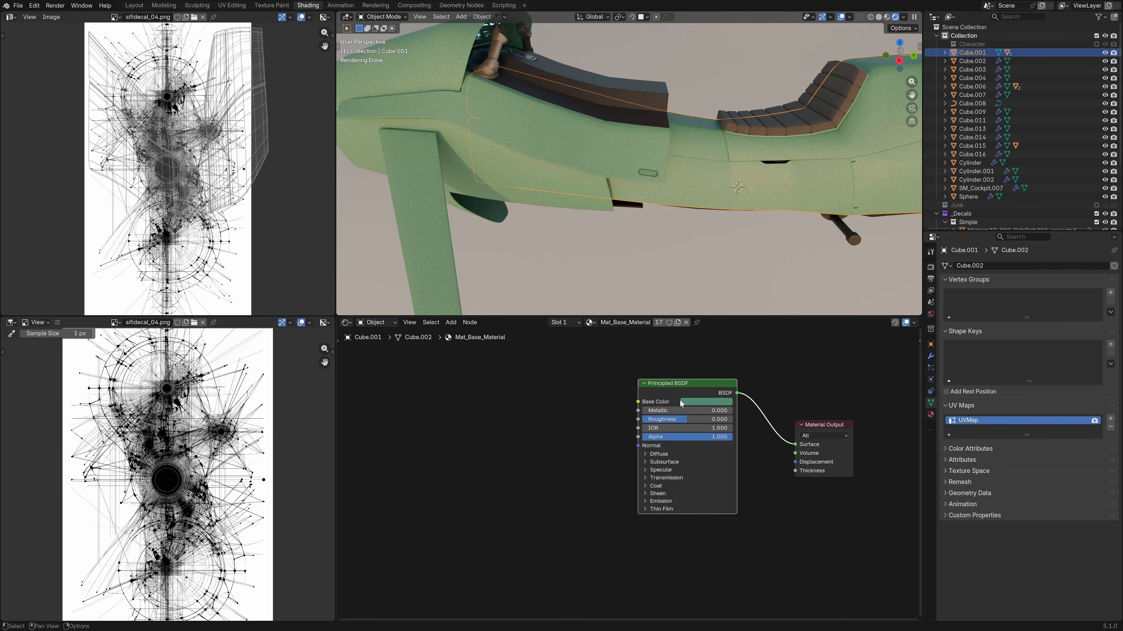
key("ctrl+t")
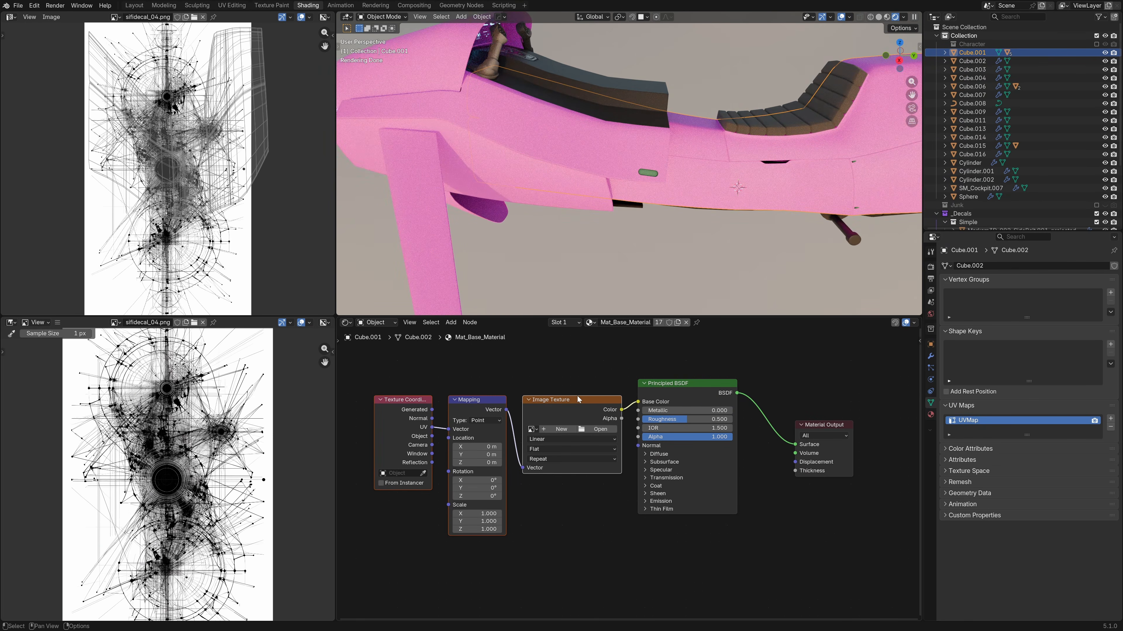
left_click(600, 429)
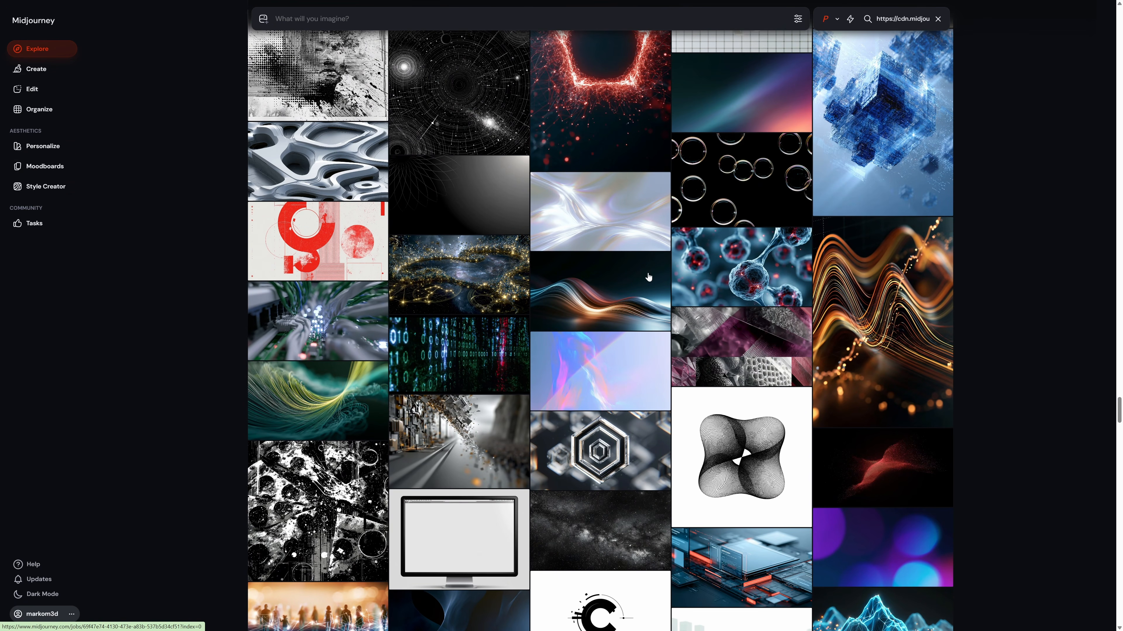
Browse the Midjourney gallery and open the black-to-white square-pixel fade pattern.
scroll(646, 276, "down", 5)
scroll(646, 277, "down", 10)
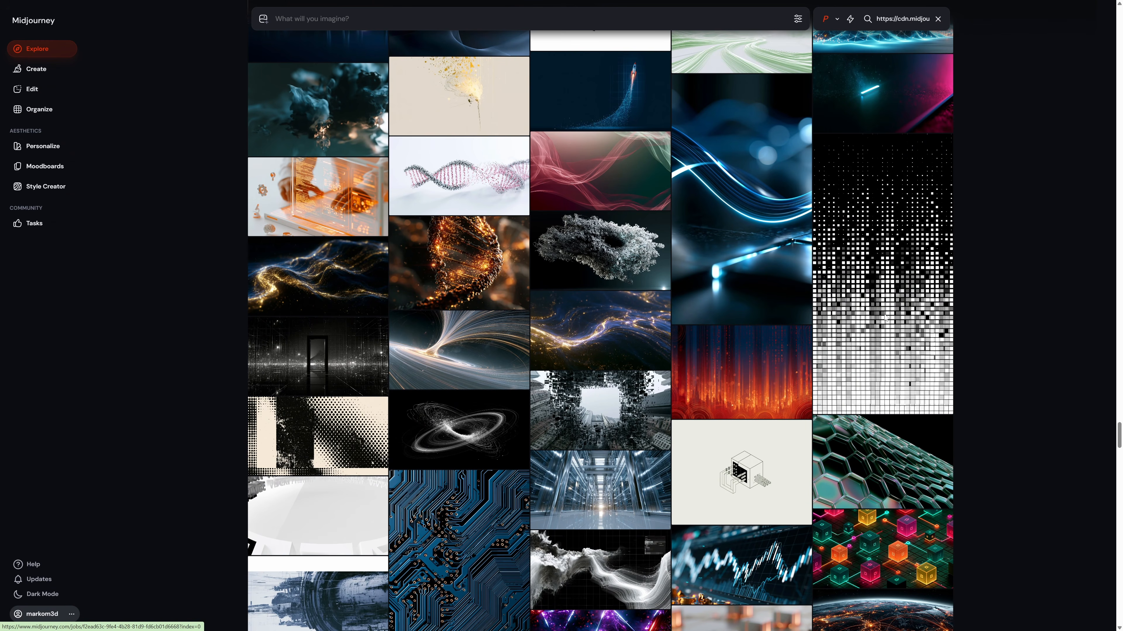
left_click(906, 299)
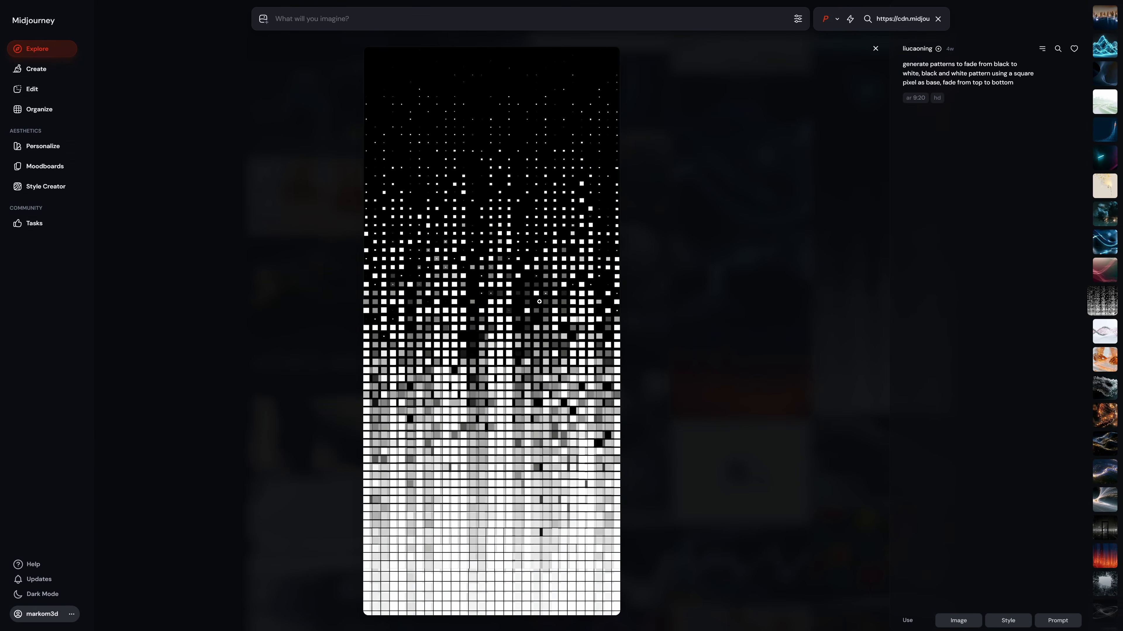
right_click(539, 302)
left_click(587, 395)
Search Midjourney for images similar to the pixel fade pattern and look through the results for decal textures.
left_click(1058, 49)
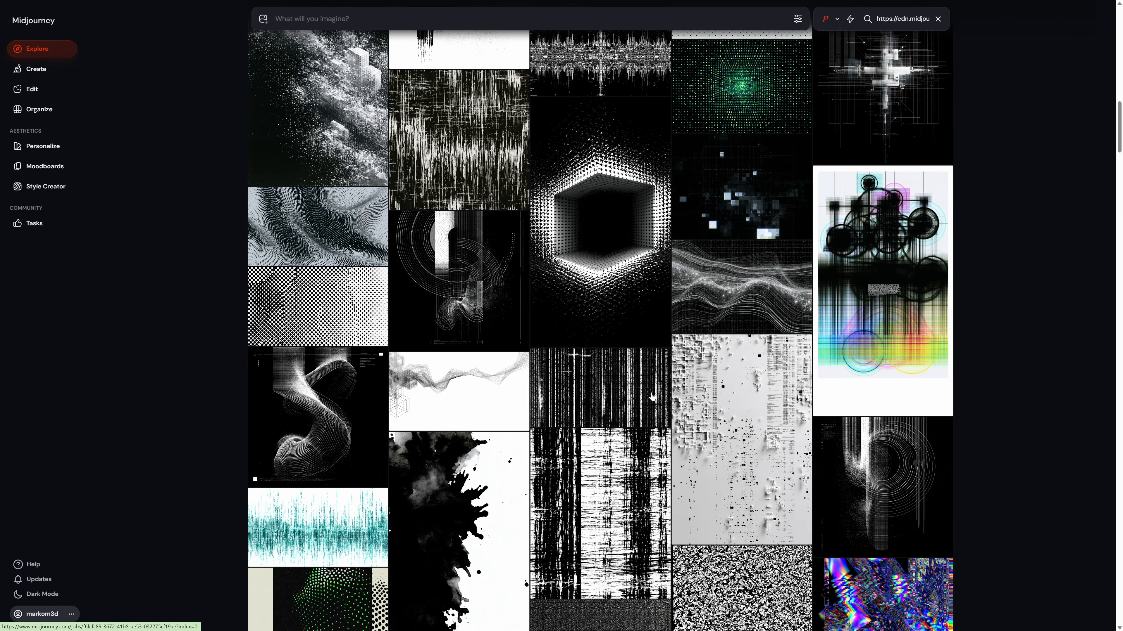
scroll(548, 376, "down", 10)
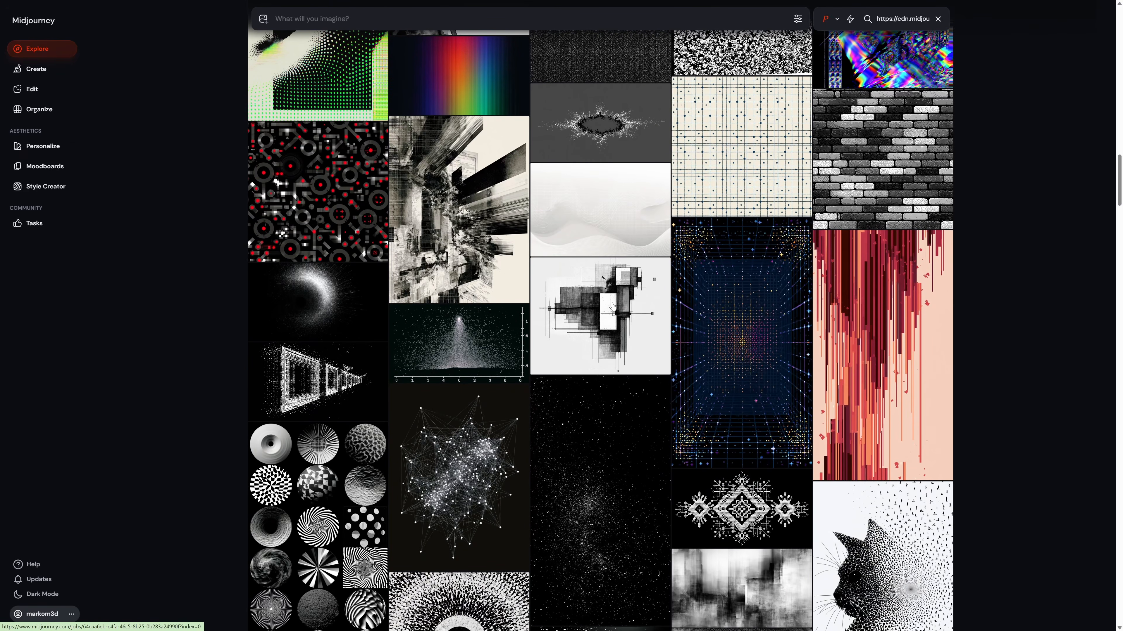
scroll(606, 322, "down", 4)
scroll(592, 415, "down", 3)
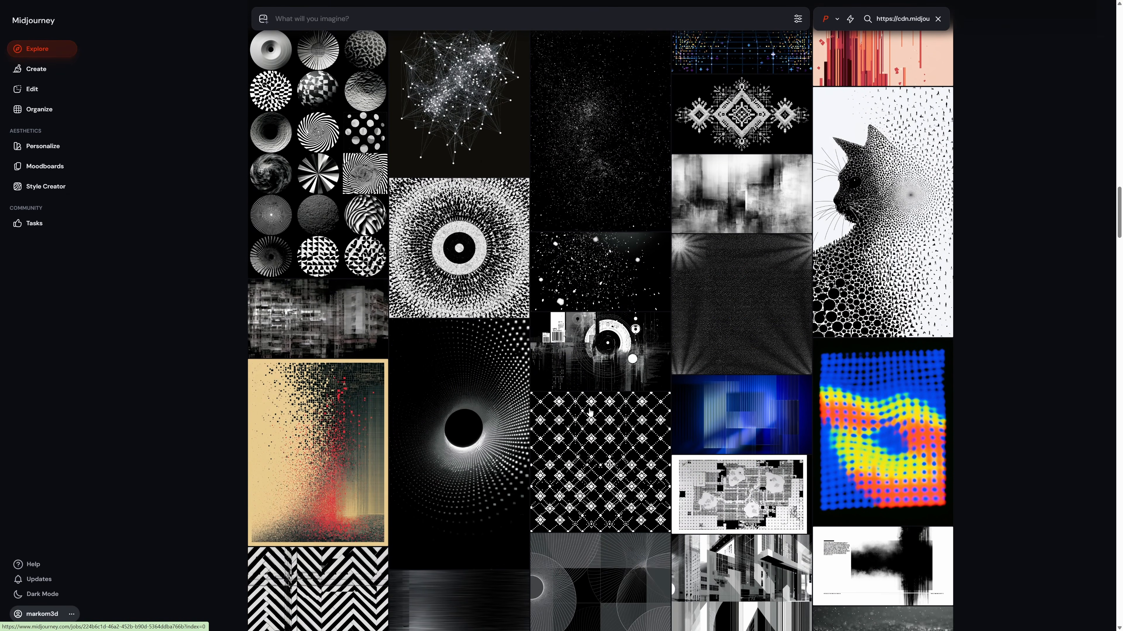
scroll(658, 416, "up", 9)
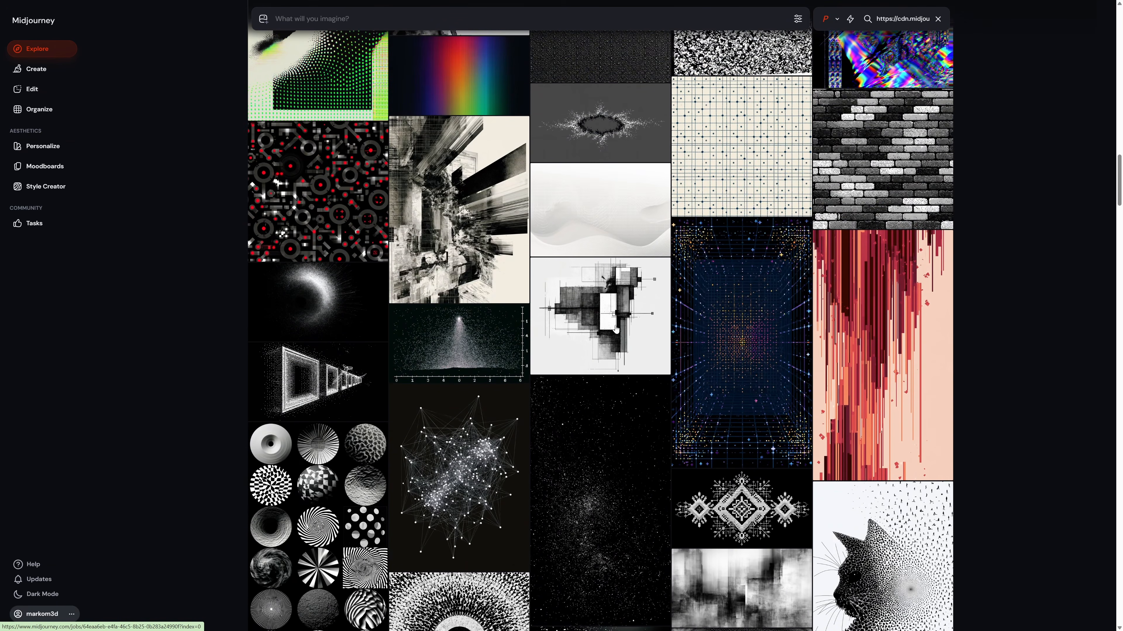
scroll(621, 318, "down", 7)
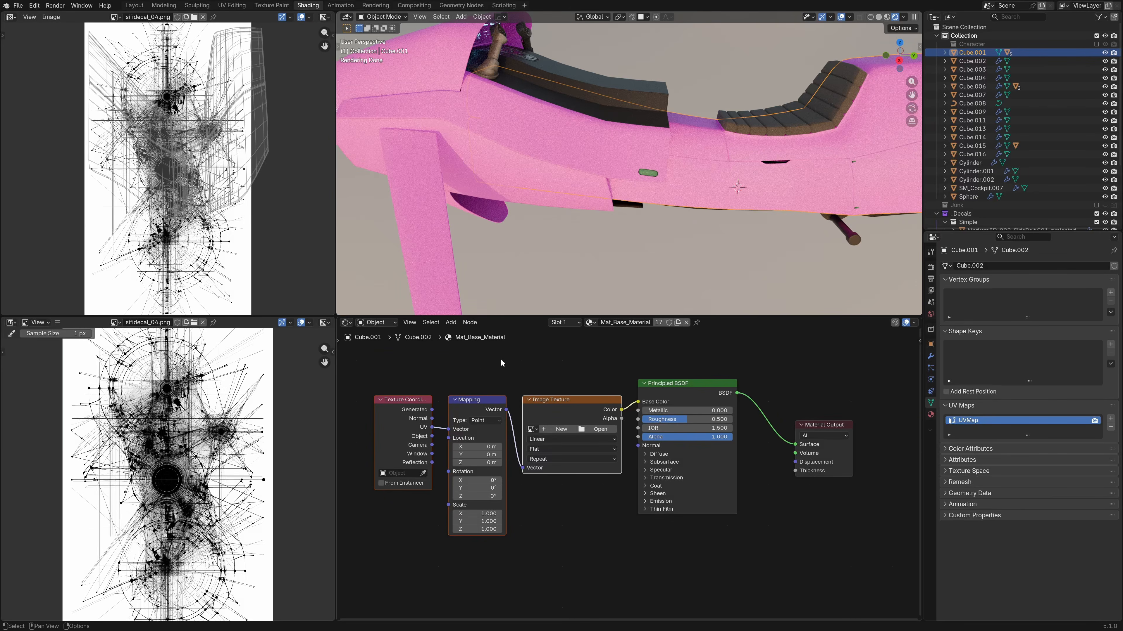
Switch back to Blender and load sifidecal_05.png into the Image Texture node.
left_click(597, 428)
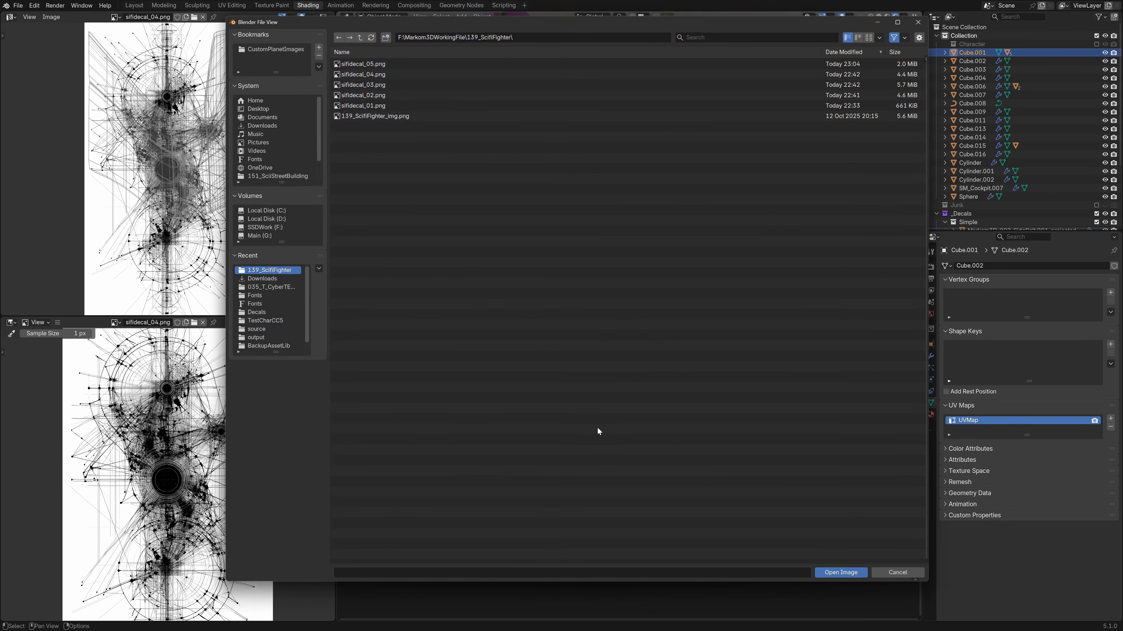
left_click(369, 62)
double_click(369, 62)
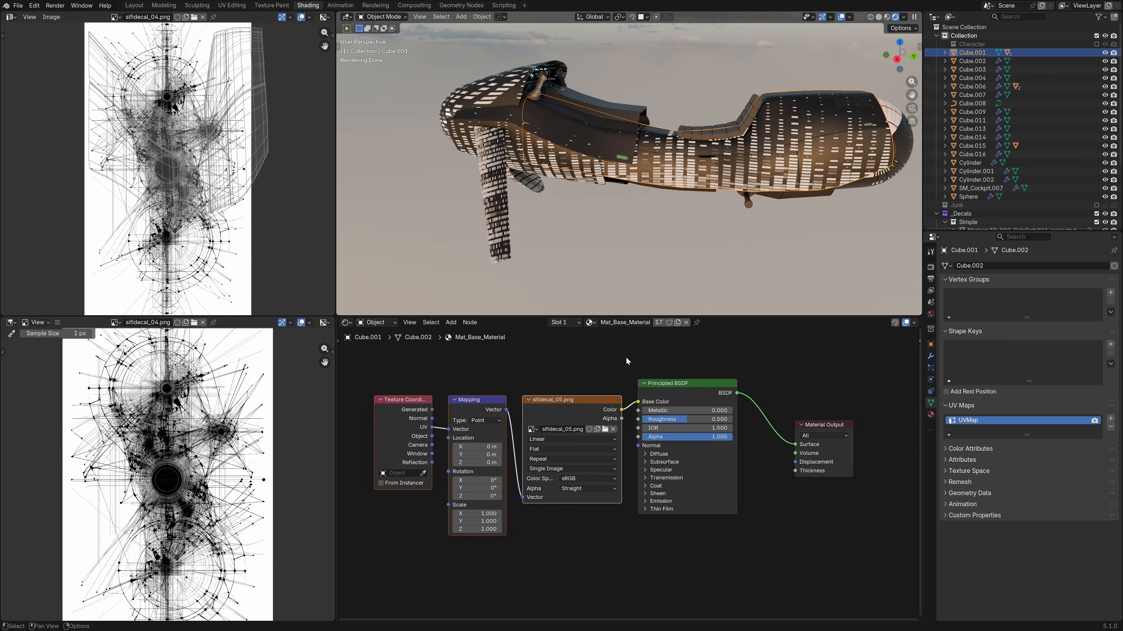
Move the texture nodes away from the Principled BSDF and disconnect the image from its Base Color.
scroll(599, 469, "down", 2)
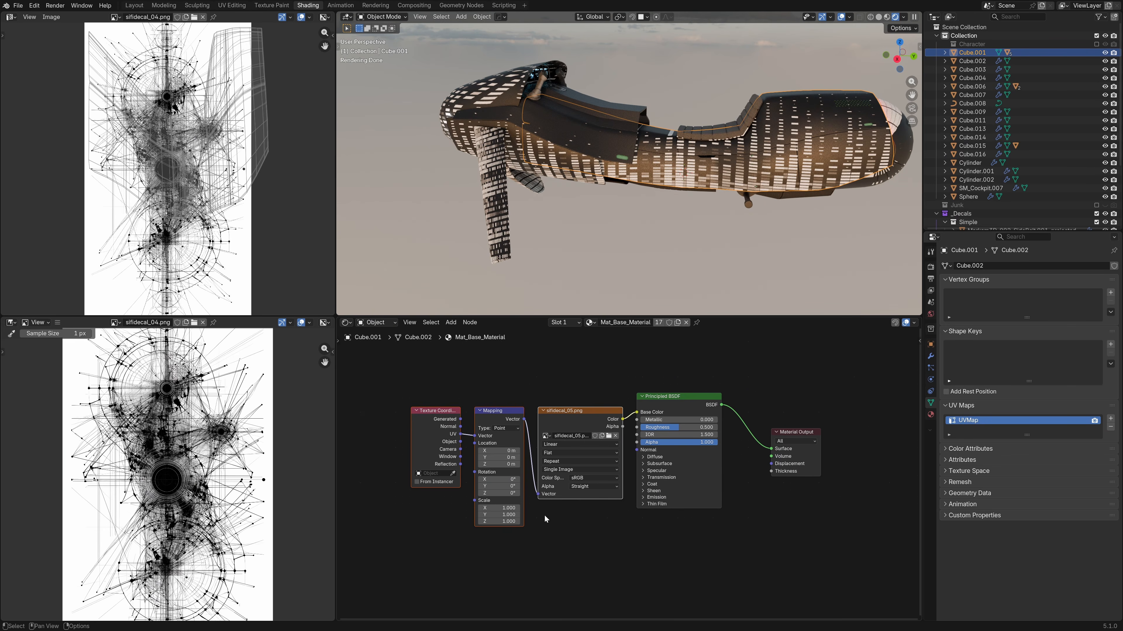
middle_click_drag(544, 516, 647, 484)
left_click(667, 377)
left_click_drag(691, 352, 493, 470)
left_click_drag(688, 378, 461, 435)
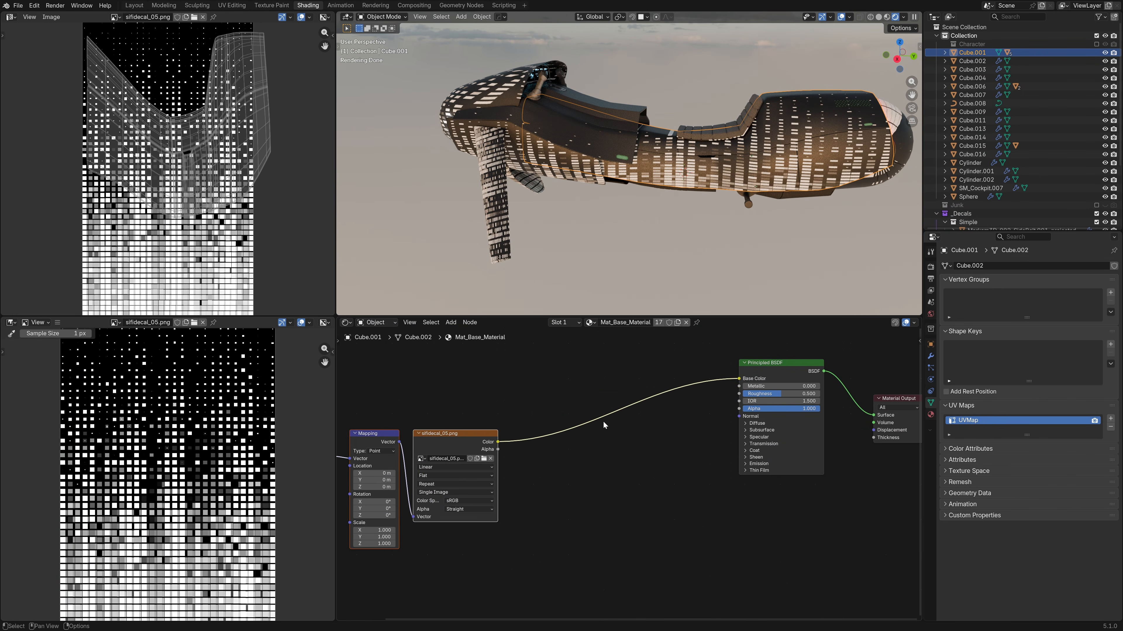
left_click_drag(737, 378, 665, 439)
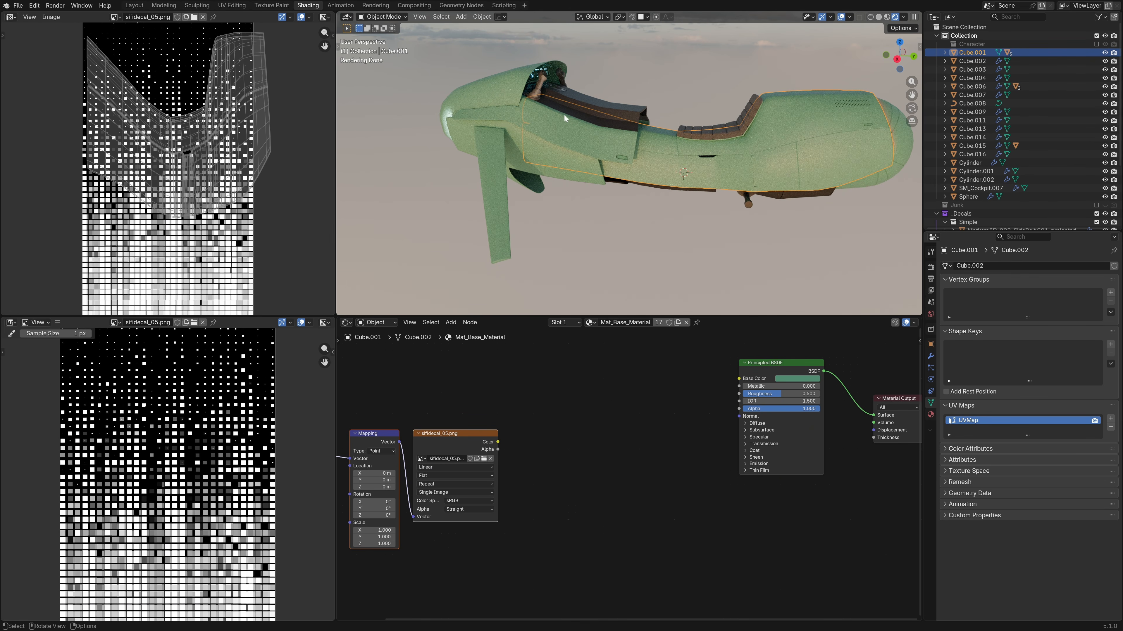
Add an Ambient Occlusion node above the sifidecal_05.png texture node.
middle_click_drag(874, 166, 712, 198)
scroll(629, 241, "up", 5)
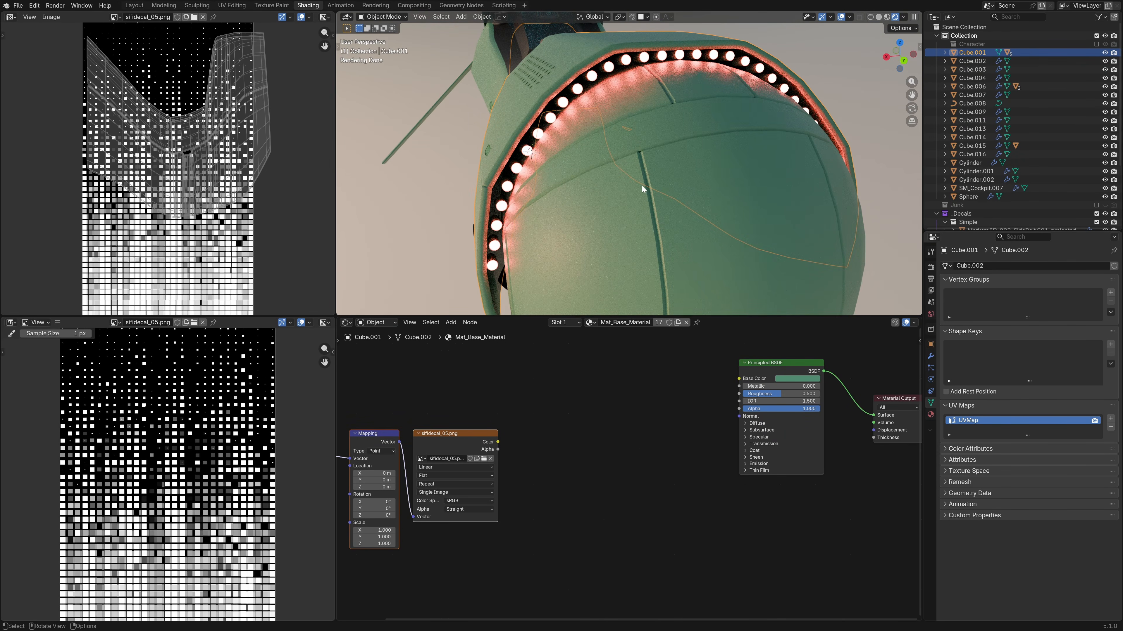
scroll(637, 200, "down", 3)
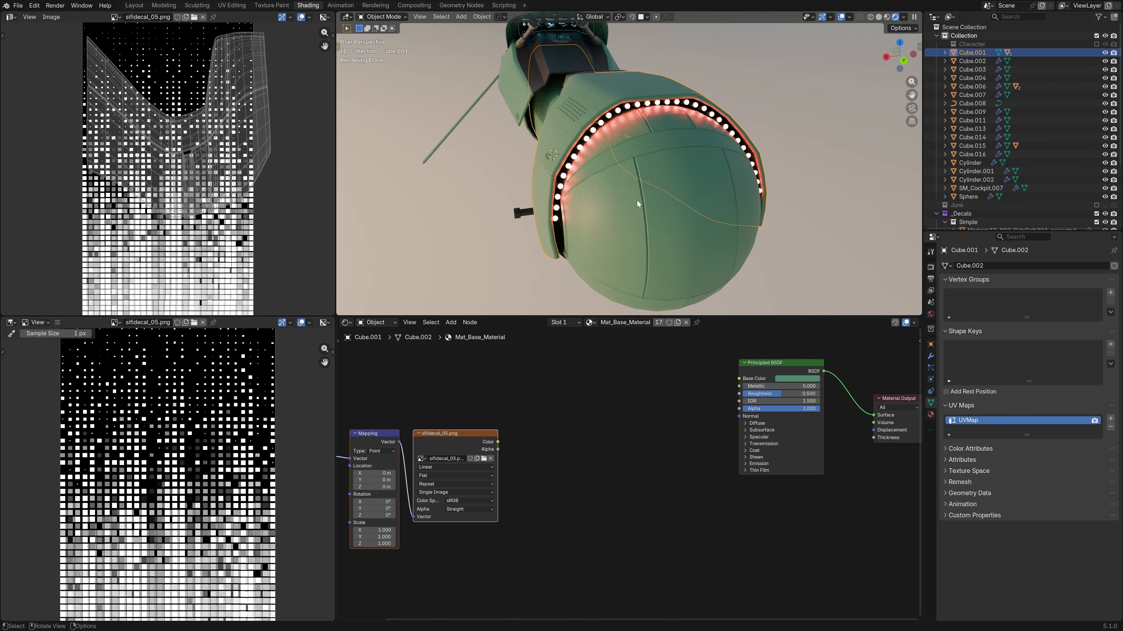
key("shift+a")
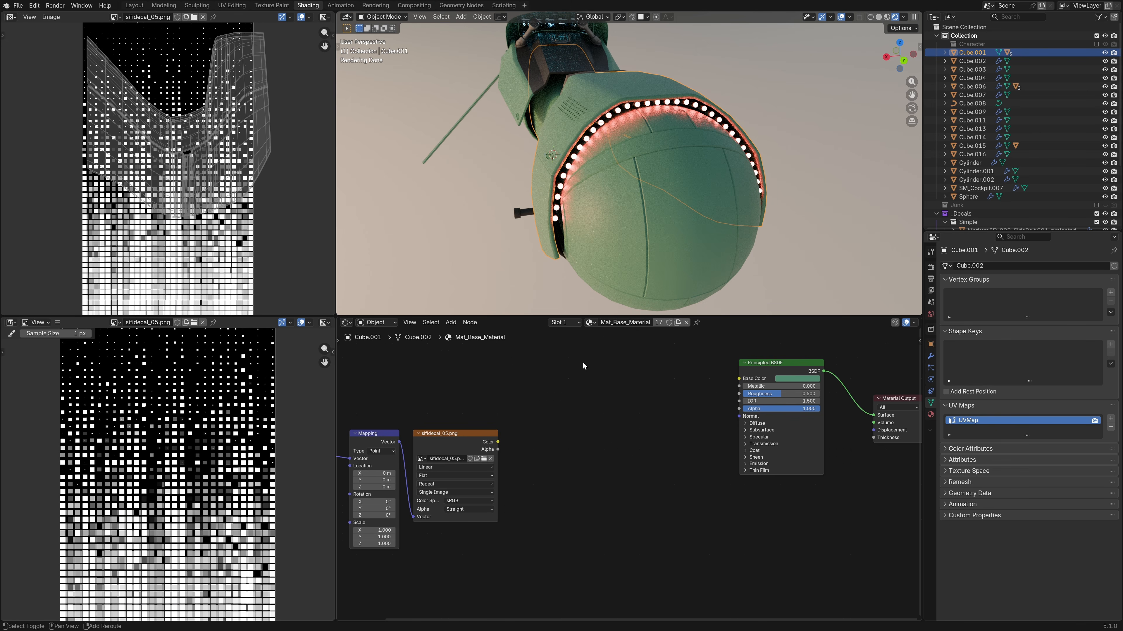
left_click(583, 362)
type("ambient")
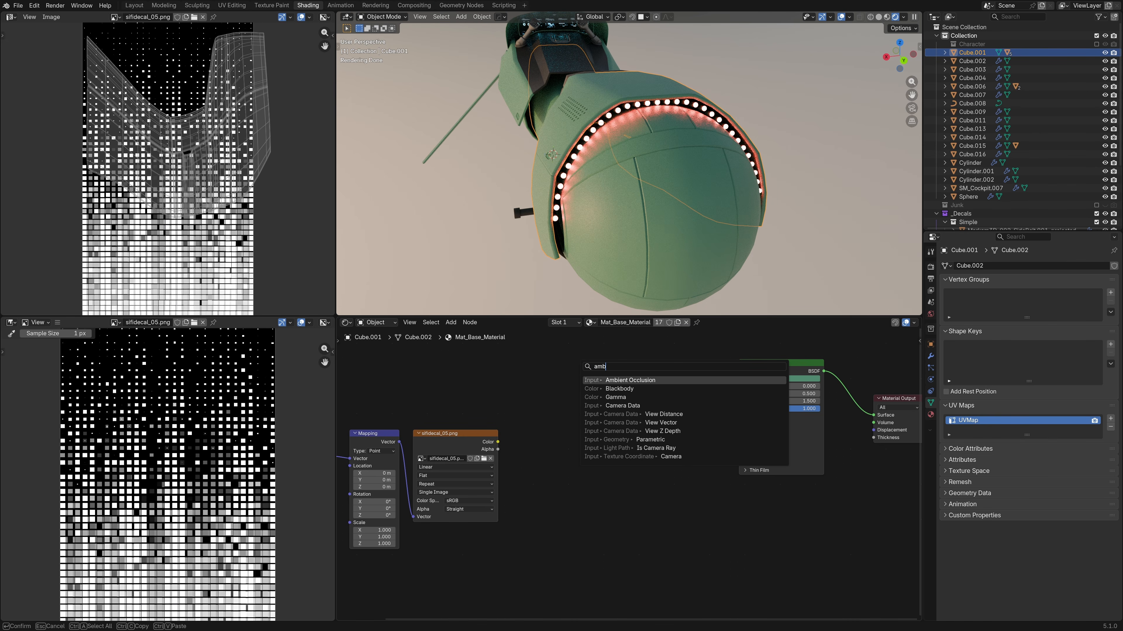
key("Return")
left_click(527, 352)
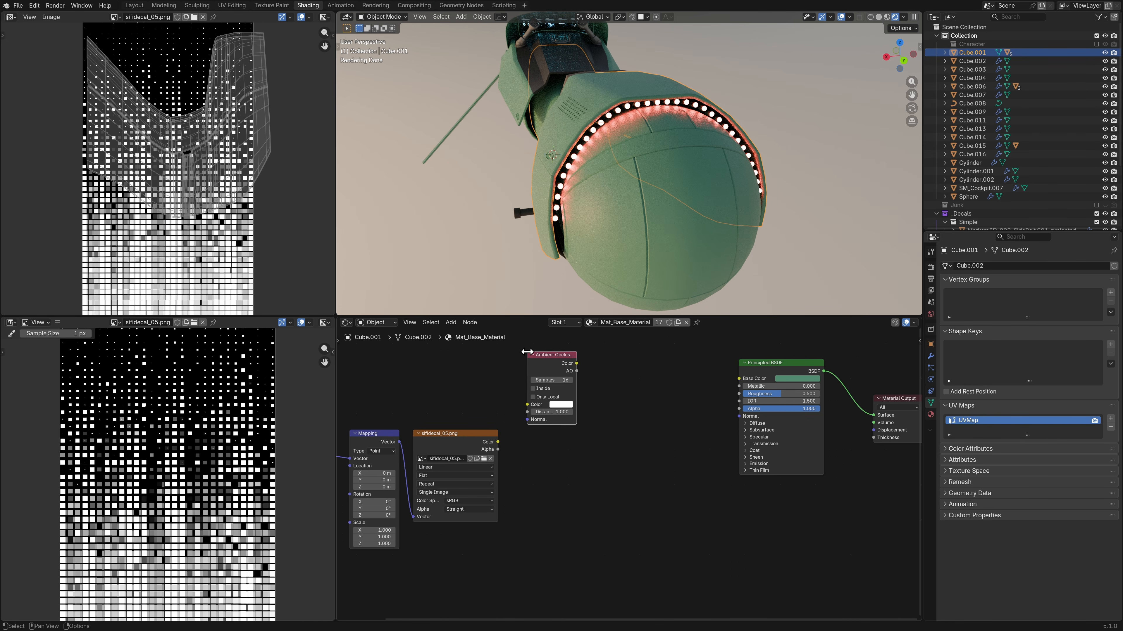
Add a Mix Color node beside the Ambient Occlusion node and connect the AO output to its Factor.
left_click_drag(576, 371, 675, 378)
type("mix")
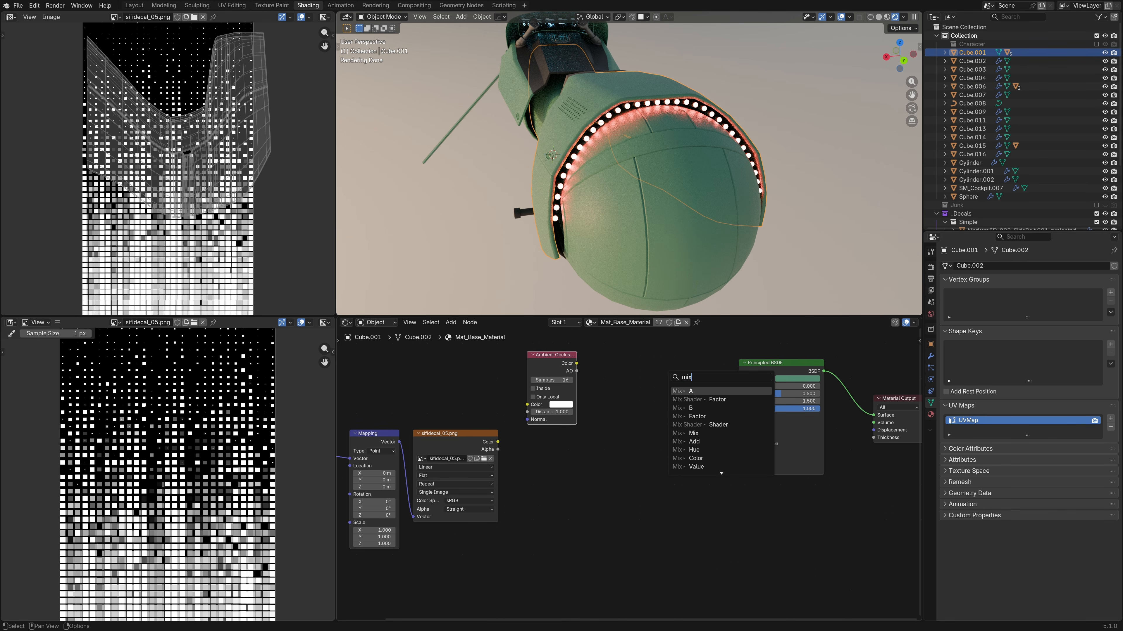
type(" sha")
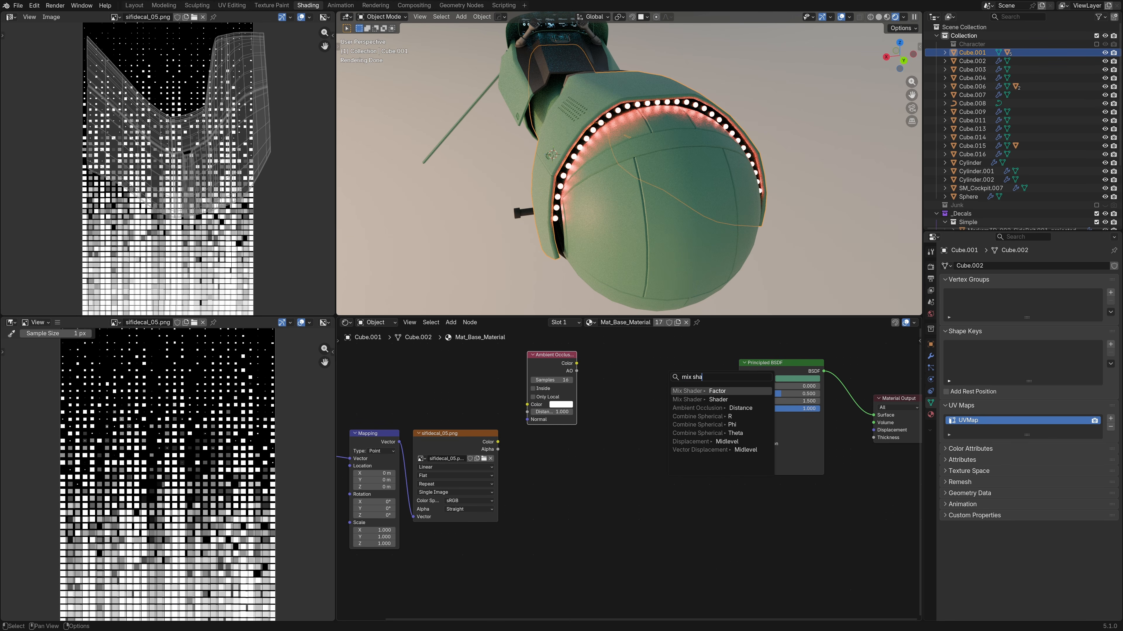
key("Down")
key("Return")
left_click(666, 376)
key("ctrl+z")
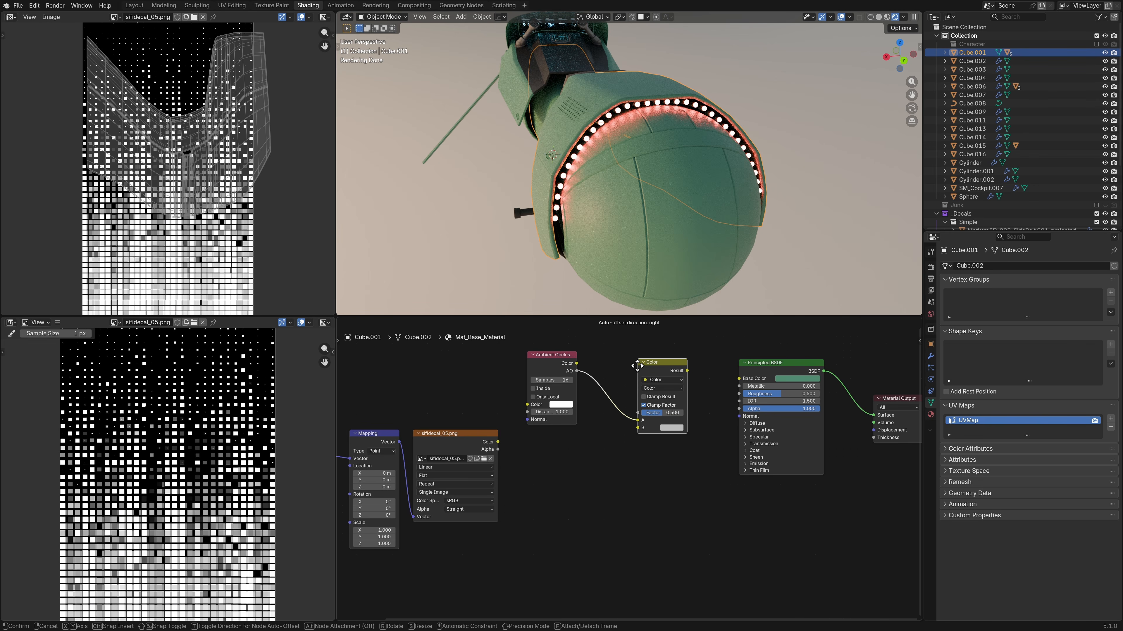
left_click(617, 353)
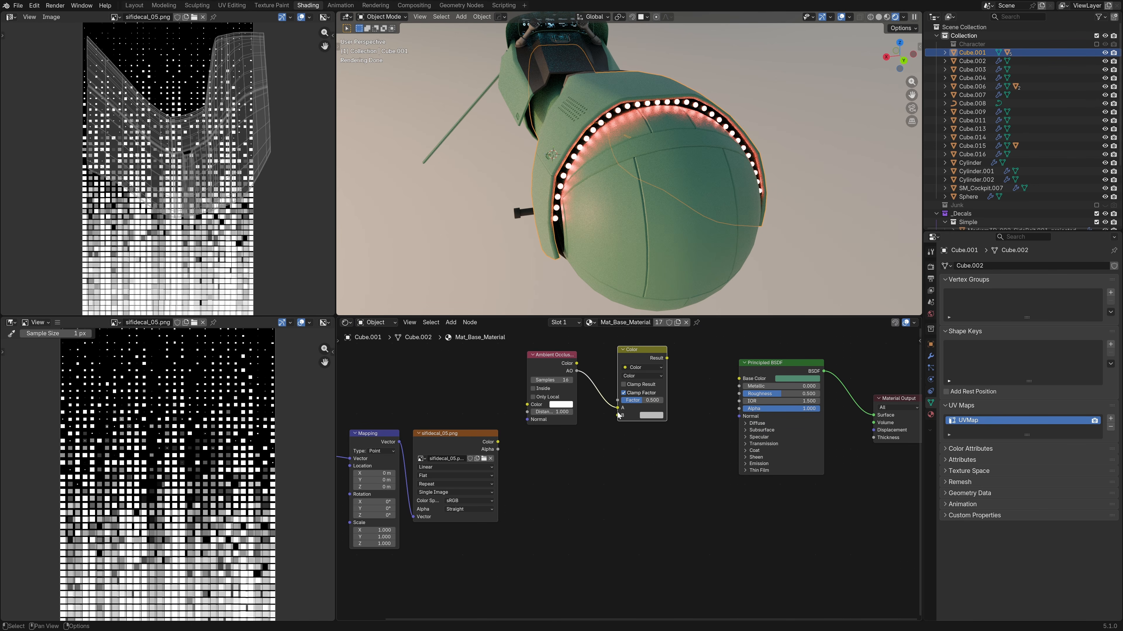
left_click_drag(618, 408, 618, 400)
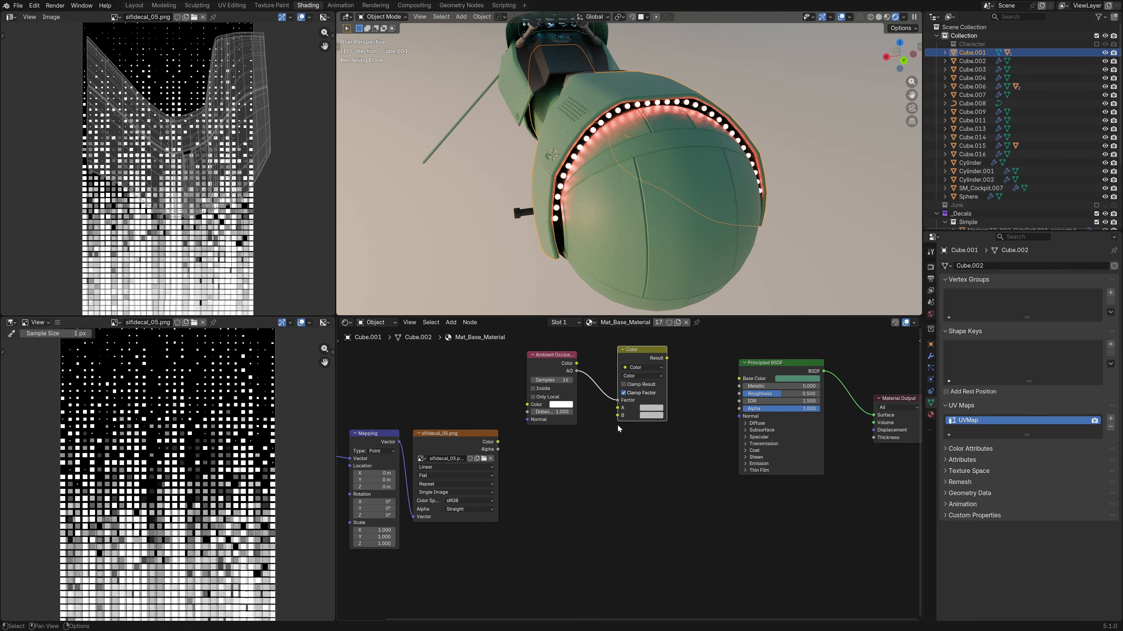
left_click_drag(666, 358, 742, 379)
middle_click_drag(623, 222, 676, 221)
left_click_drag(739, 379, 707, 377)
Copy the Principled BSDF's base color #518B71FF into the Mix Color node's B color and connect the node's Result to Base Color.
left_click(809, 379)
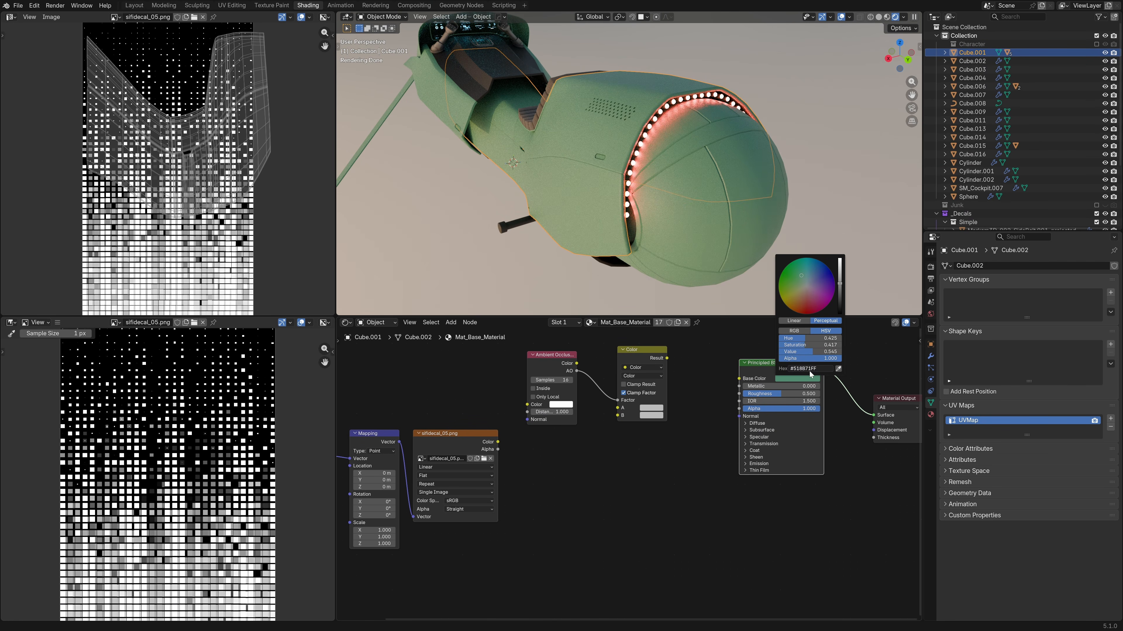
left_click(809, 372)
key("ctrl+c")
key("Return")
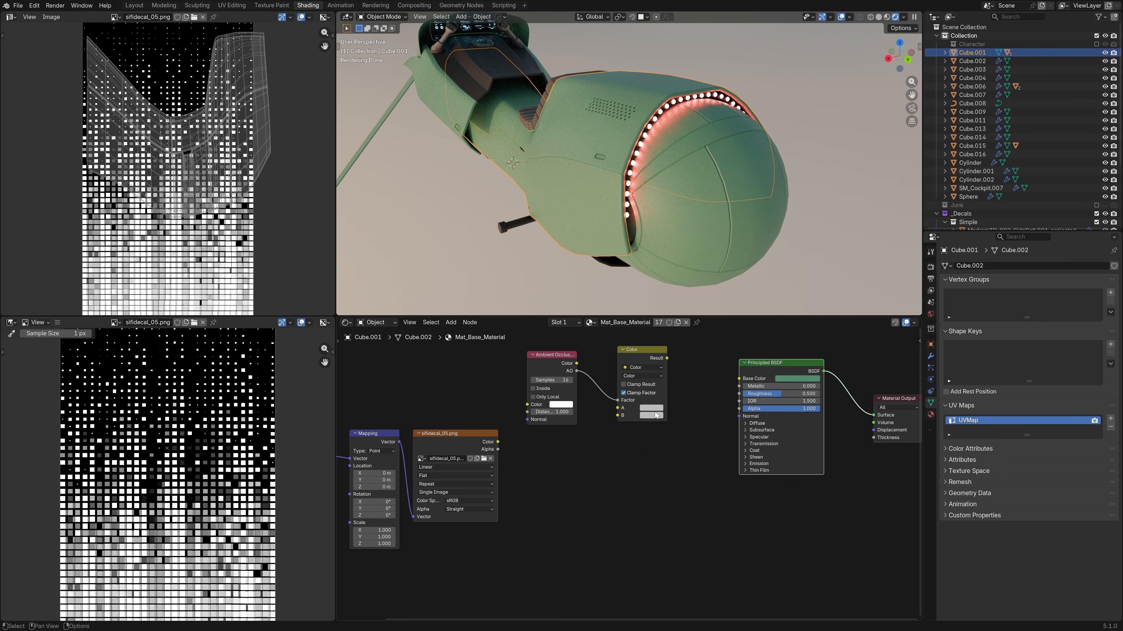
left_click(658, 416)
left_click(680, 405)
key("ctrl+v")
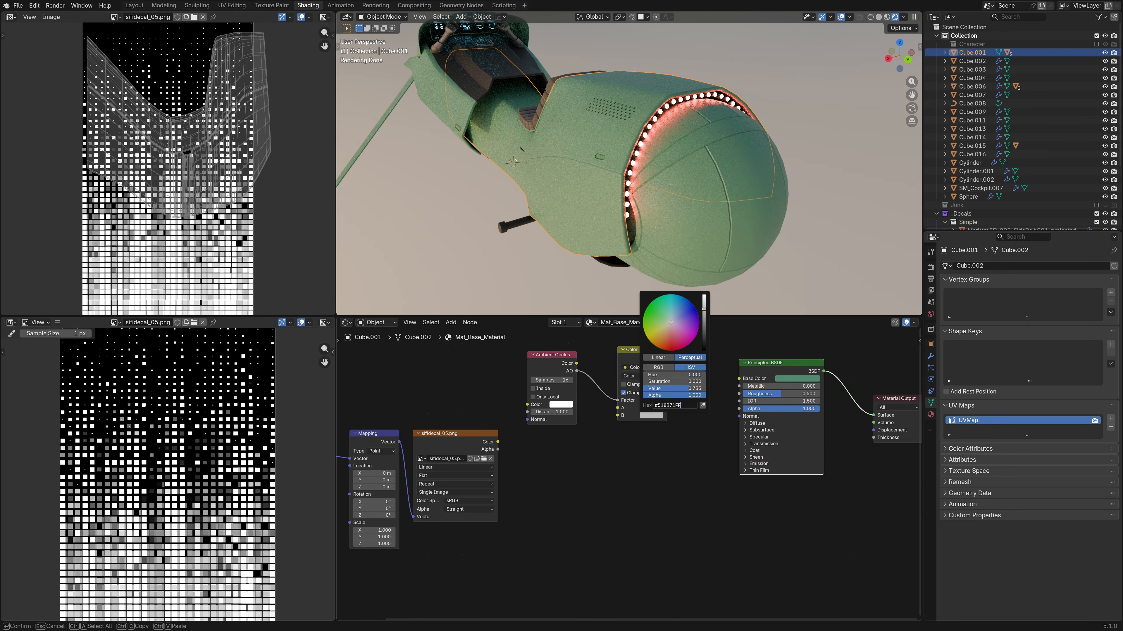
key("Return")
left_click_drag(667, 358, 735, 377)
Set the Mix Color node's A color to black.
middle_click_drag(597, 272, 647, 261)
scroll(647, 261, "up", 3)
left_click(653, 408)
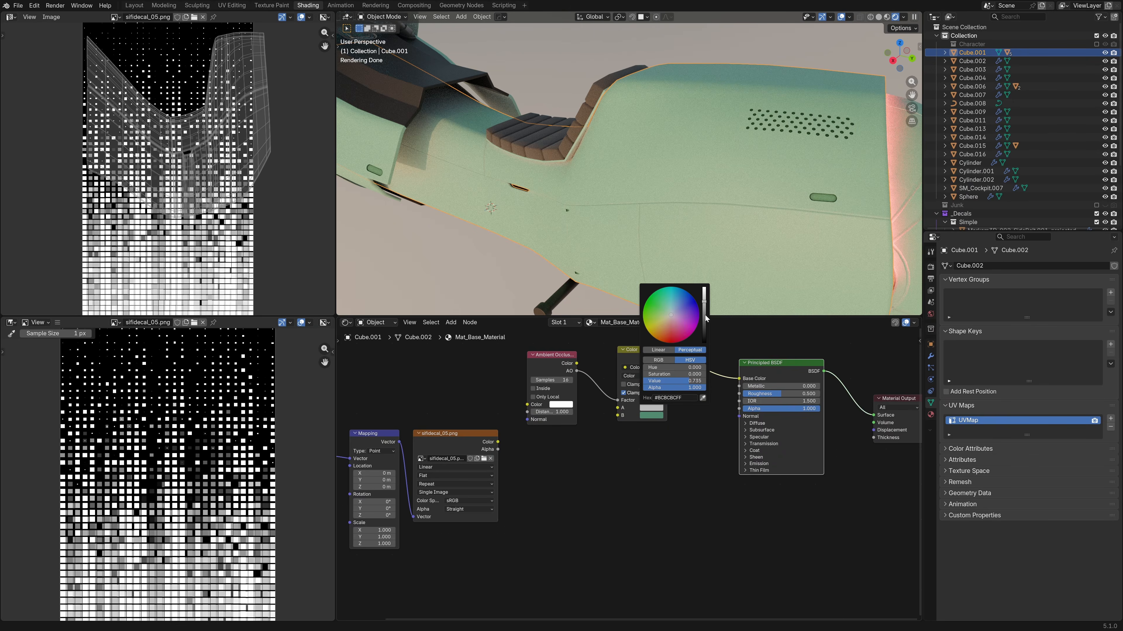
left_click_drag(705, 318, 705, 346)
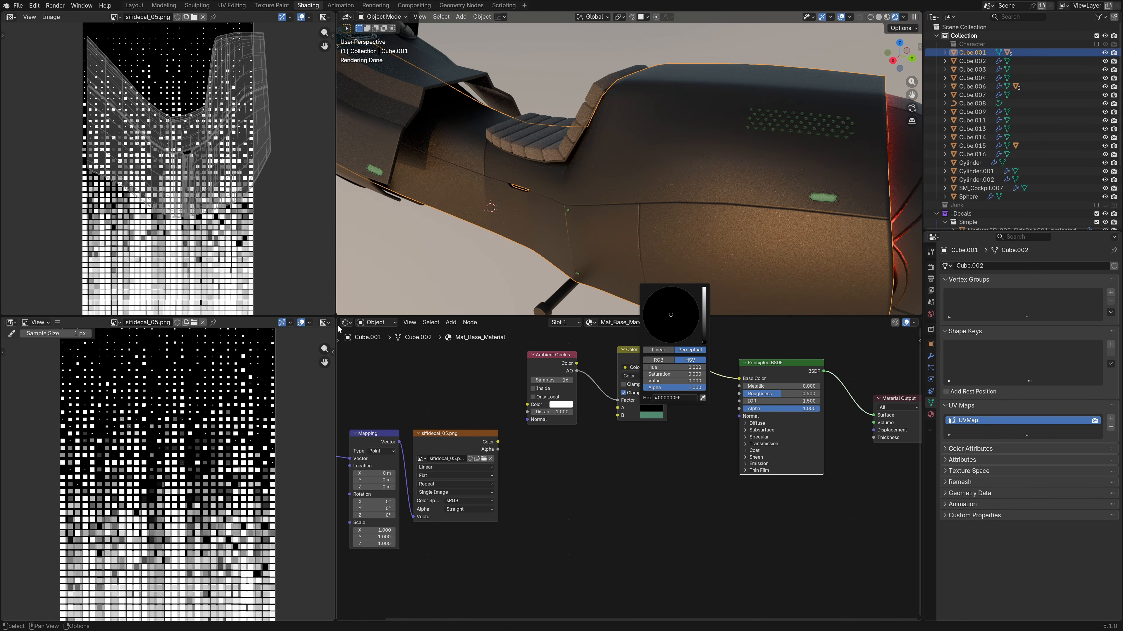
Widen the 3D viewport and Shader Editor, and set the Ambient Occlusion node's Distance to 0.1.
left_click_drag(335, 326, 143, 326)
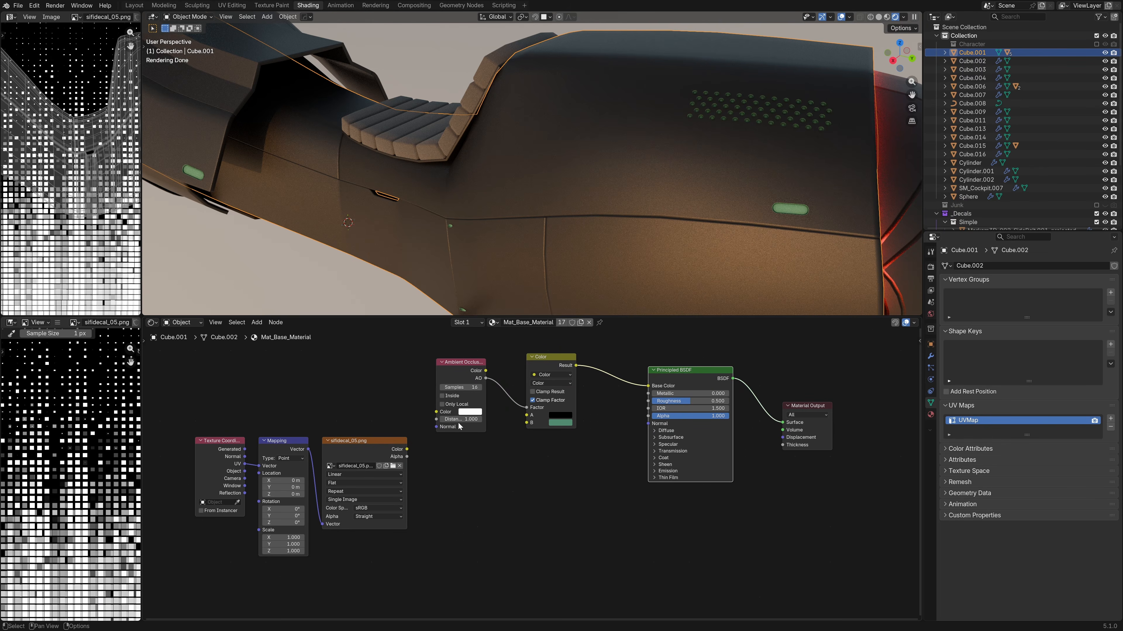
left_click(459, 419)
type(".1")
key("Return")
middle_click_drag(750, 244, 552, 301)
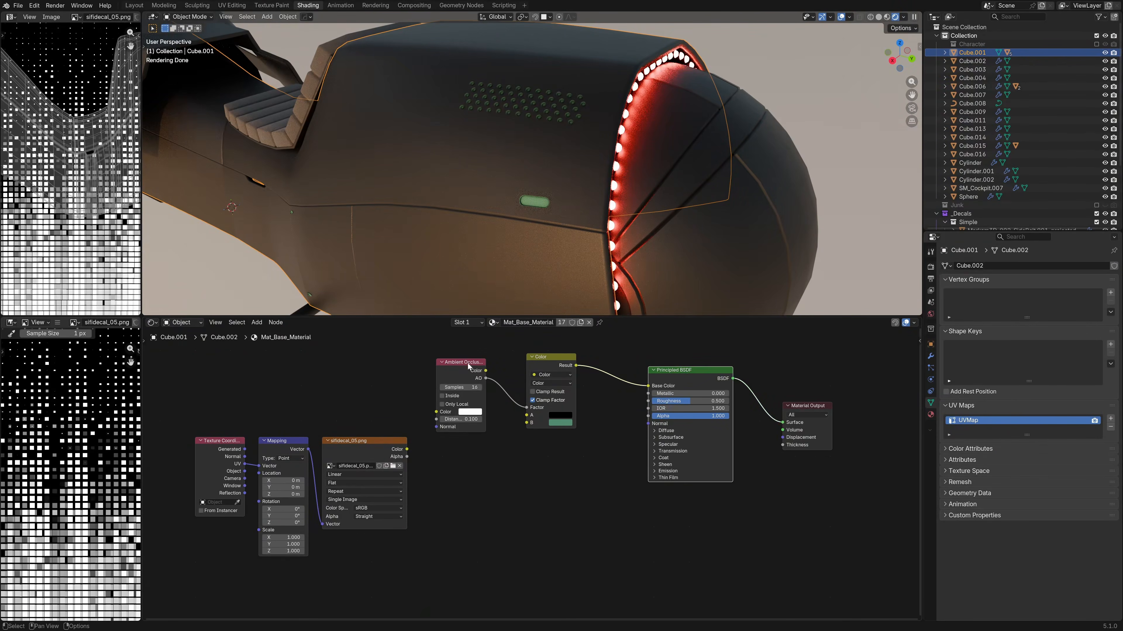
Space out the Ambient Occlusion node and insert a Color Ramp between its AO output and the mix node's Factor.
left_click_drag(467, 363, 369, 363)
key("shift+a")
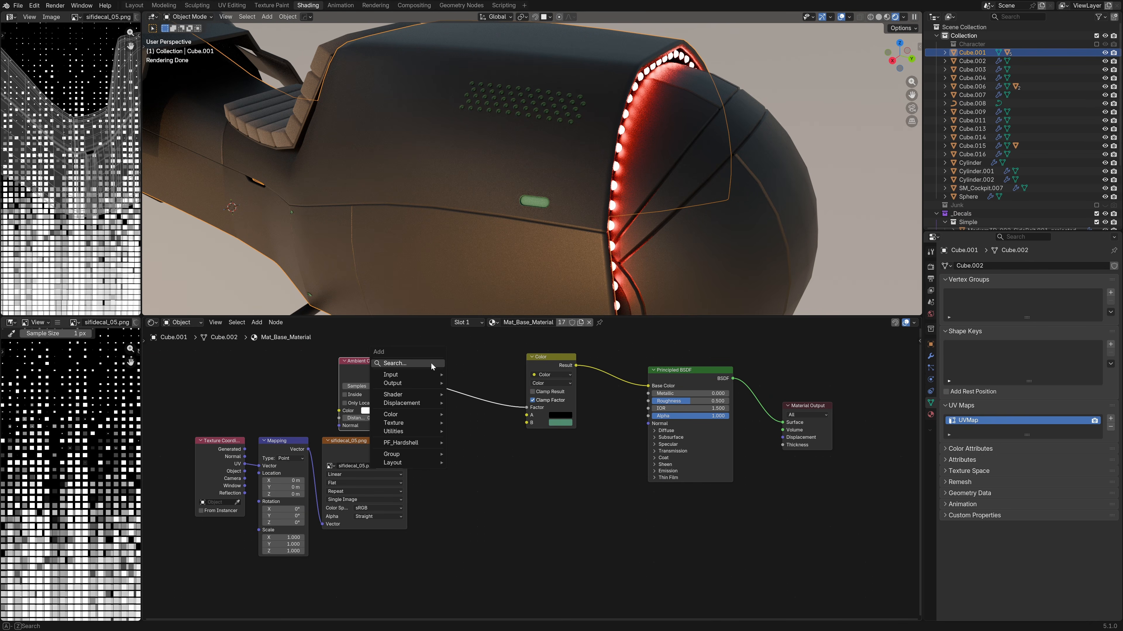
left_click(430, 363)
type("col")
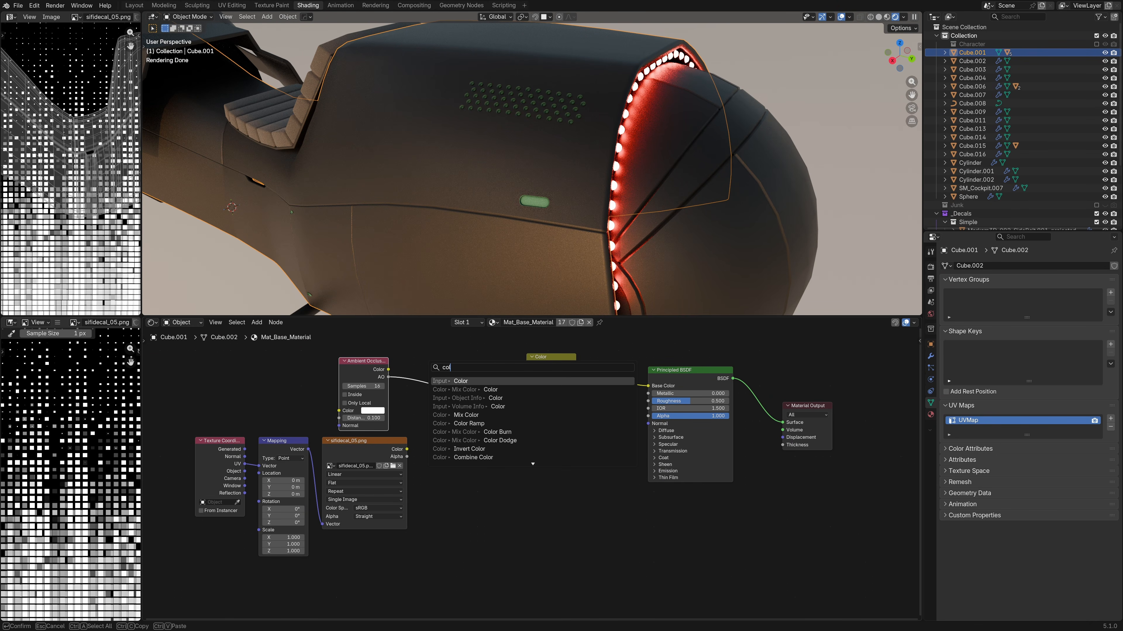
left_click(469, 423)
left_click(428, 358)
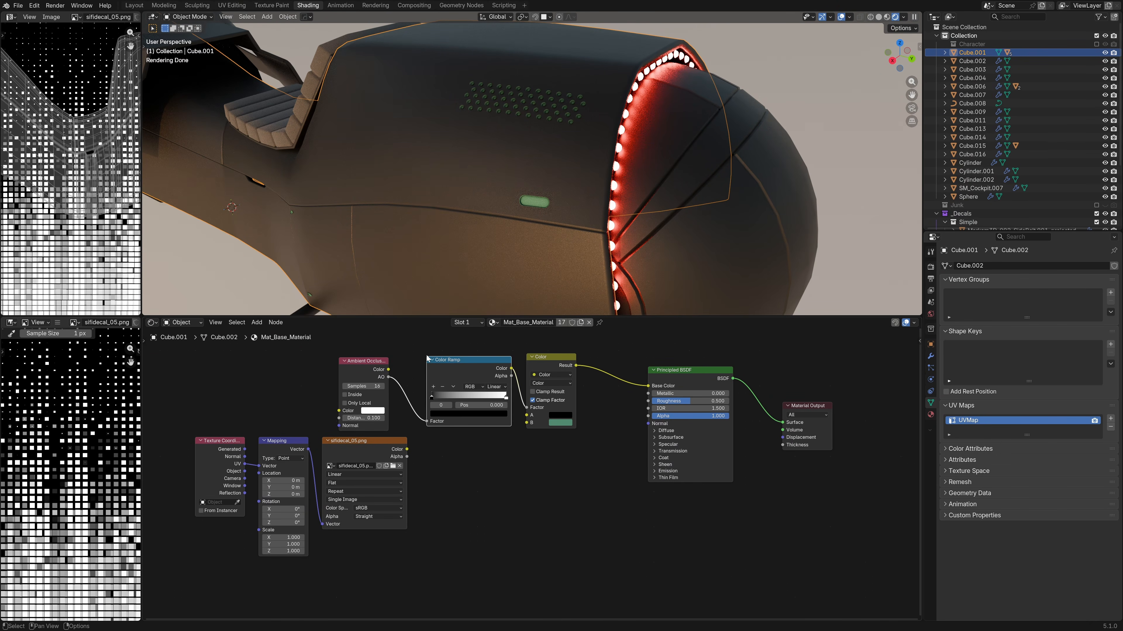
Move the Color Ramp's black stop to position 0.858 and lighten it to light grey.
left_click_drag(432, 399, 501, 405)
left_click(492, 413)
left_click_drag(496, 329, 495, 301)
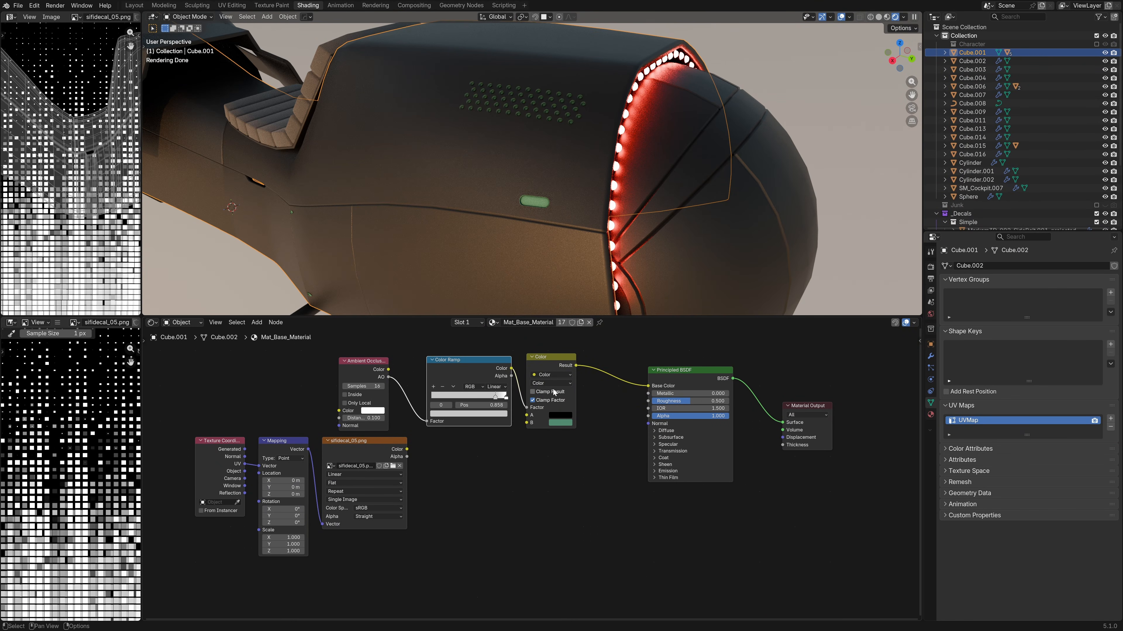
Change the mix node's blending mode from Color to Mix.
scroll(551, 385, "up", 4)
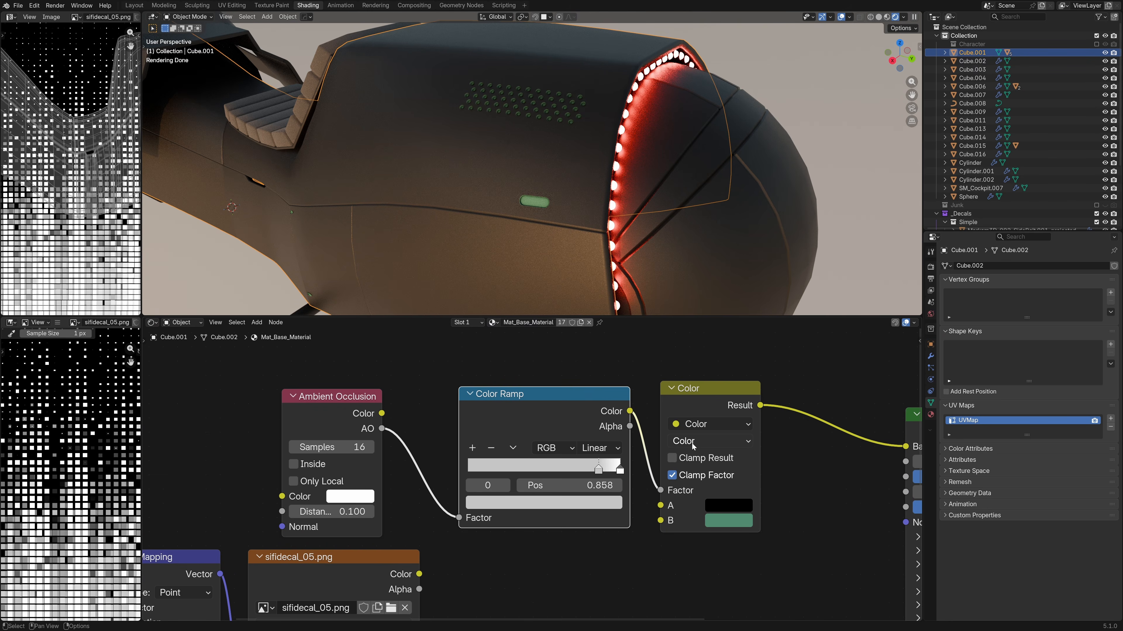
left_click(692, 442)
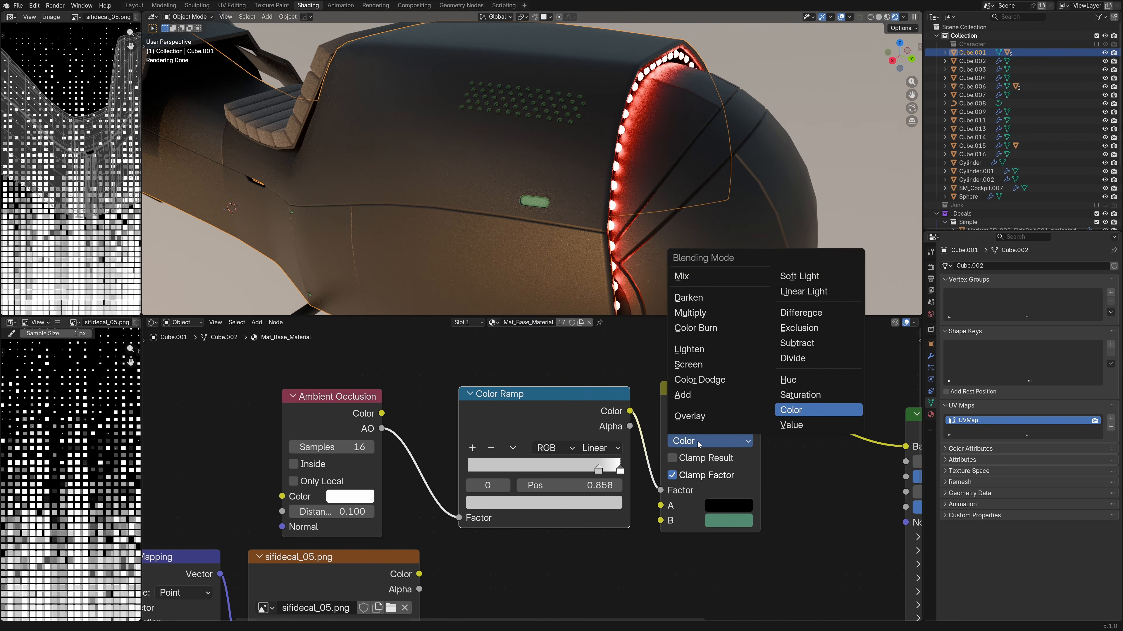
left_click(696, 275)
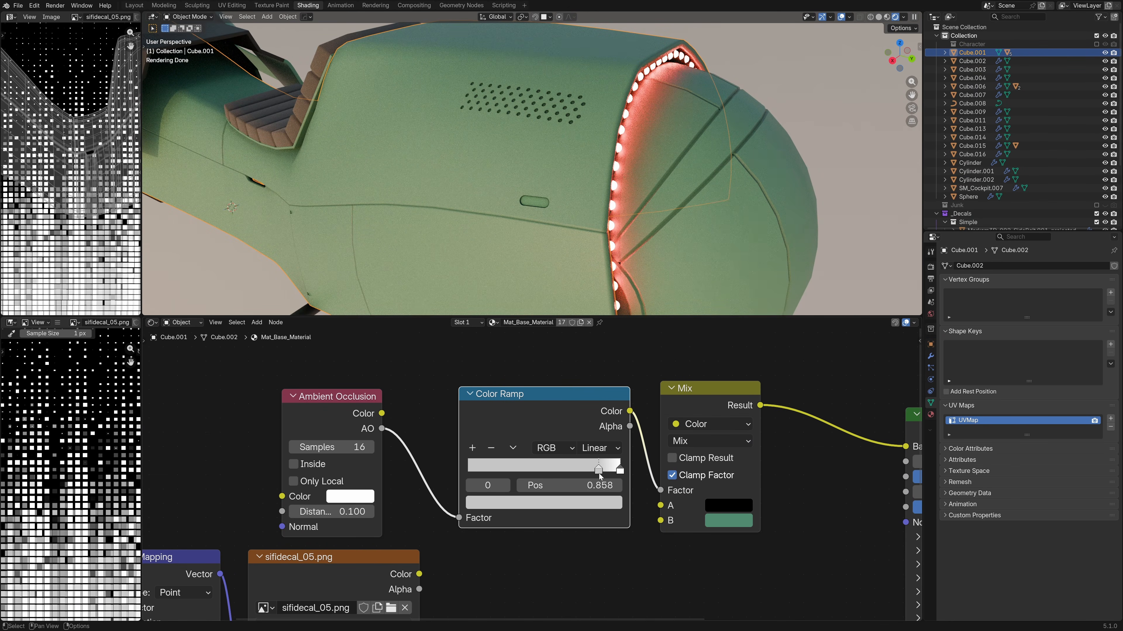
Darken the Color Ramp's grey stop to #4A4A4AFF and move it to position 0.650.
left_click(573, 504)
left_click_drag(595, 285, 595, 339)
middle_click_drag(756, 229, 310, 221)
middle_click_drag(487, 161, 398, 201)
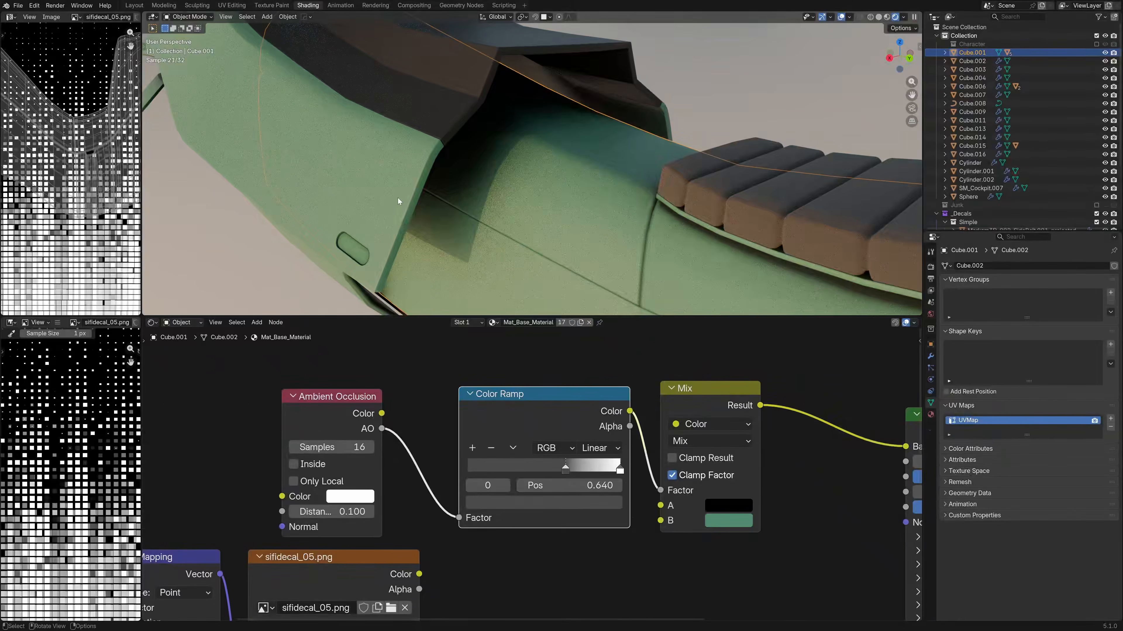
left_click_drag(565, 469, 546, 469)
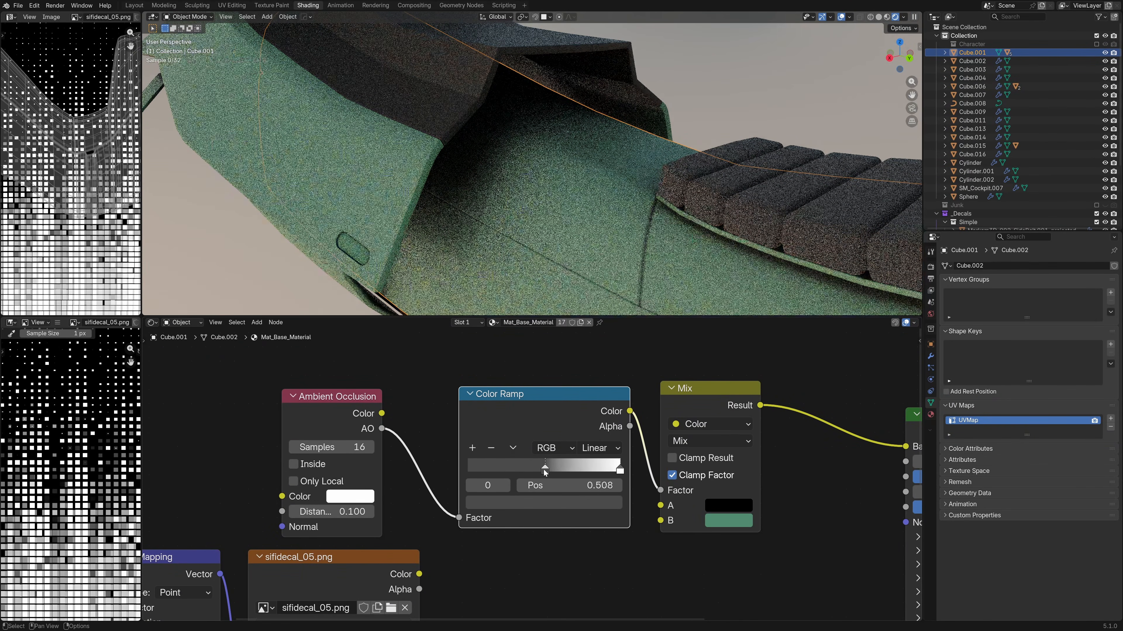
key("ctrl+z")
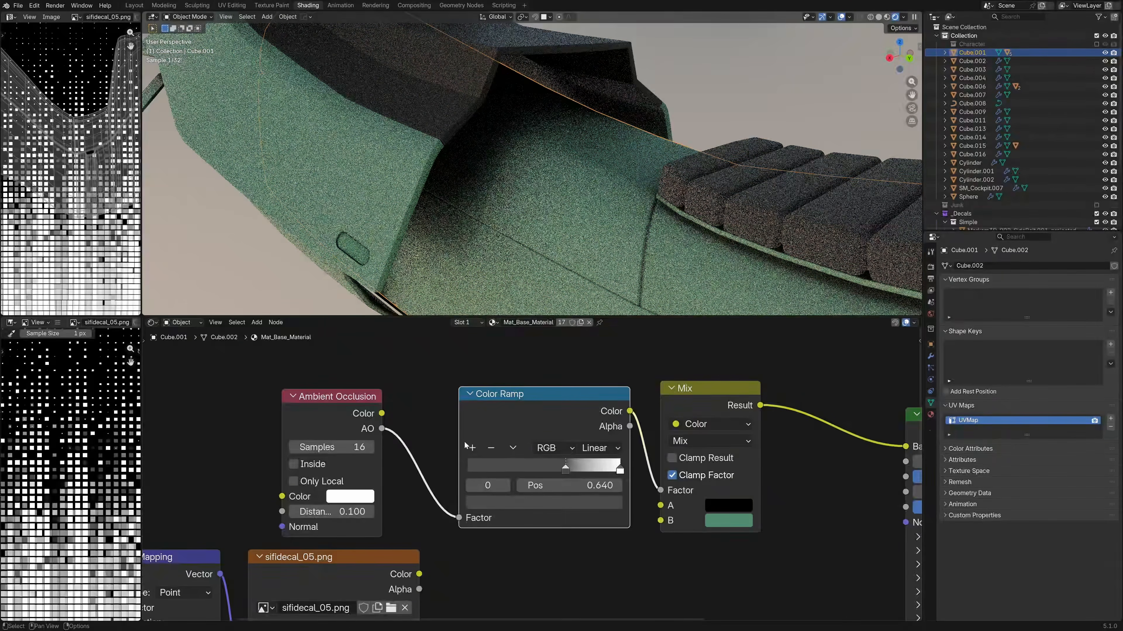
mouse_move(566, 471)
left_mouse_down()
mouse_move(540, 471)
mouse_move(612, 476)
mouse_move(566, 470)
left_mouse_up()
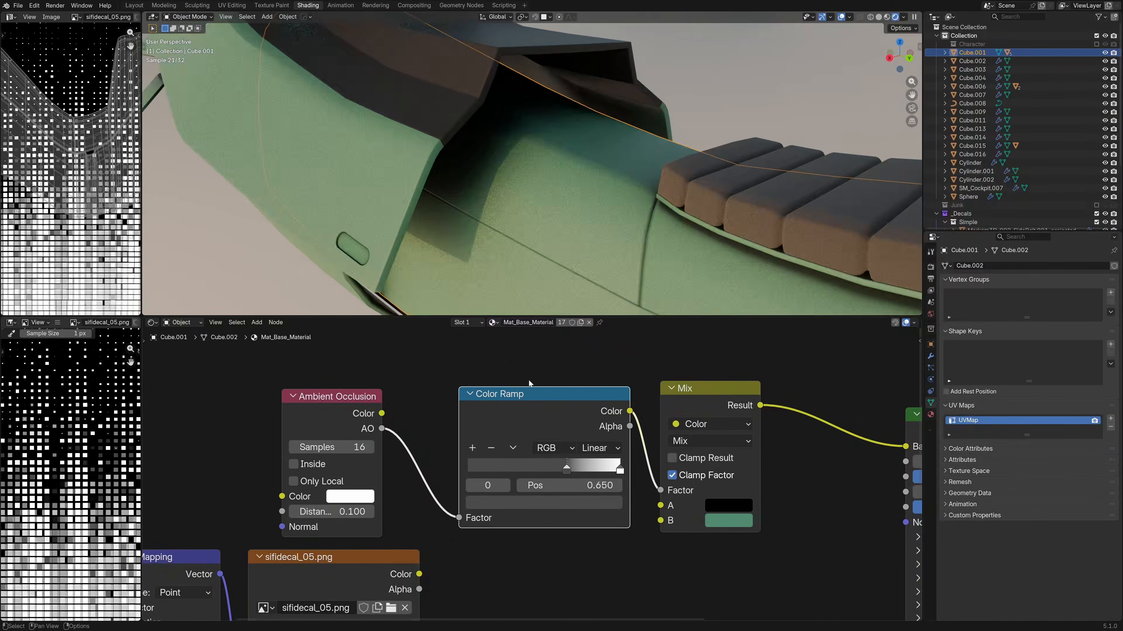
Lighten the Color Ramp's dark grey stop to a medium grey and check the shading on the whole vehicle.
left_click(571, 501)
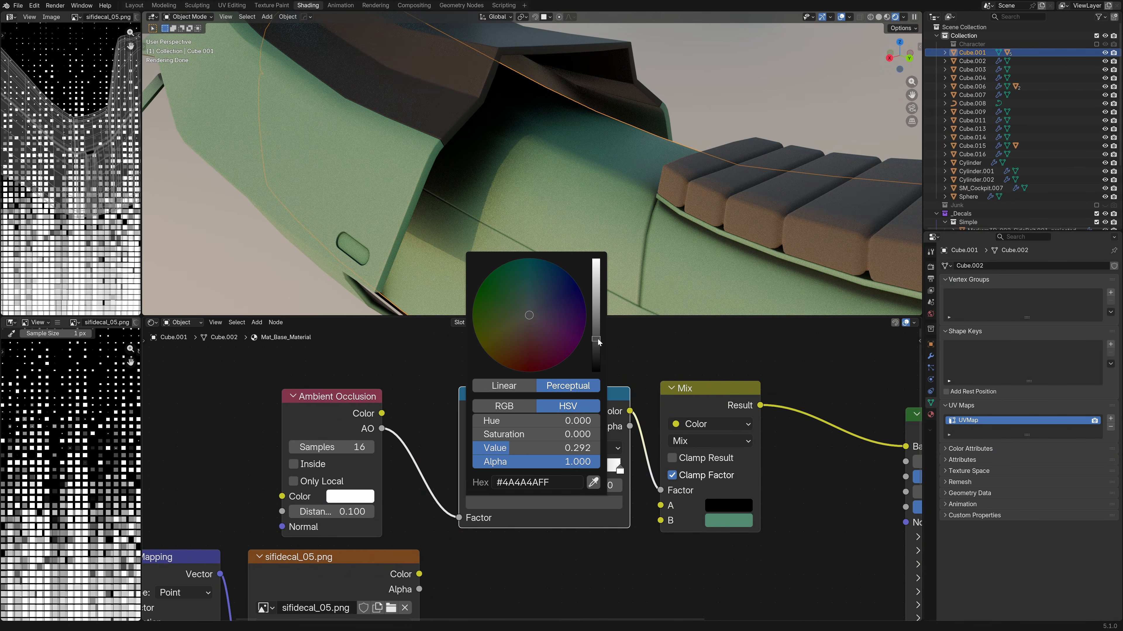
left_click_drag(600, 342, 596, 316)
scroll(658, 230, "down", 6)
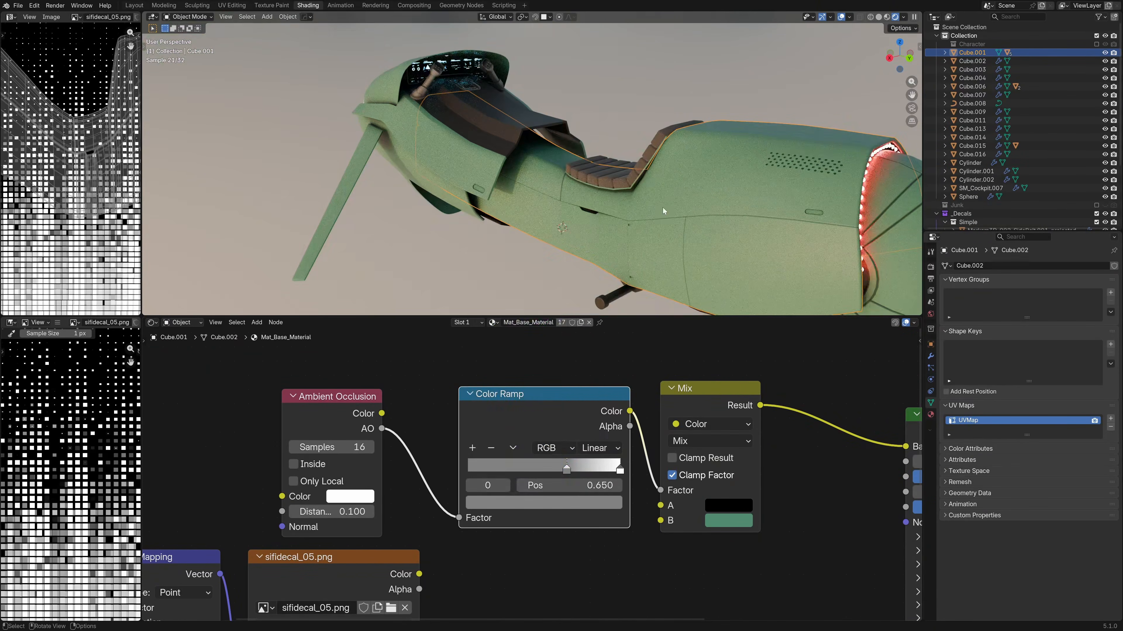
middle_click_drag(663, 207, 590, 208)
Duplicate the Mix node, insert the copy before the Principled BSDF's Base Color, and space out the surrounding nodes.
middle_click_drag(262, 550, 369, 414)
scroll(369, 414, "down", 2)
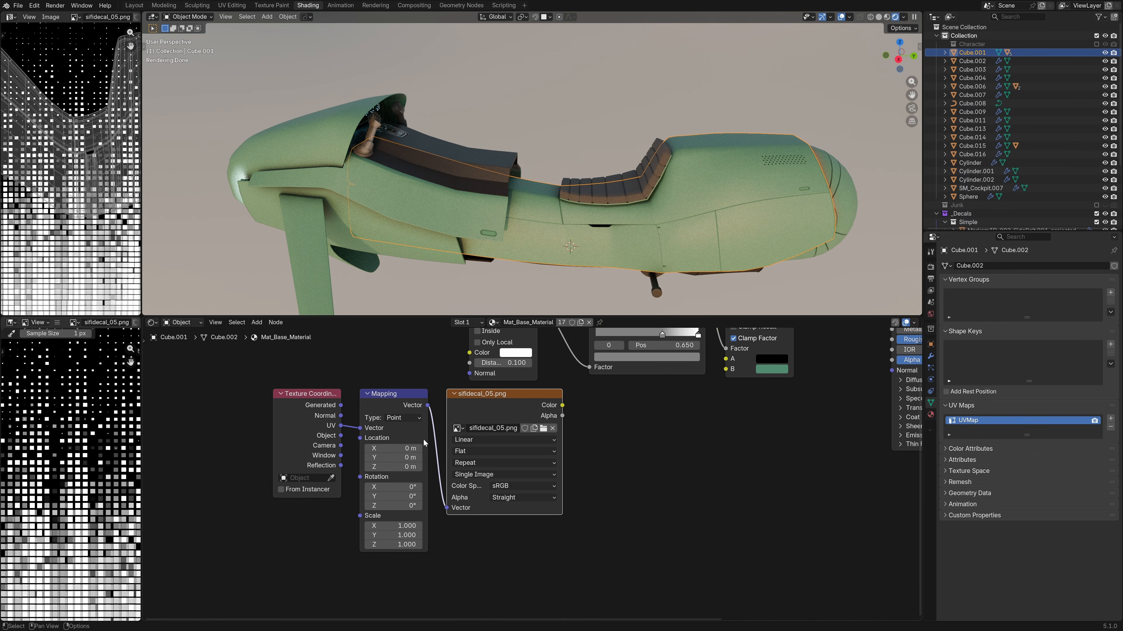
middle_click_drag(631, 448, 379, 536)
key("shift+d")
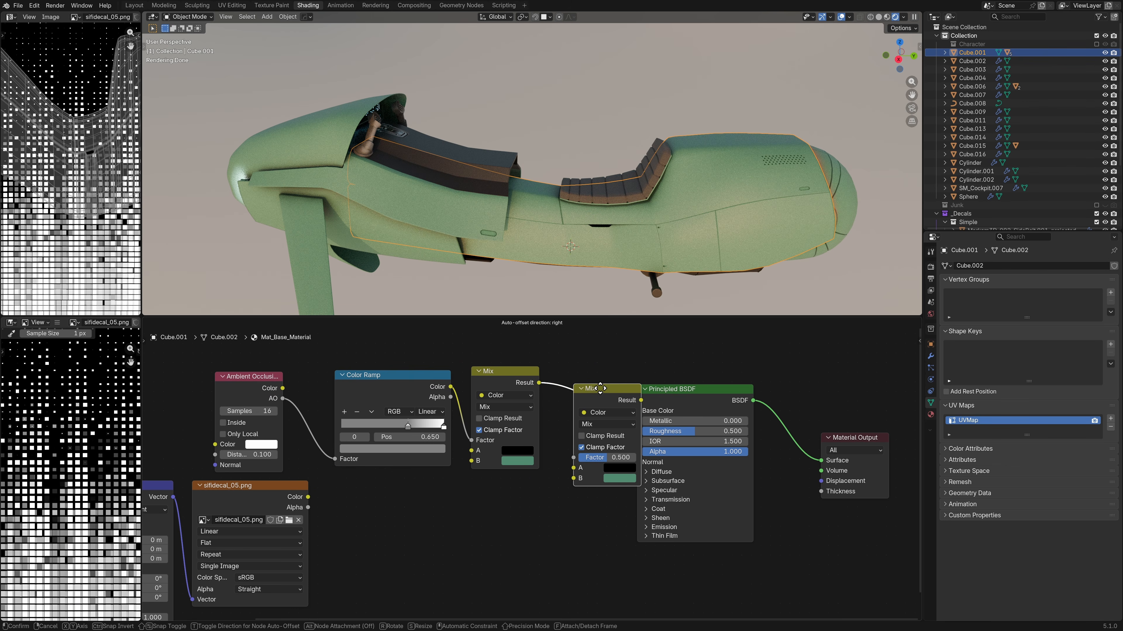
left_click(610, 398)
scroll(734, 378, "down", 5, "ctrl")
left_click_drag(787, 359, 659, 494)
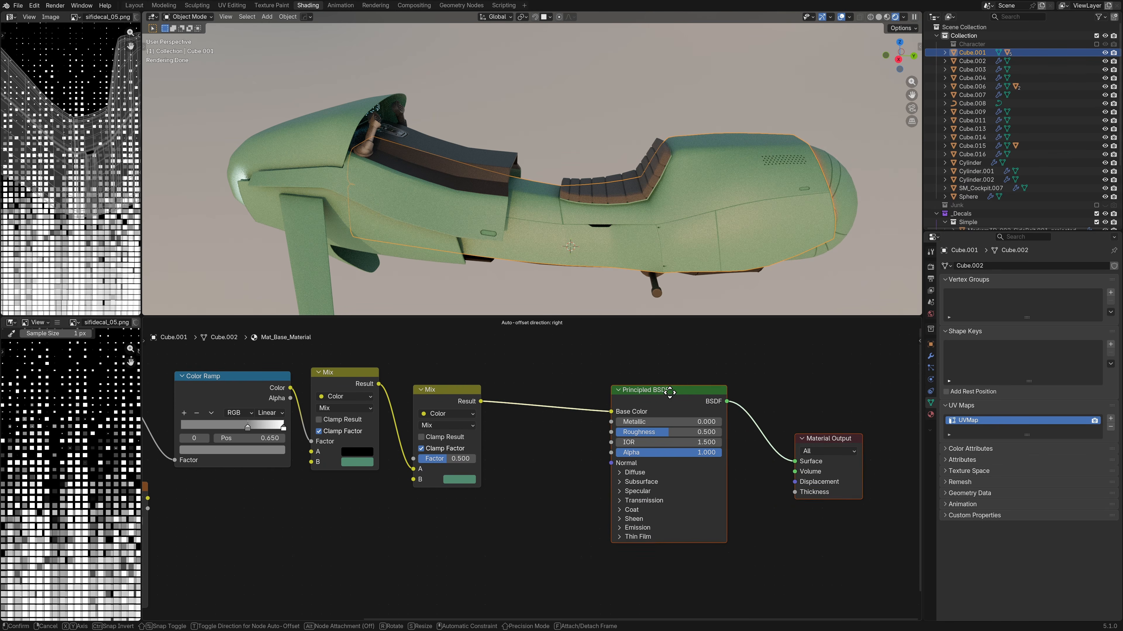
left_click_drag(446, 391, 494, 411)
Duplicate another Mix node beside the sifidecal_05.png texture node and set its blending mode to Add.
middle_click_drag(375, 485, 515, 448)
key("shift+d")
left_click(421, 452)
left_click(415, 486)
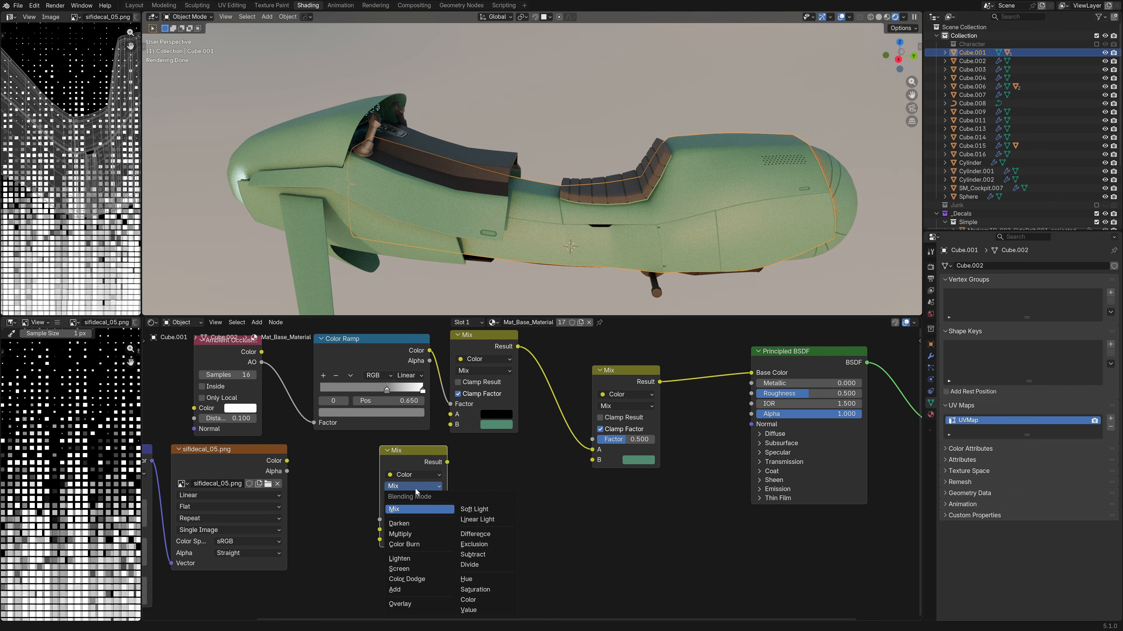
left_click(406, 593)
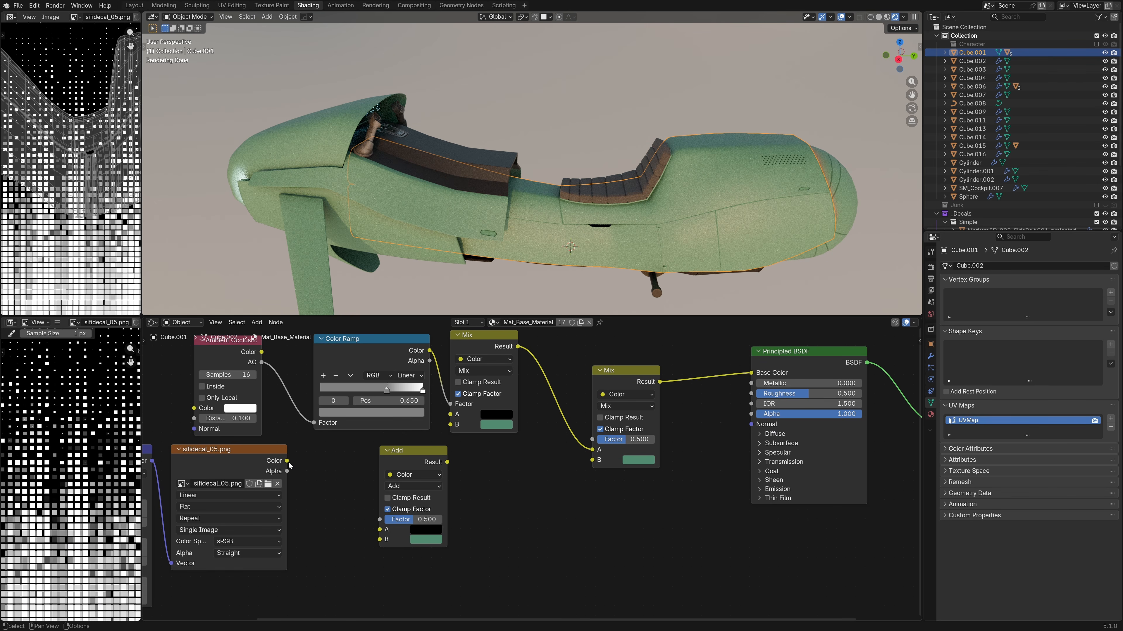
Wire the sifidecal_05.png Color to the Add node's Factor, Add's Result to the last Mix's Factor and A, and the first Mix's Result to B.
left_click_drag(287, 461, 384, 522)
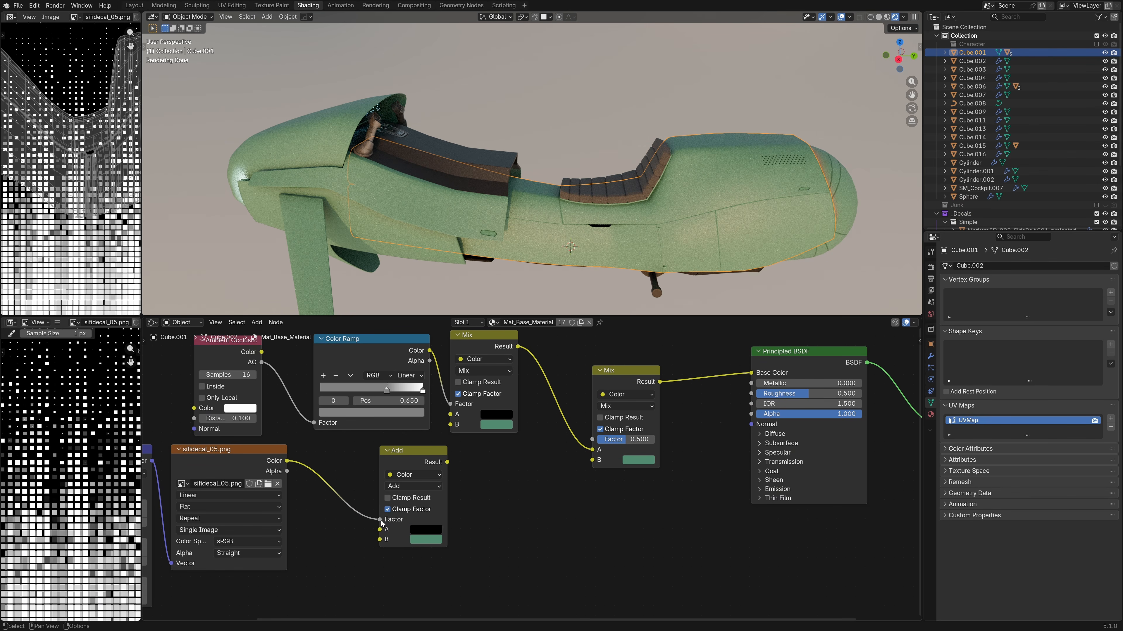
left_click_drag(447, 462, 595, 443)
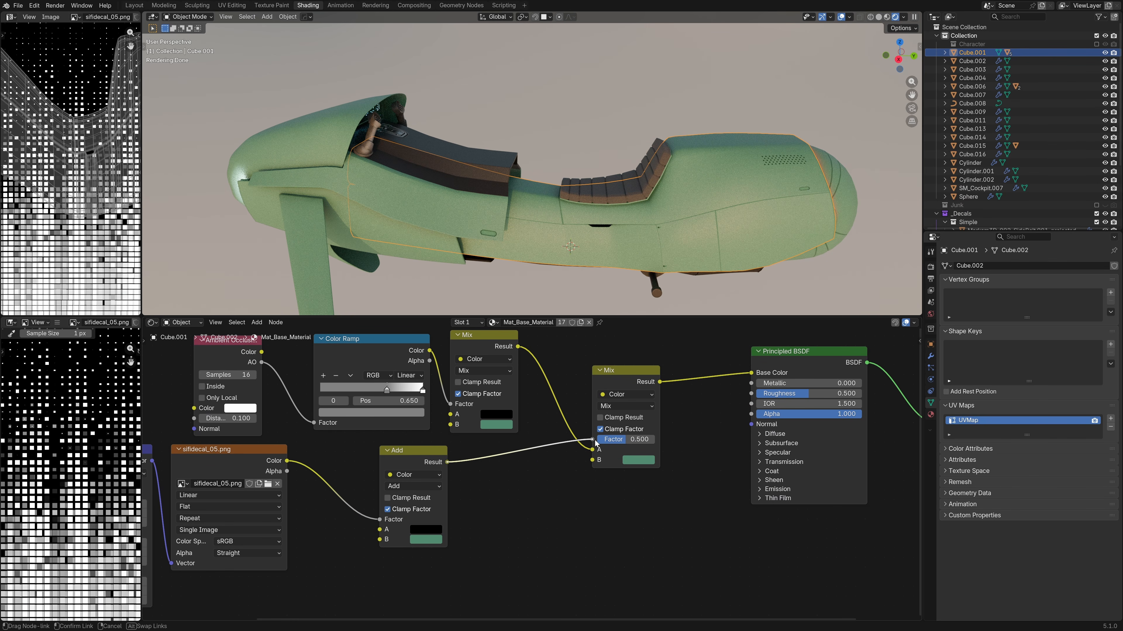
left_click_drag(595, 443, 592, 440)
left_click_drag(445, 466, 591, 452)
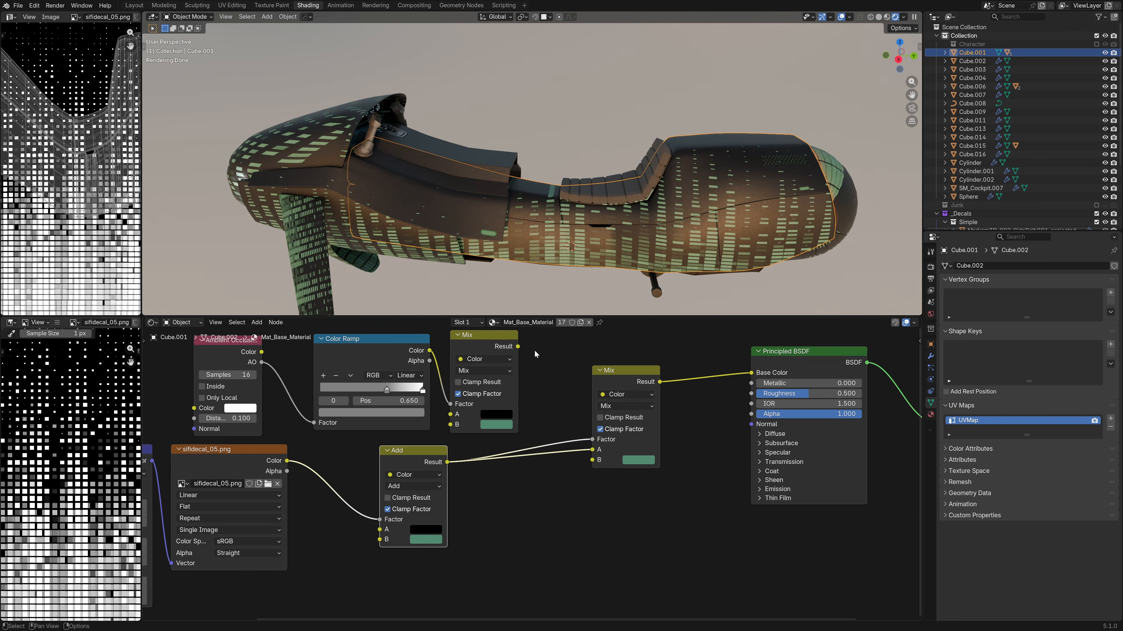
left_click_drag(518, 347, 591, 459)
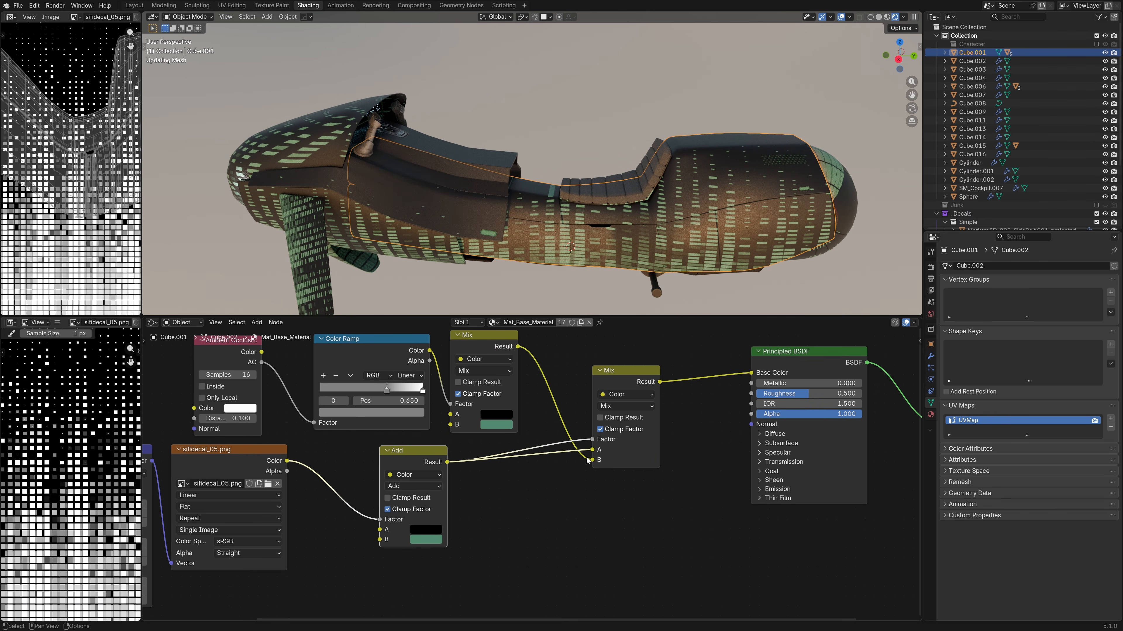
Examine the decal pattern across the vehicle's body from several angles and distances.
middle_click_drag(670, 305, 469, 201)
middle_click_drag(331, 147, 437, 125)
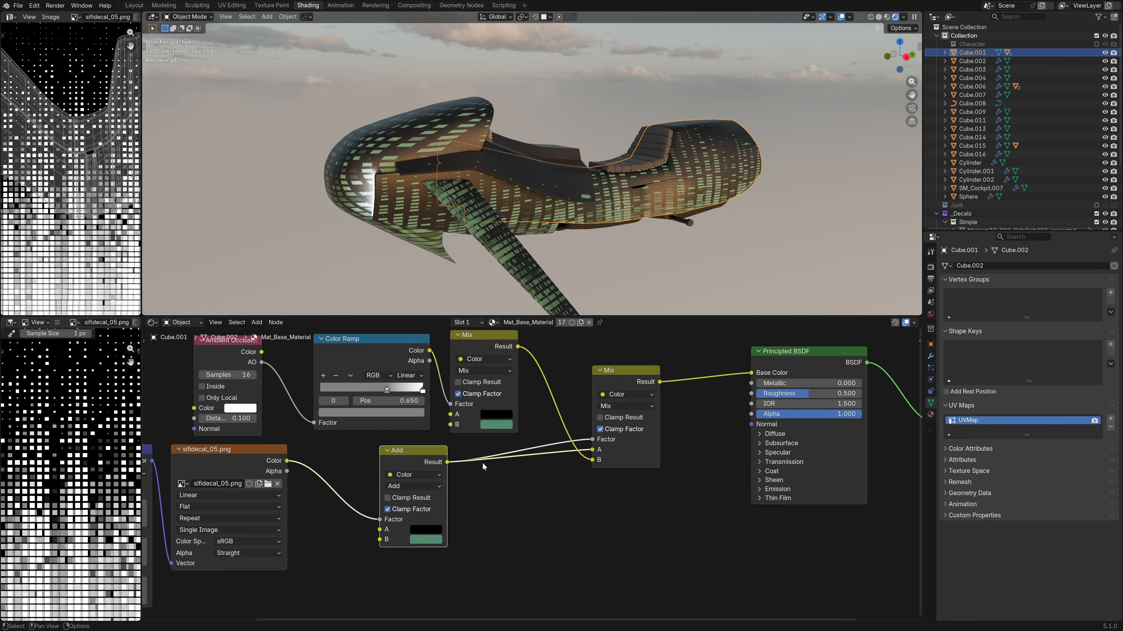
scroll(540, 234, "up", 3)
middle_click_drag(636, 235, 650, 253)
scroll(753, 247, "down", 3)
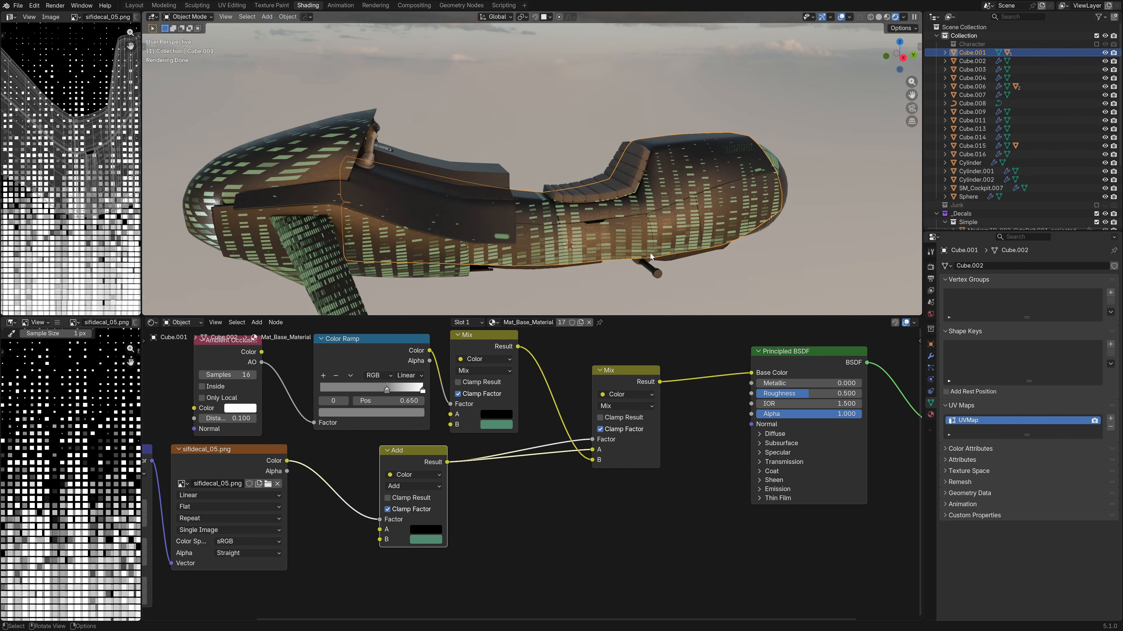
scroll(617, 249, "down", 2)
scroll(480, 461, "down", 5)
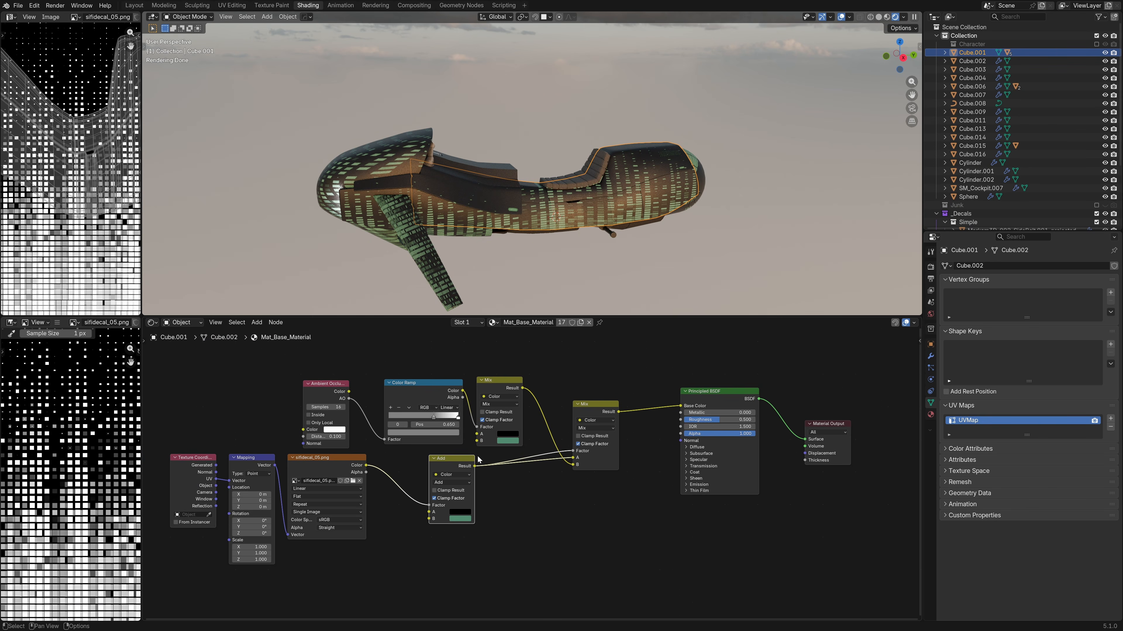
Try removing the Texture Coordinate node that feeds the Mapping node, and widen the image editors.
middle_click_drag(257, 465, 403, 446)
left_click(341, 441)
key("x")
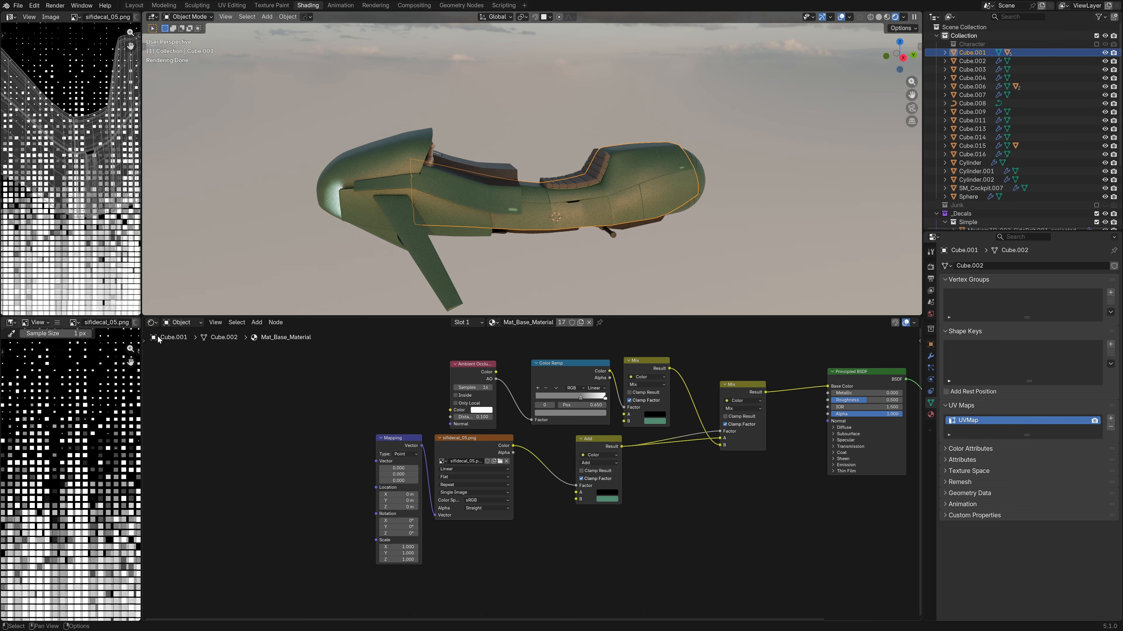
left_click_drag(143, 318, 339, 317)
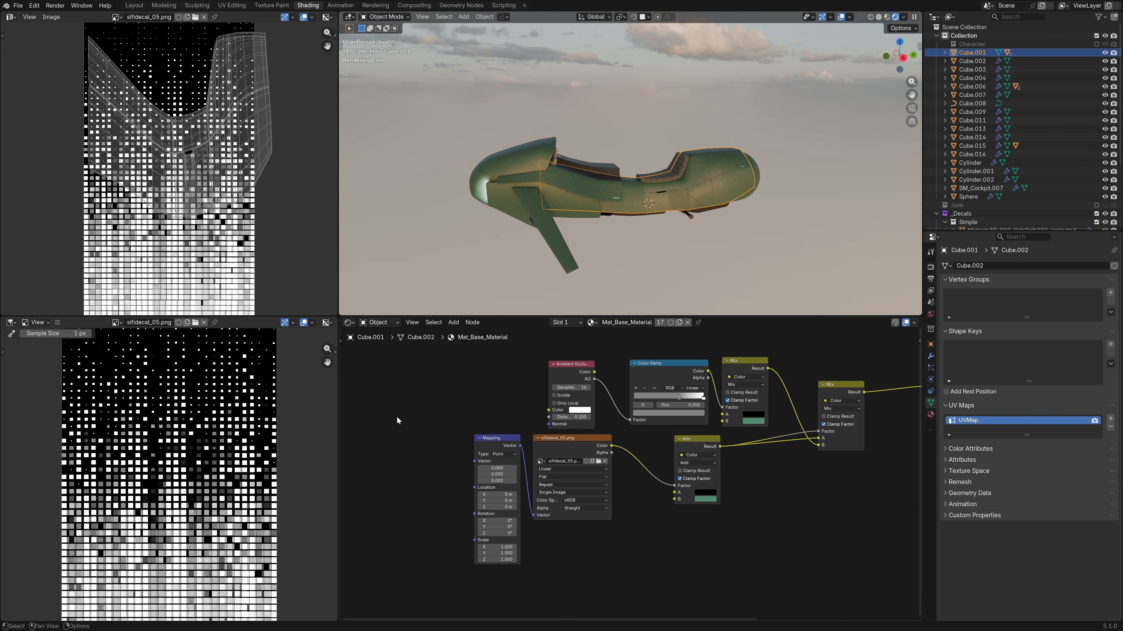
left_click(514, 440)
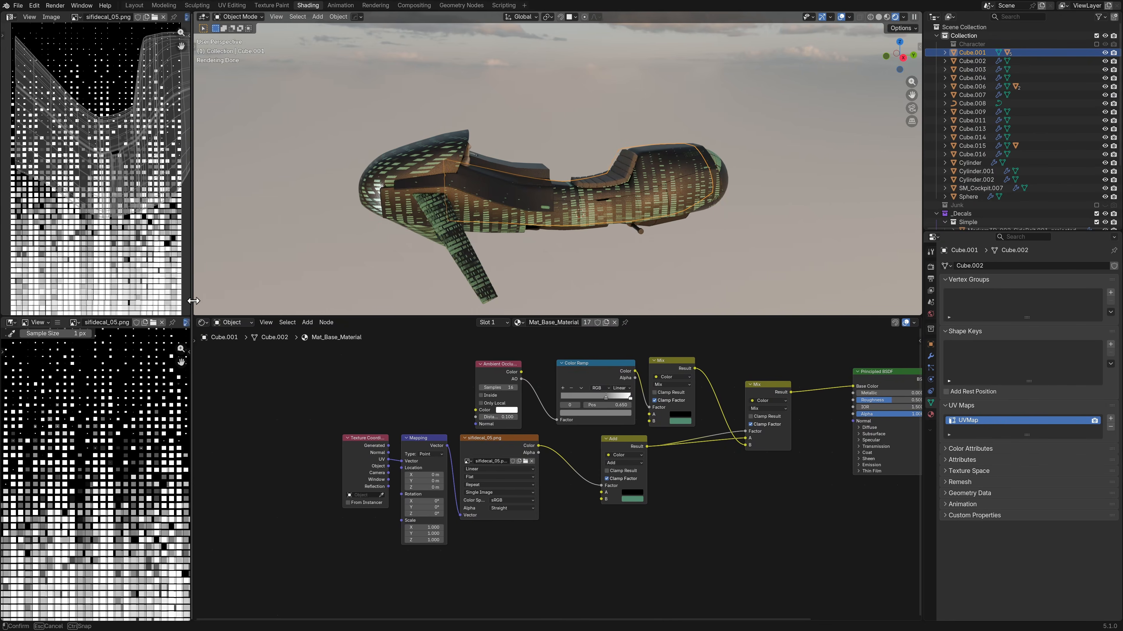
Widen the image editors and open the Cube.001 body mesh for editing in the right orthographic view.
left_click_drag(192, 301, 320, 300)
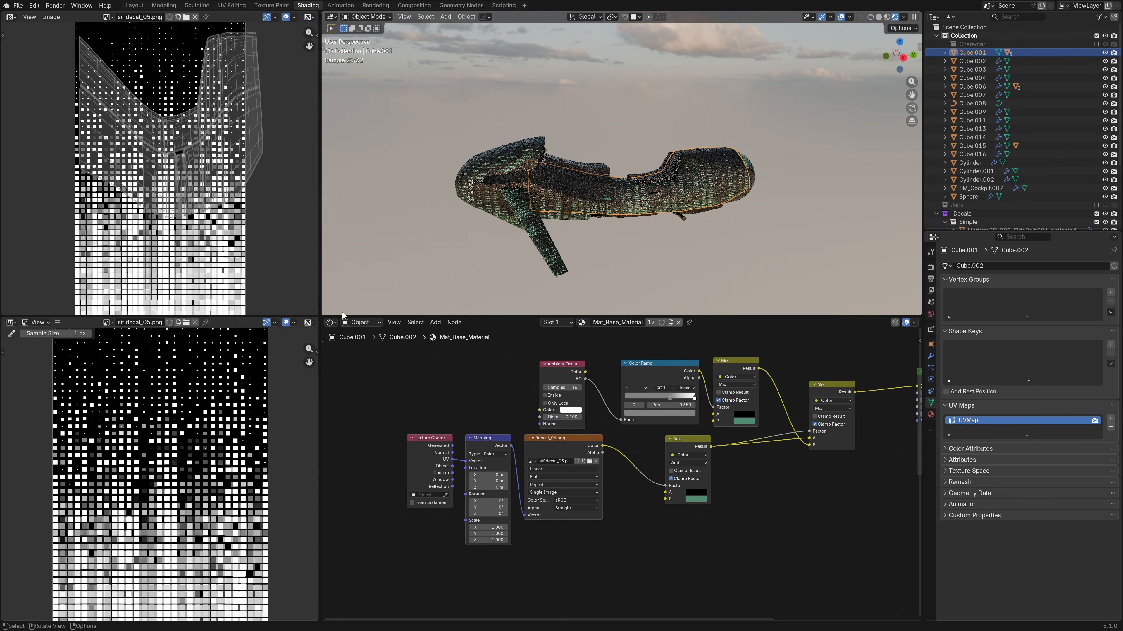
key("KP_3")
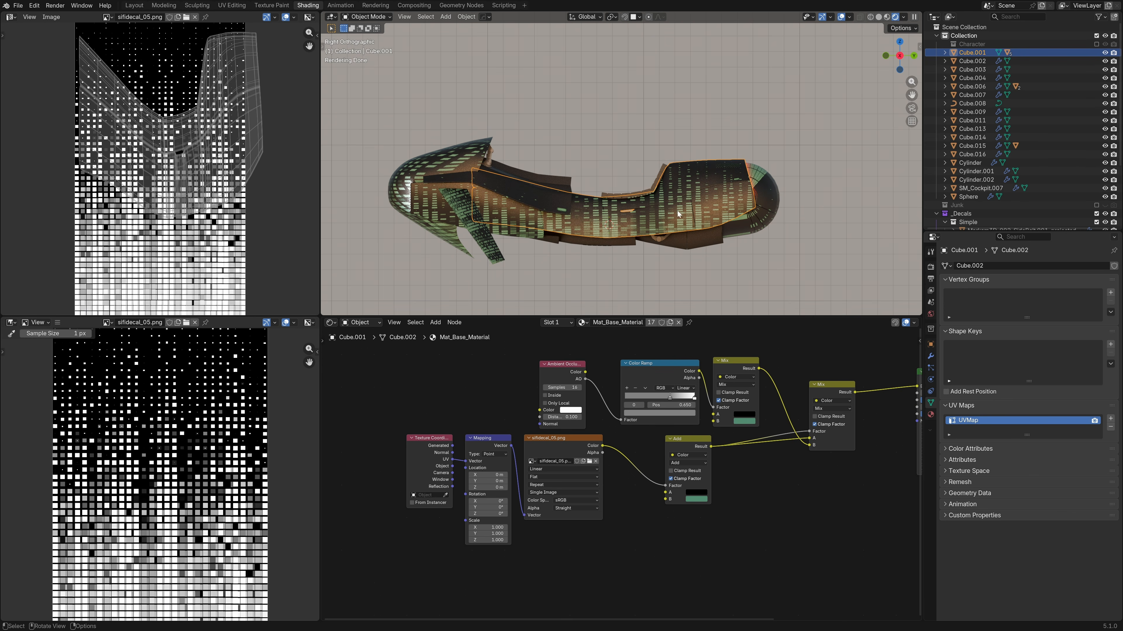
key("Tab")
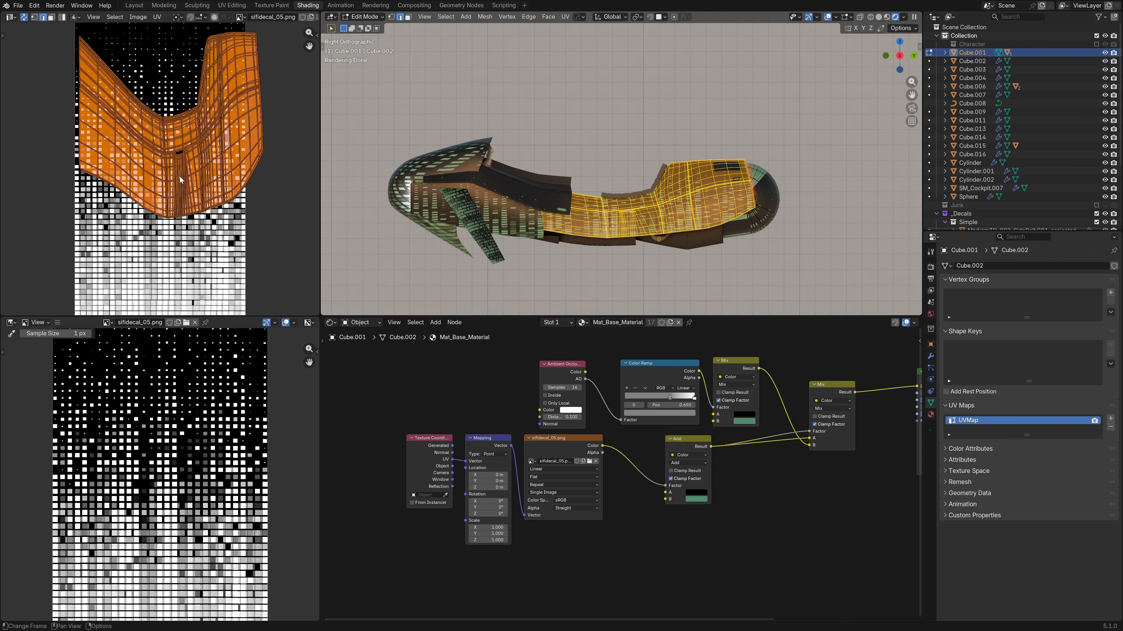
Try a Cube Projection on the Cube.001 mesh's UVs and undo it.
key("u")
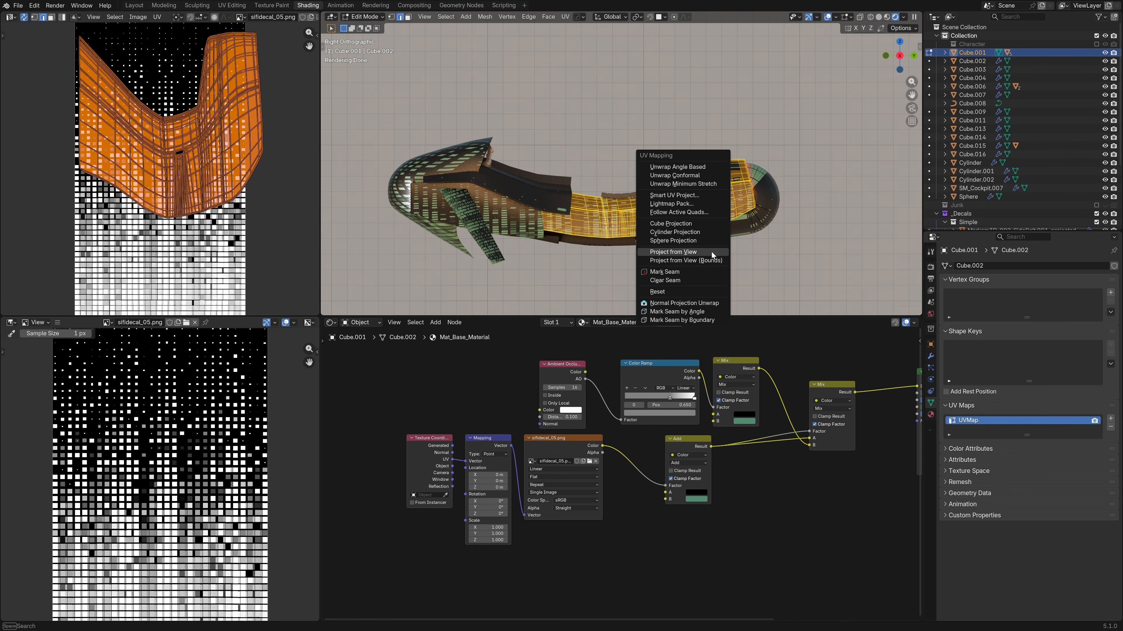
left_click(670, 223)
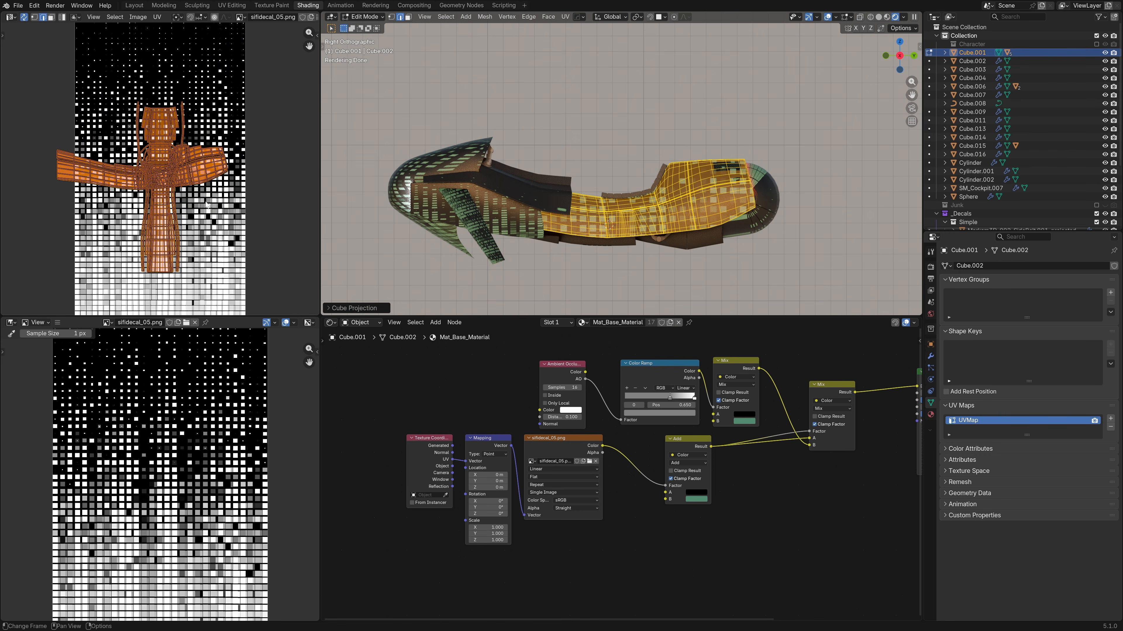
key("ctrl+z")
Project the Cube.001 mesh's UVs from the current side view and rotate the resulting island by 90°.
key("u")
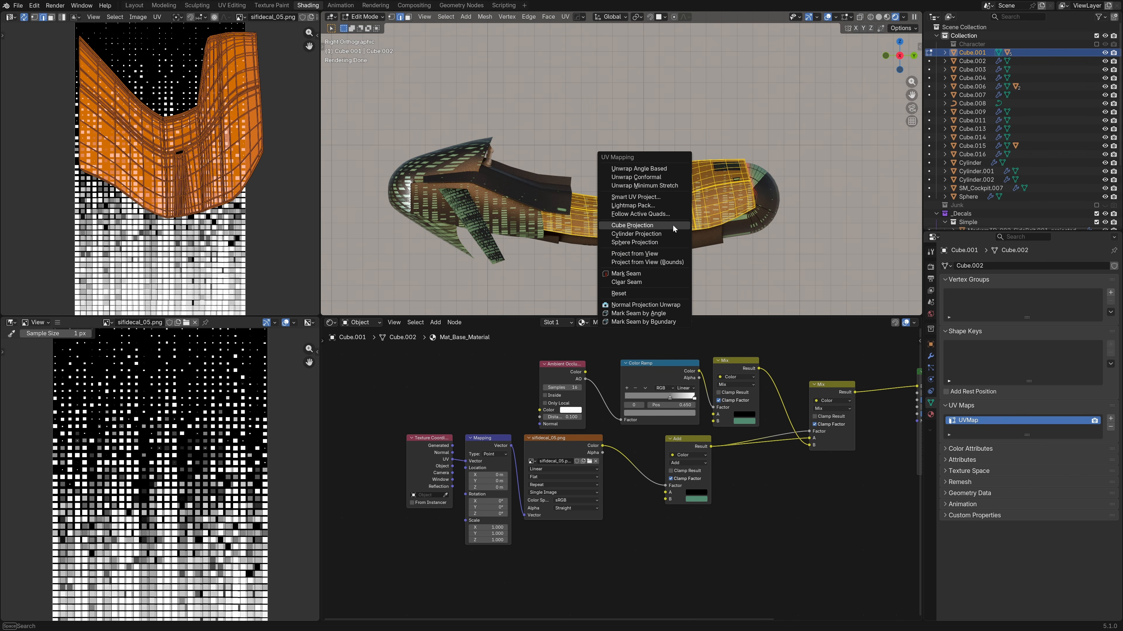
left_click(668, 252)
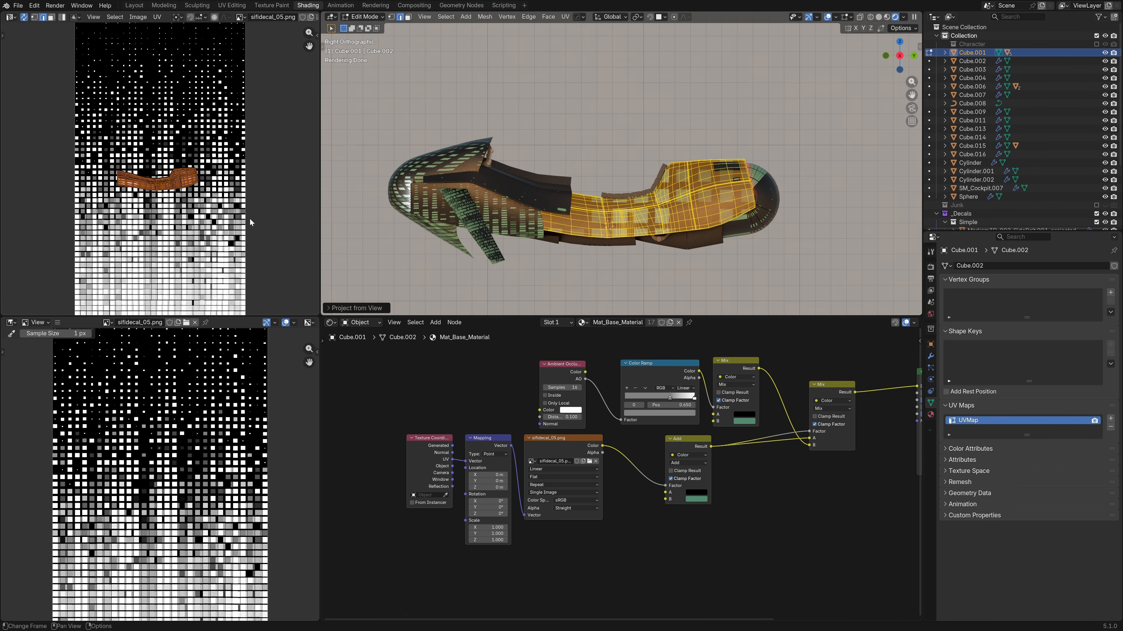
type("r90")
key("Return")
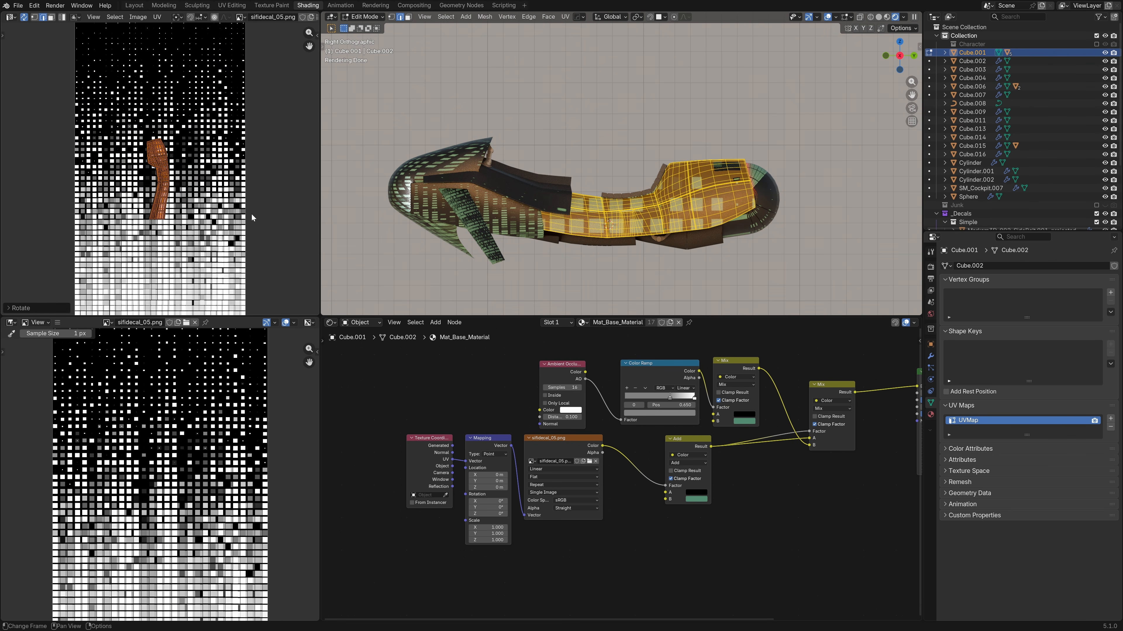
Scale the rotated UV island up about 7 times so it spans the decal image.
key("s")
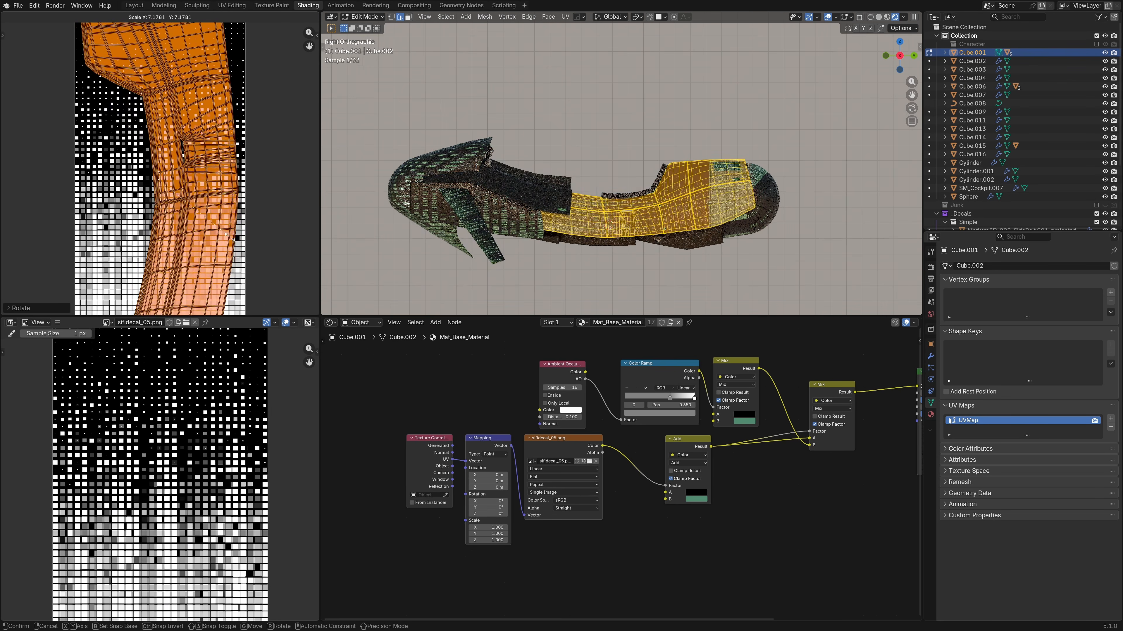
left_click(230, 237)
scroll(628, 199, "up", 3)
scroll(185, 185, "down", 2)
middle_click_drag(727, 223, 731, 194, "shift")
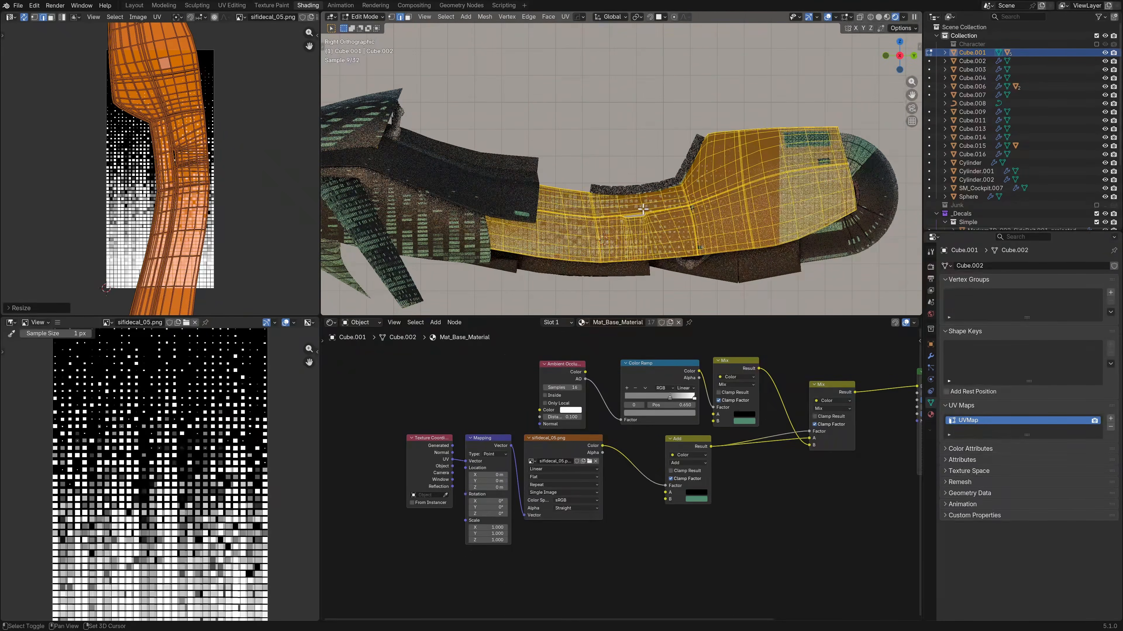
scroll(734, 188, "up", 3)
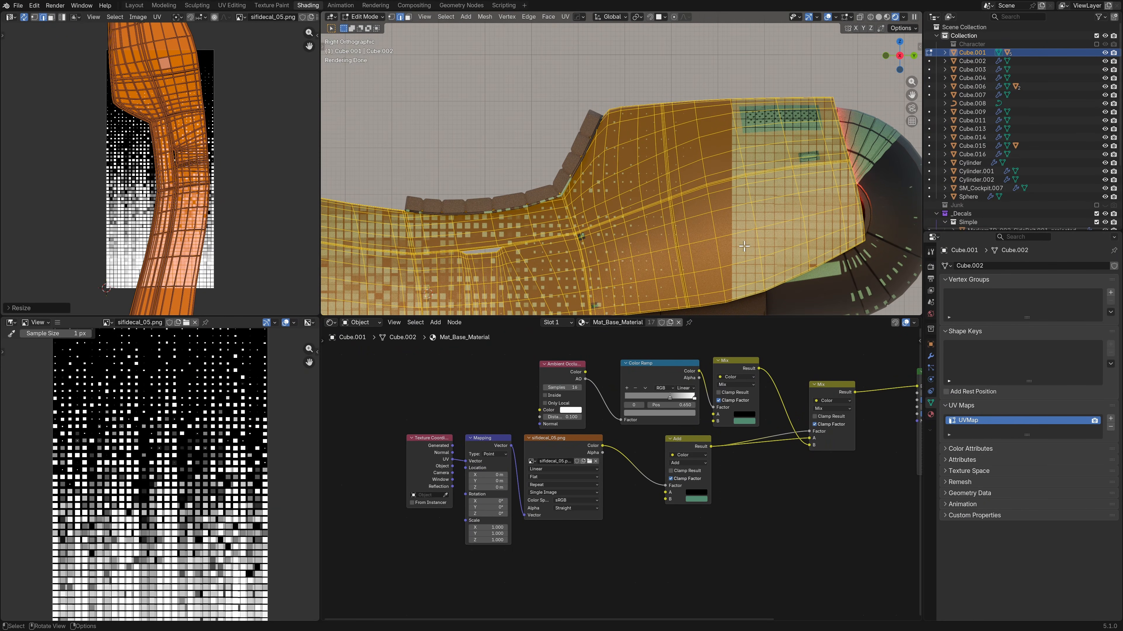
middle_click_drag(721, 253, 729, 183, "shift")
scroll(160, 169, "down", 2)
Set the sifidecal_05.png texture node's extension mode to Extend and return to Object Mode.
middle_click_drag(585, 512, 599, 482)
scroll(599, 481, "up", 7)
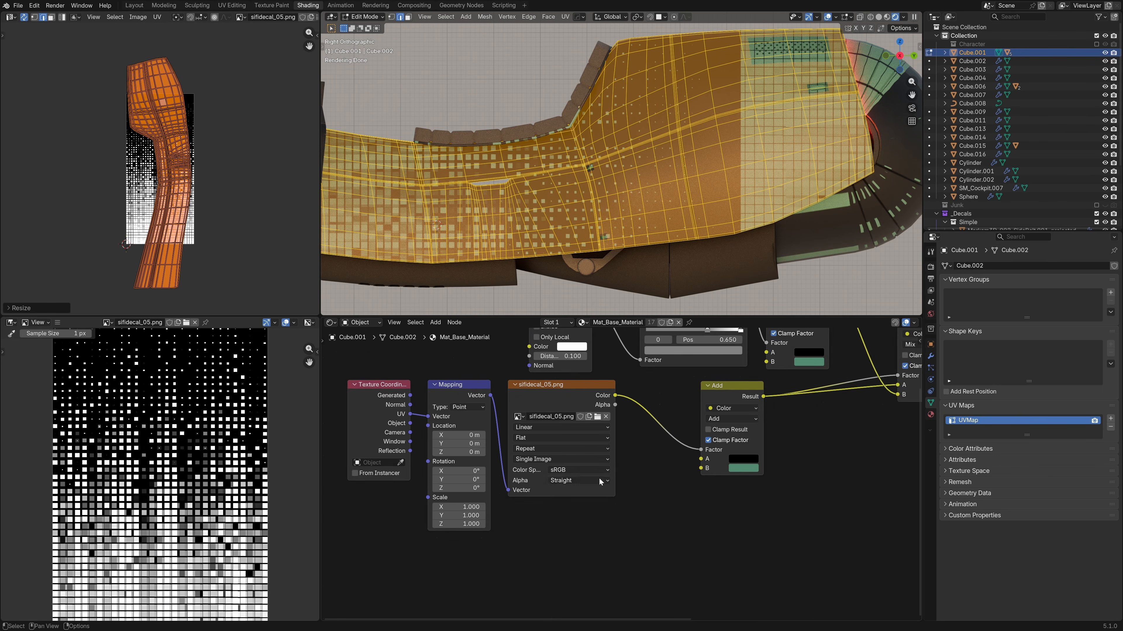
scroll(547, 474, "up", 2)
left_click(559, 494)
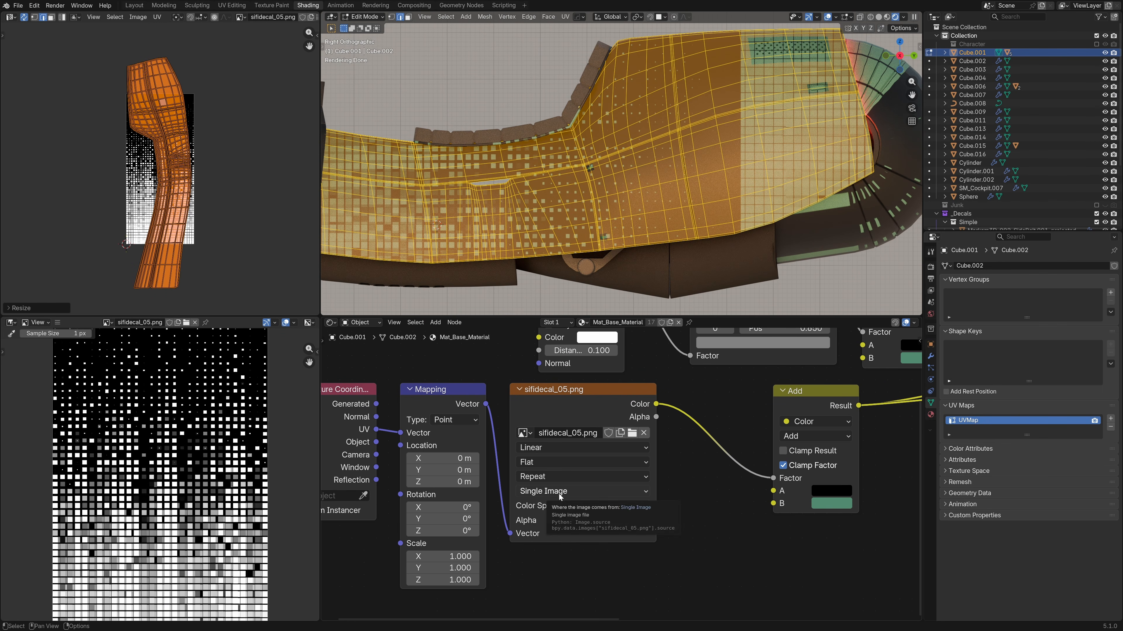
left_click(558, 494)
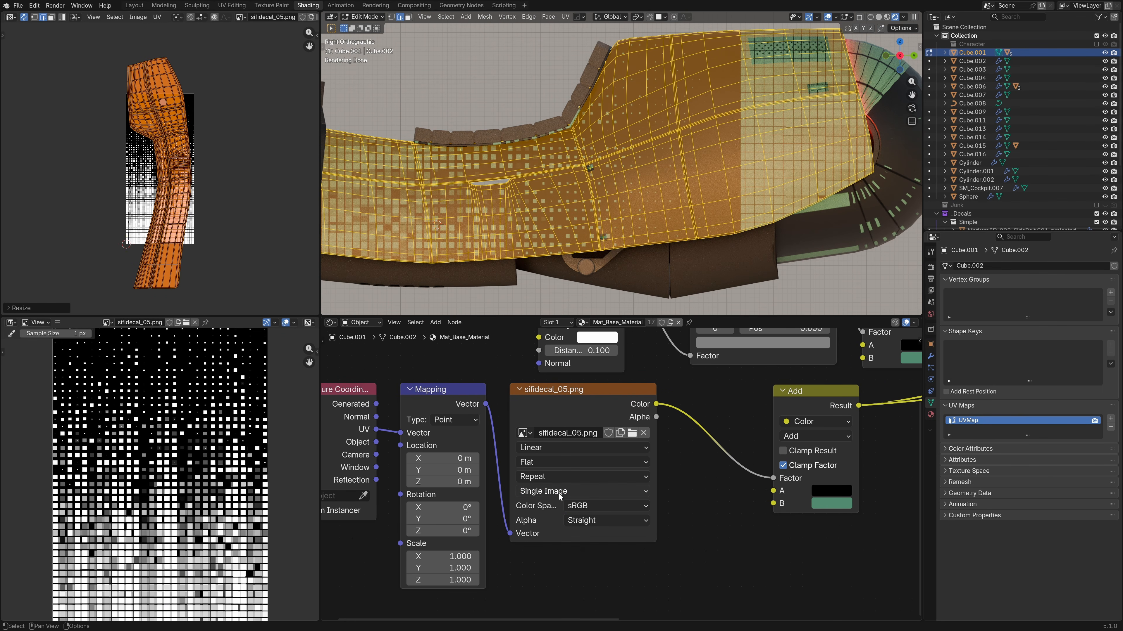
left_click(557, 476)
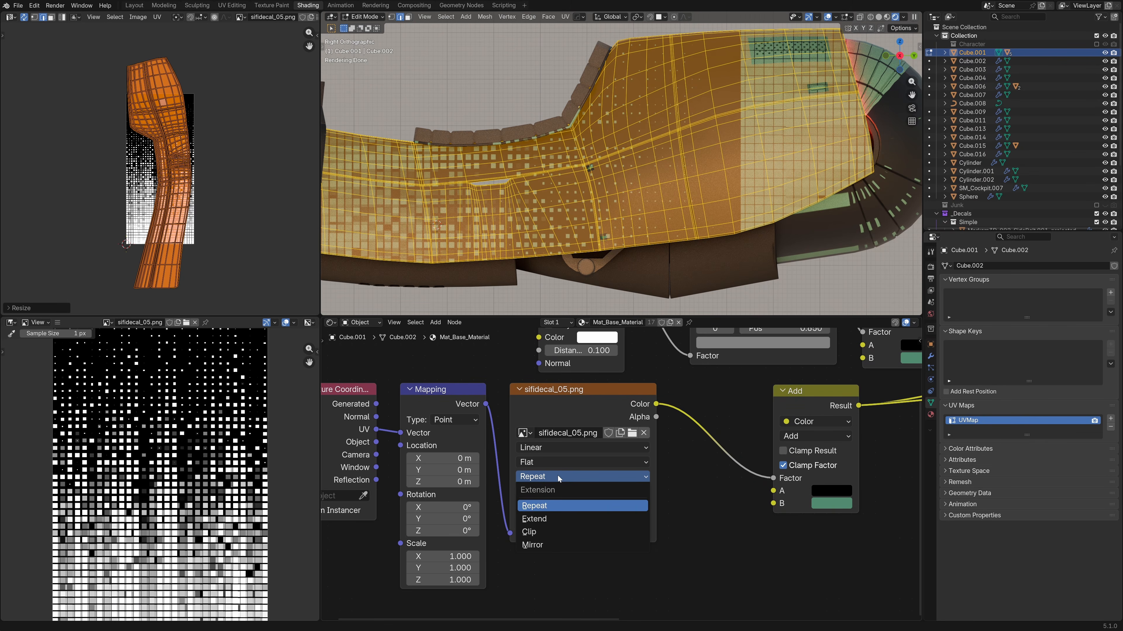
left_click(549, 520)
key("Tab")
scroll(625, 162, "down", 1)
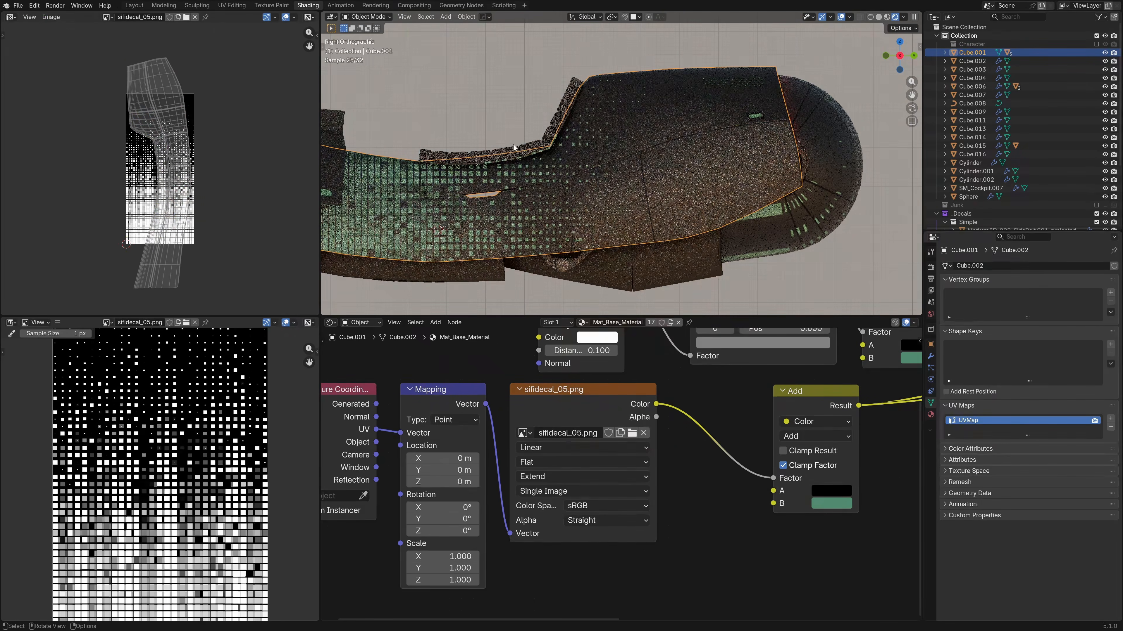
middle_click_drag(663, 166, 734, 162, "shift")
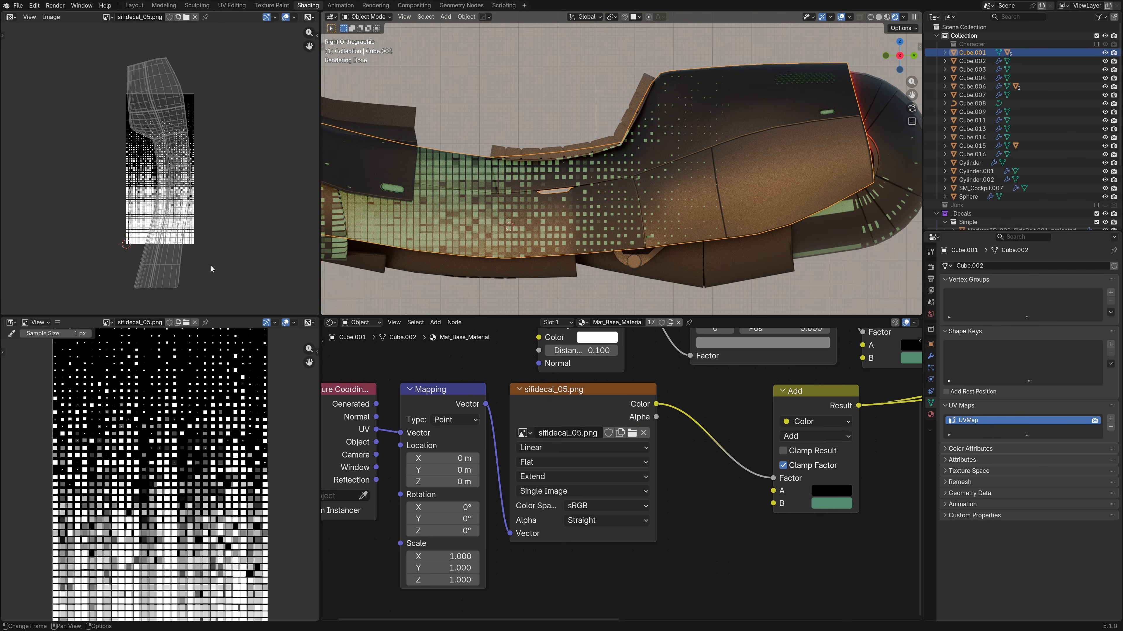
Scale the Cube.001 UV island down to match the decal image's height more closely.
key("Tab")
key("s")
left_click(232, 241)
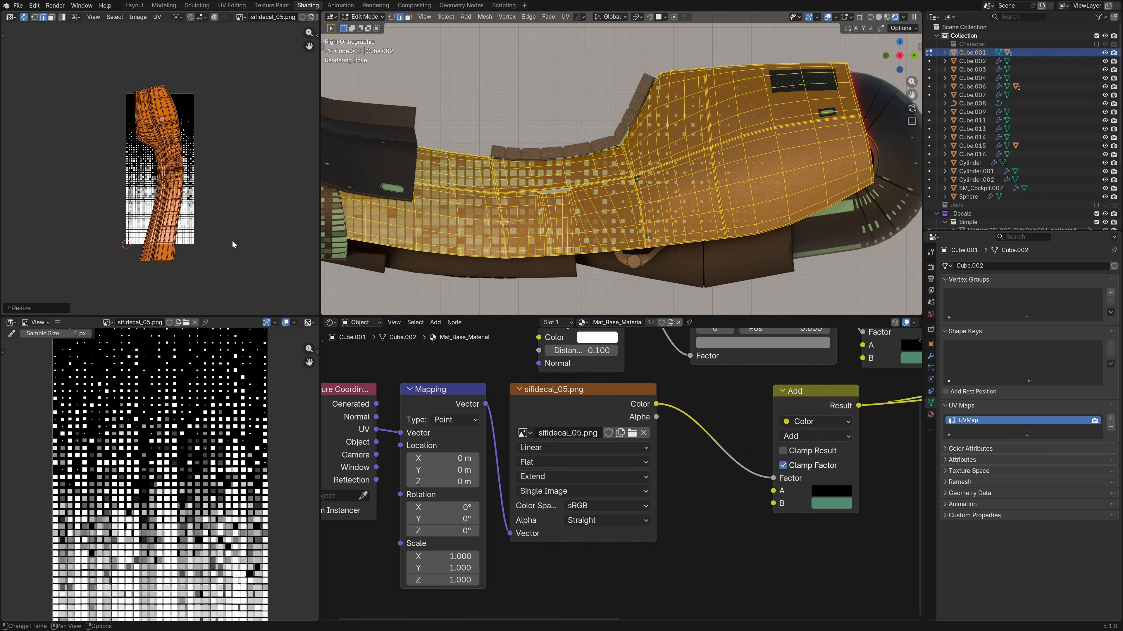
Try turning the UV island upside down and moving it up along Y by about 0.11, and undo both changes.
type("r108")
key("Return")
key("g")
key("y")
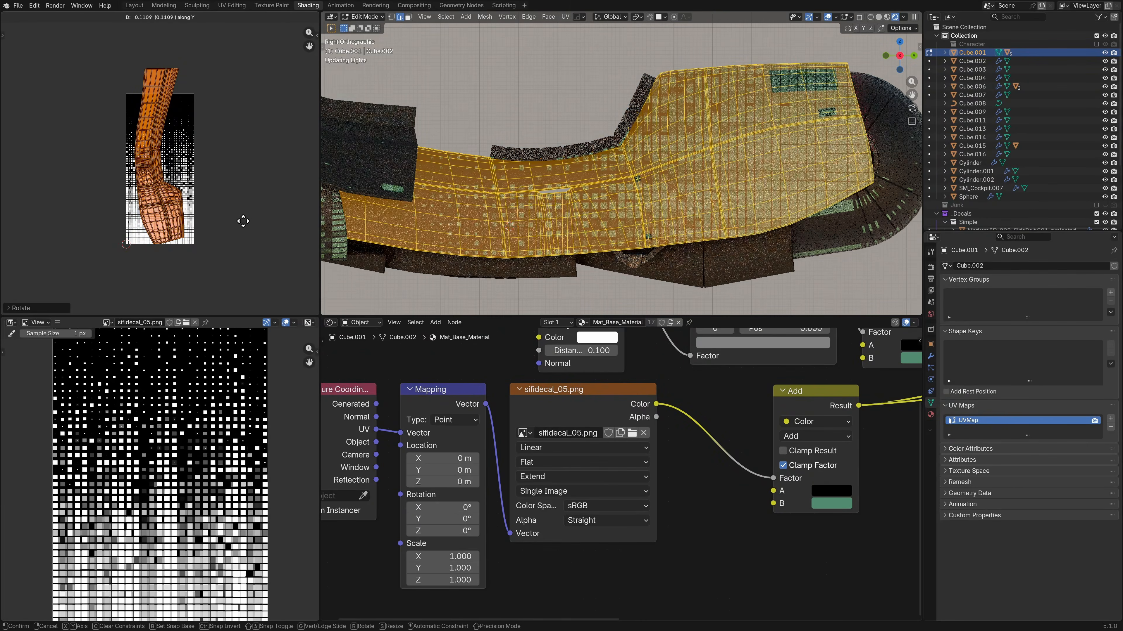
left_click(243, 220)
scroll(482, 168, "down", 4)
key("ctrl+z")
key("ctrl+z")
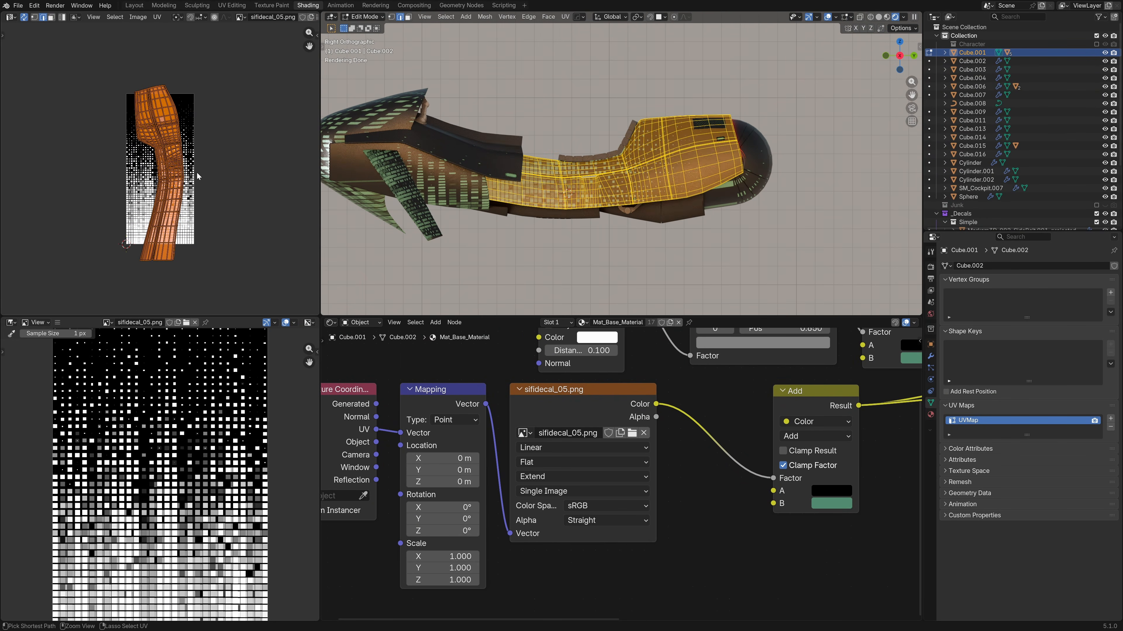
Examine the pattern and decals at the vehicle's rear end, comparing the slot decal's color with the body material's nodes.
key("Tab")
scroll(766, 190, "up", 4)
middle_click_drag(772, 189, 747, 203)
middle_click_drag(641, 198, 685, 225)
middle_click_drag(753, 202, 588, 219, "shift")
scroll(588, 219, "up", 2)
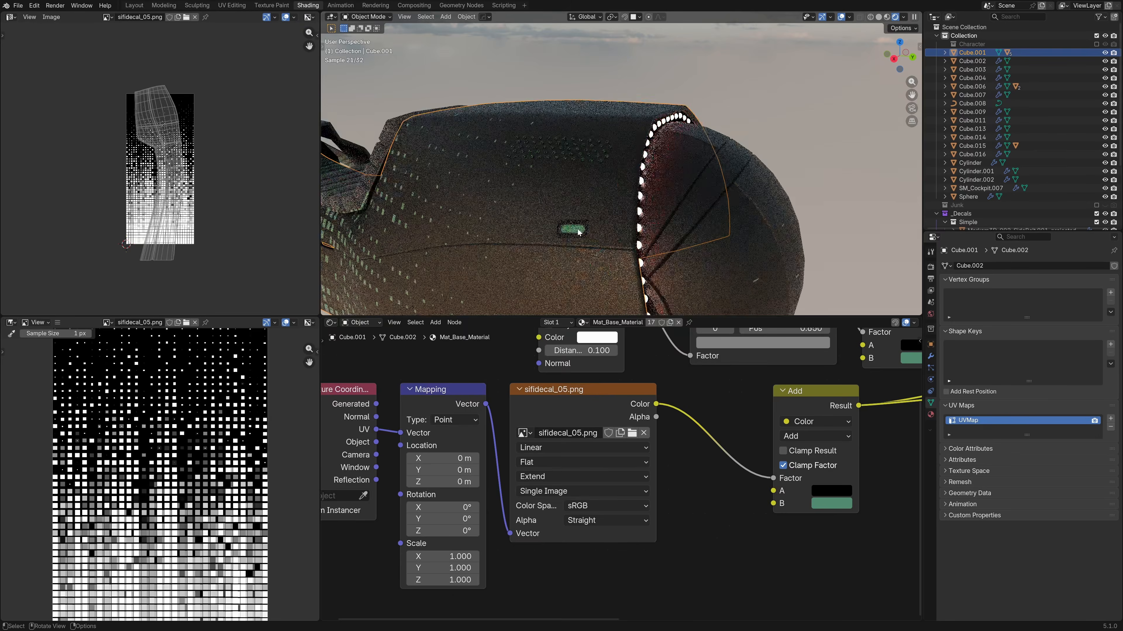
left_click(573, 229)
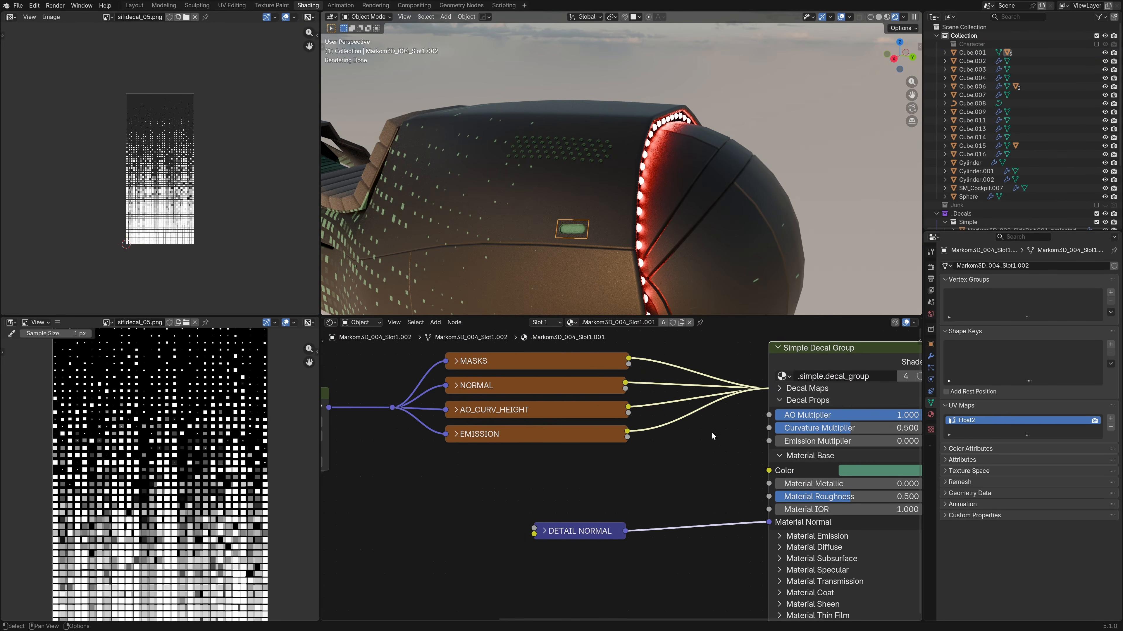
left_click(591, 270)
middle_click_drag(781, 515, 532, 562)
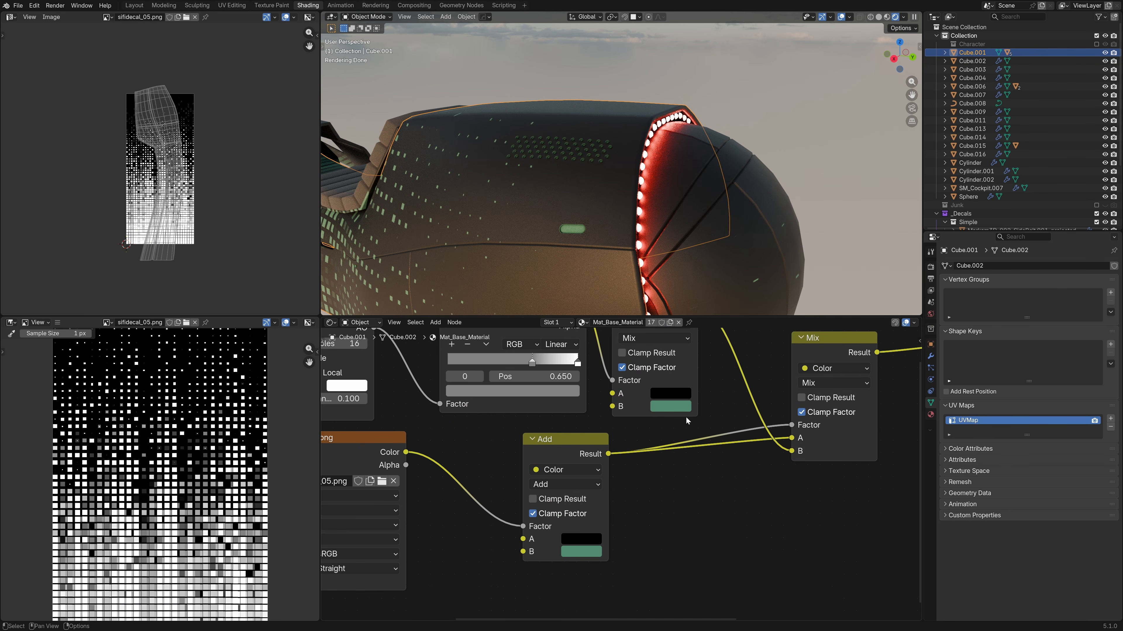
middle_click_drag(686, 498, 707, 453)
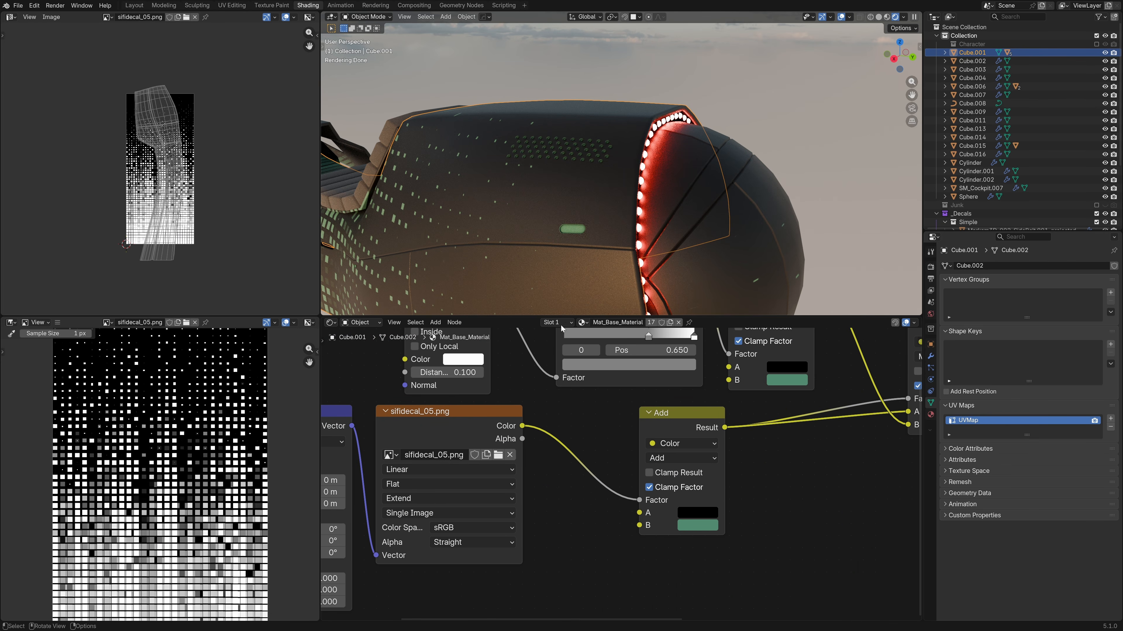
Darken the Material Base color of the small slot decal at the vehicle's rear.
left_click(570, 229)
left_click(873, 471)
left_click_drag(949, 309, 950, 360)
middle_click_drag(916, 409, 759, 416)
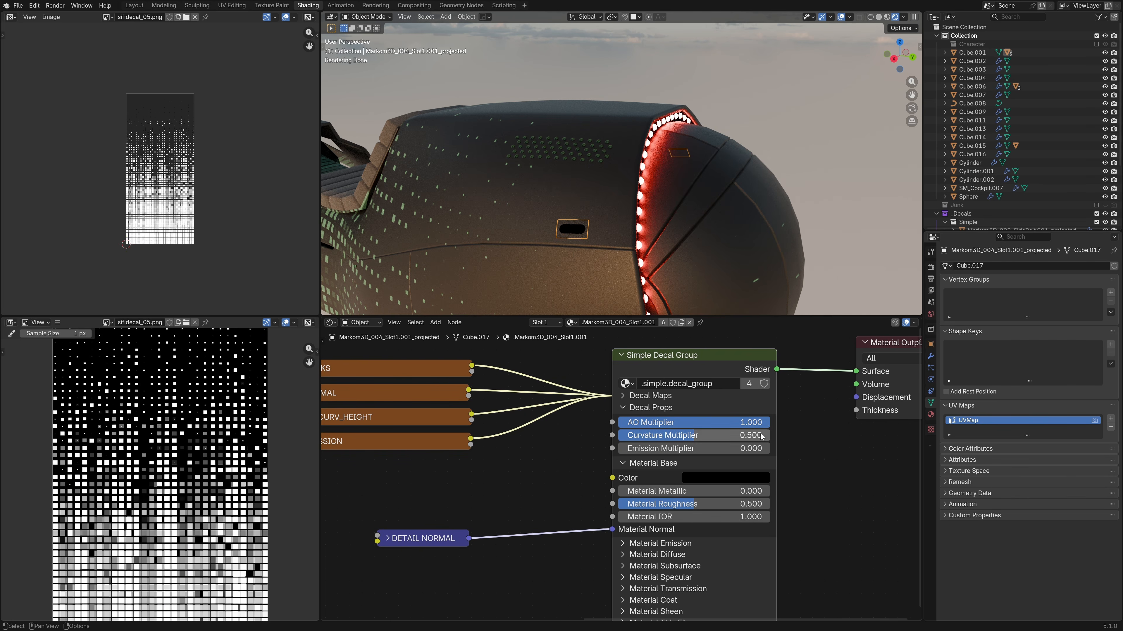
key("ctrl+z")
Set the perforated insert decal's Material Base color to a dark grey, about #3C3C3C.
left_click(586, 163)
left_click(861, 474)
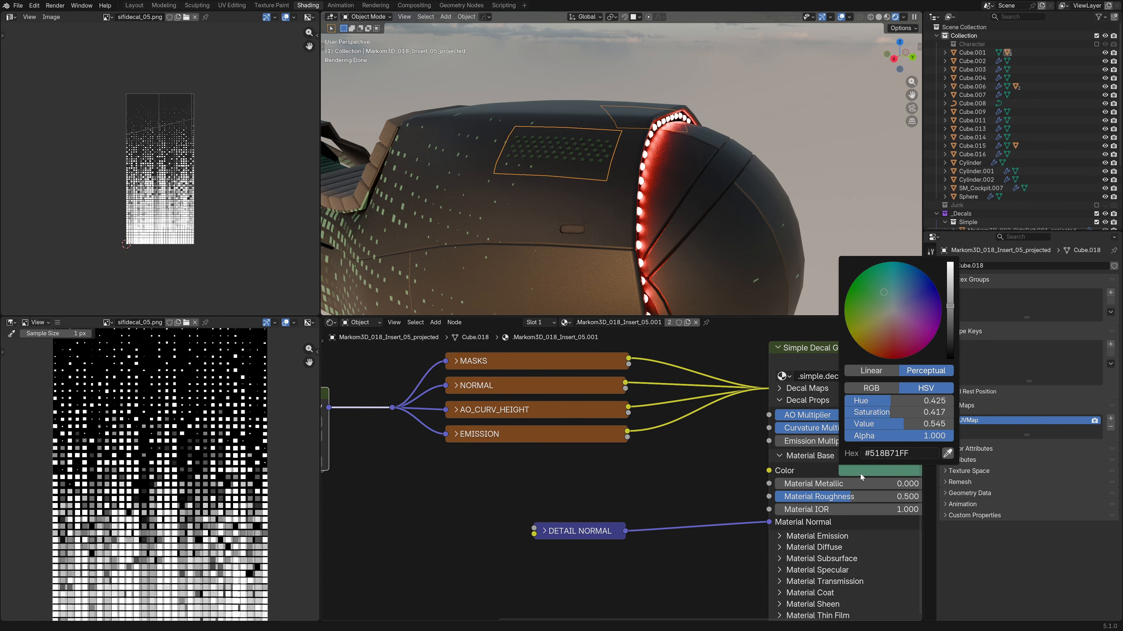
mouse_move(951, 328)
left_mouse_down()
mouse_move(950, 360)
mouse_move(950, 329)
left_mouse_up()
left_click(876, 470)
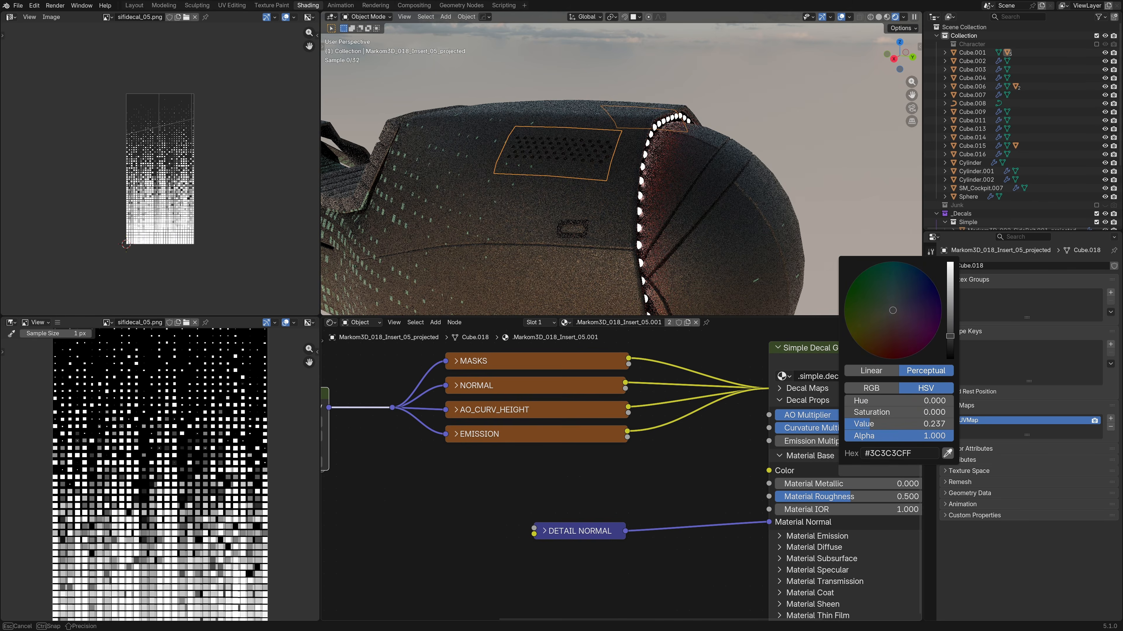
Give the Sphere at the vehicle's rear end its own independent copy of Mat_Base_Material.
scroll(484, 253, "down", 6)
middle_click_drag(484, 253, 578, 264)
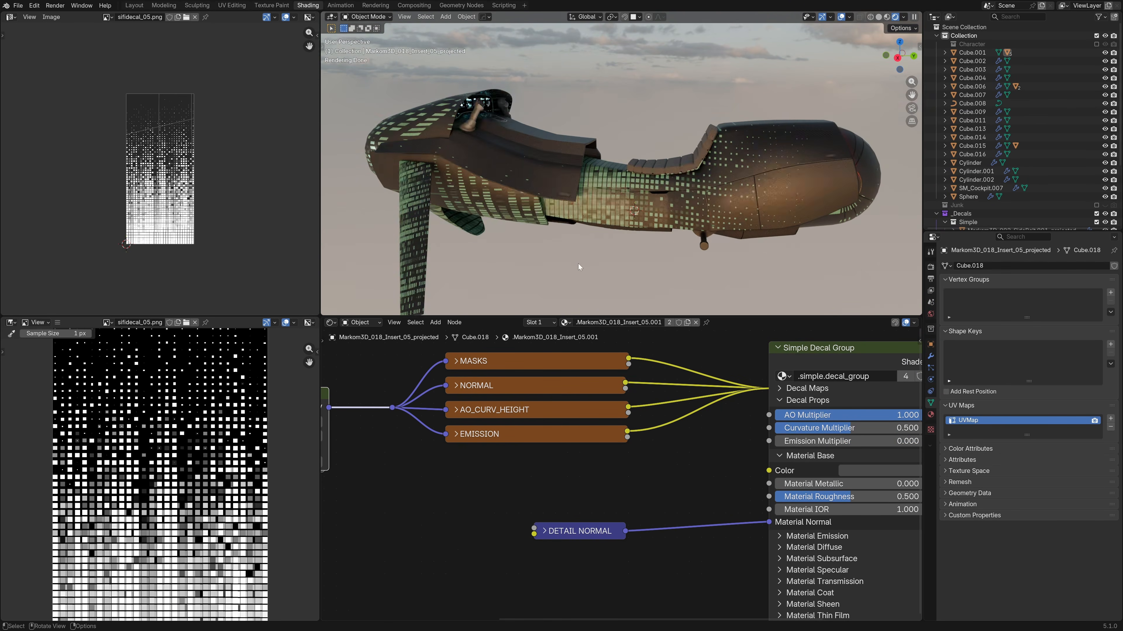
middle_click_drag(665, 250, 731, 241)
left_click(687, 250)
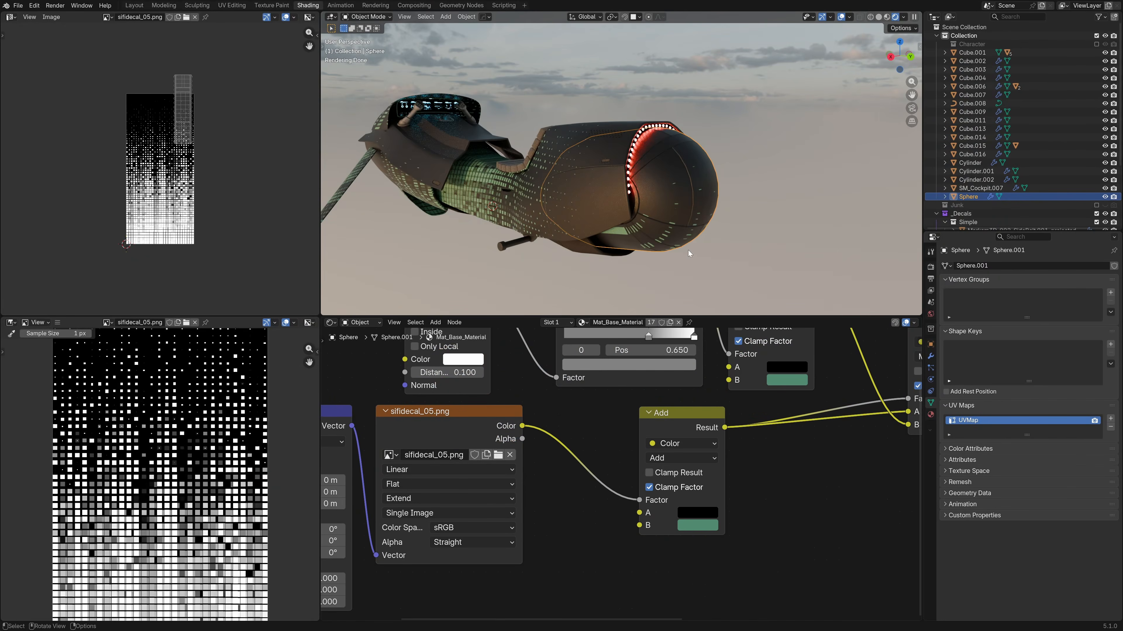
scroll(705, 254, "up", 2)
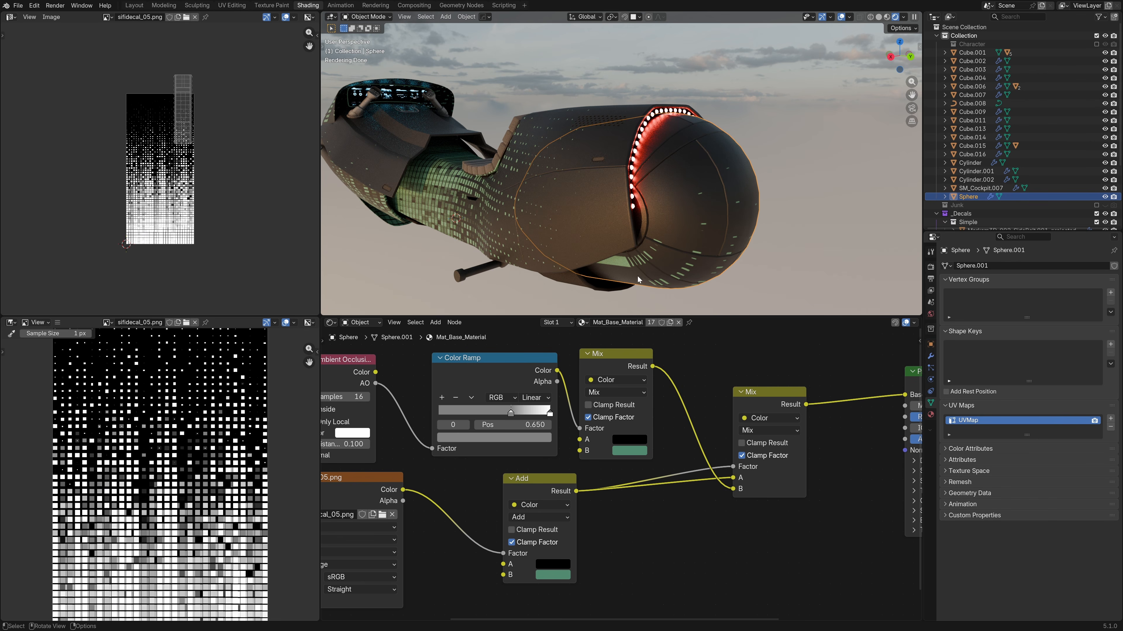
left_click(930, 415)
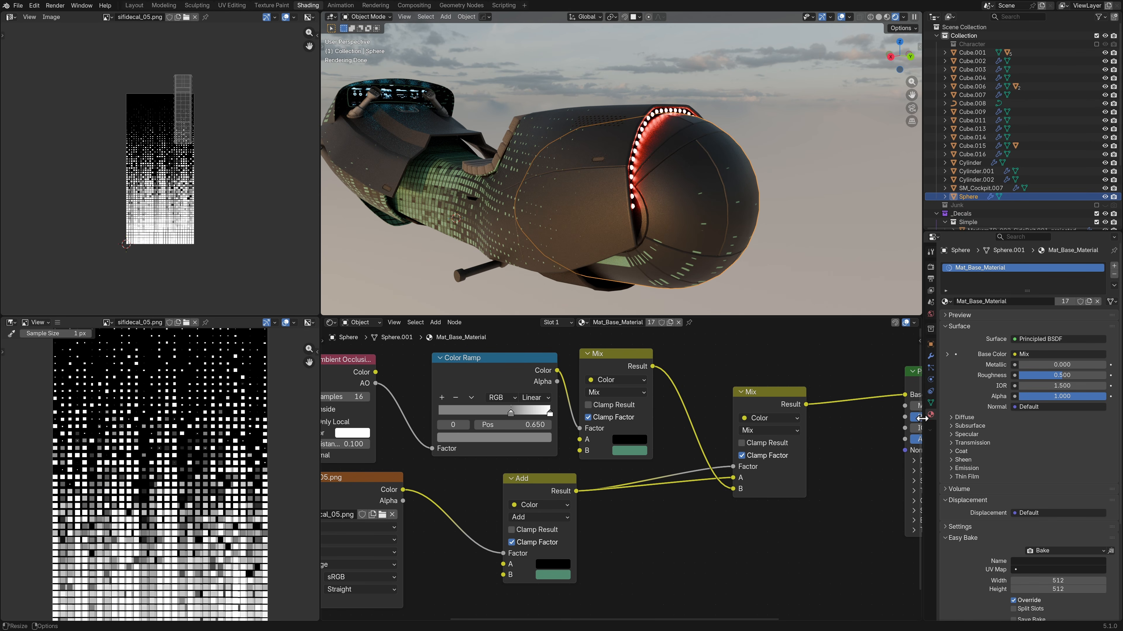
left_click(1114, 266)
left_click(1114, 274)
left_click(1089, 302)
Rename the Sphere's copied material to Mat_Base_MaterialBase.
left_click(1020, 302)
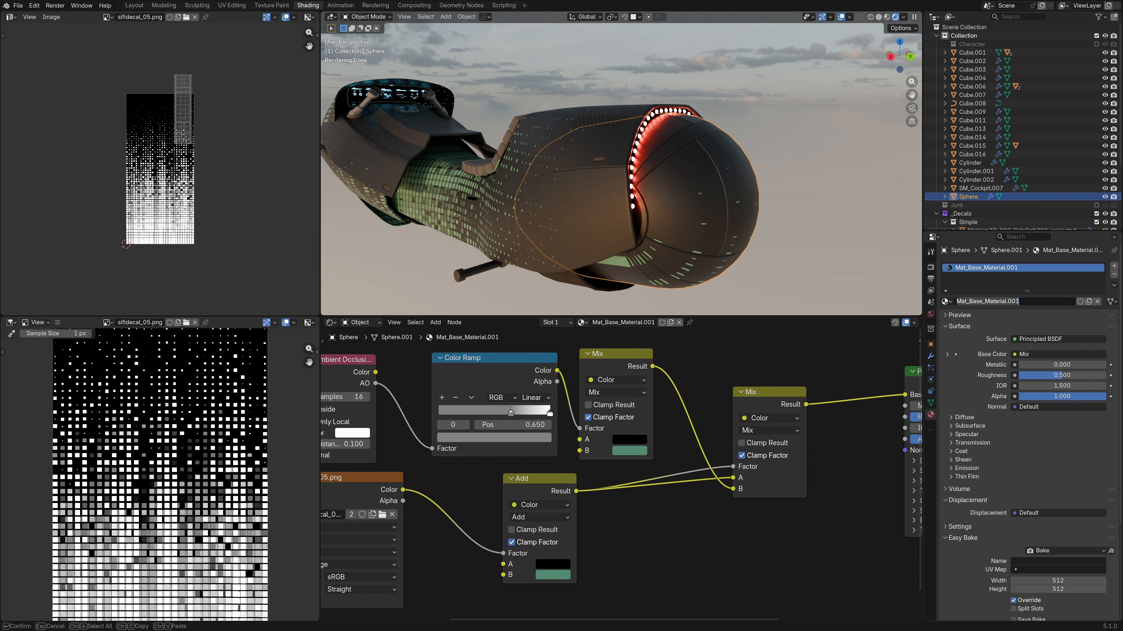
left_click(1020, 302)
key("BackSpace")
key("BackSpace")
key("BackSpace")
key("BackSpace")
type("Base")
key("Return")
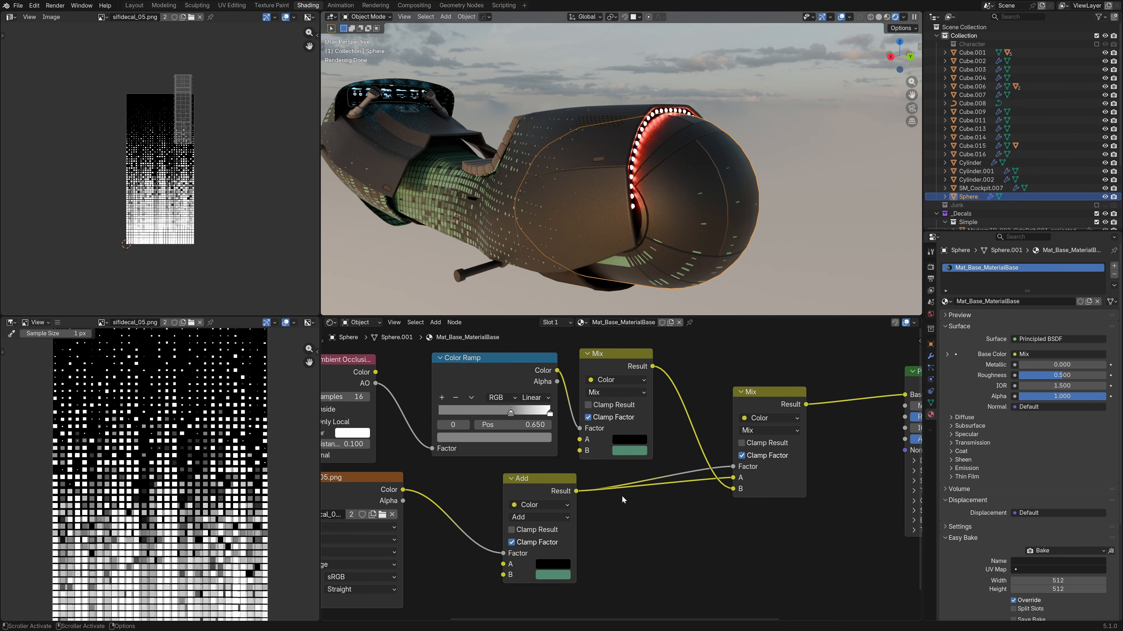
Delete all the texture, ramp and mix nodes feeding the Principled BSDF in Mat_Base_MaterialBase.
scroll(622, 499, "down", 3)
left_click_drag(763, 378, 340, 571)
key("x")
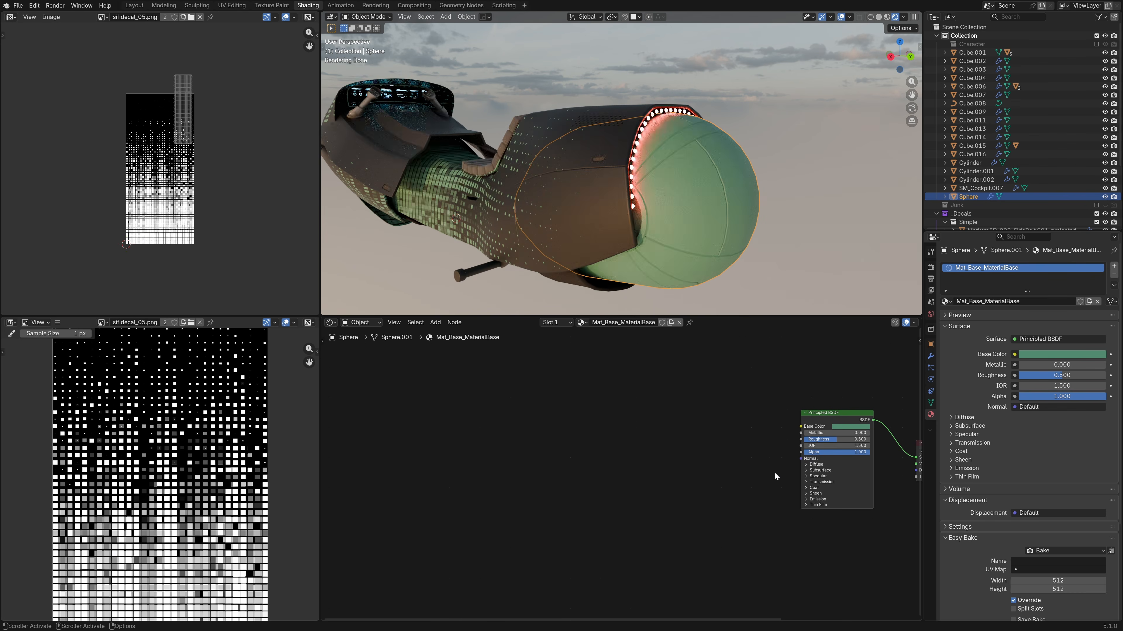
Set the Base Color of the rear sphere's Mat_Base_MaterialBase to black.
left_click(785, 416)
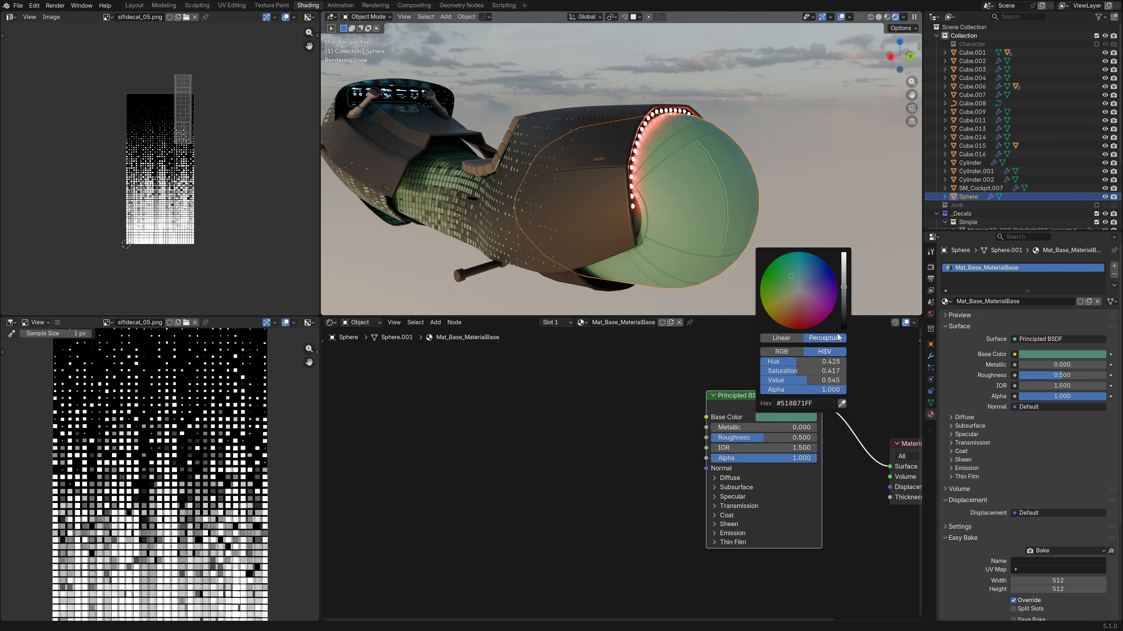
left_click_drag(846, 285, 846, 332)
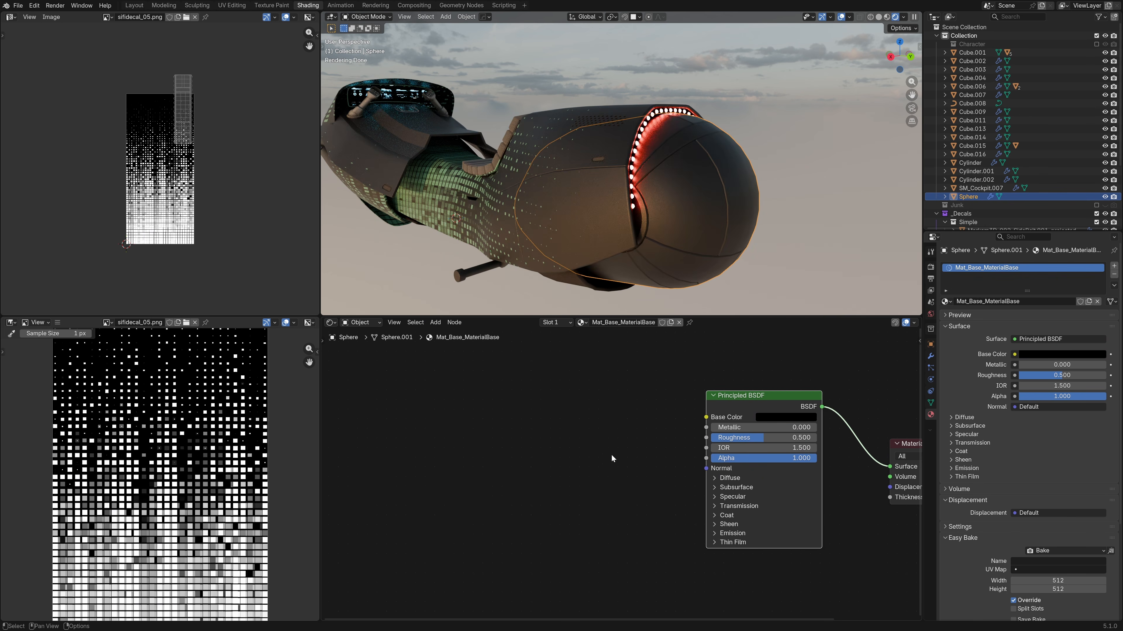
left_click(770, 419)
Rotate all UVs of the side fin, Cube.002, by about 7° over the sifidecal_05.png pattern.
middle_click_drag(597, 247, 750, 196)
left_click(772, 231)
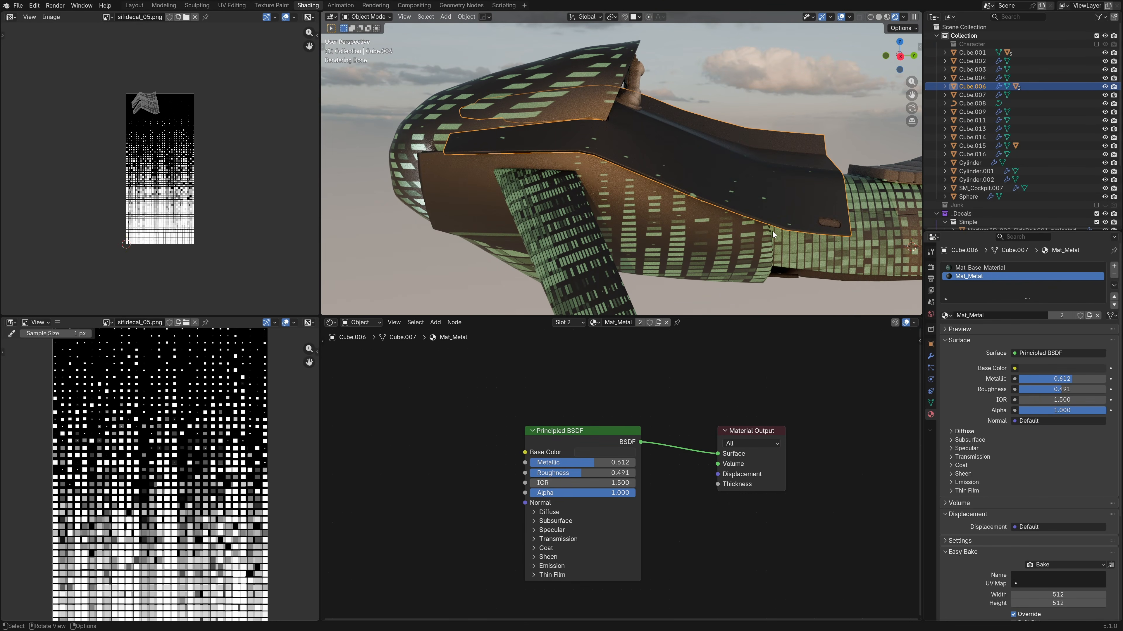
middle_click_drag(653, 223, 568, 153)
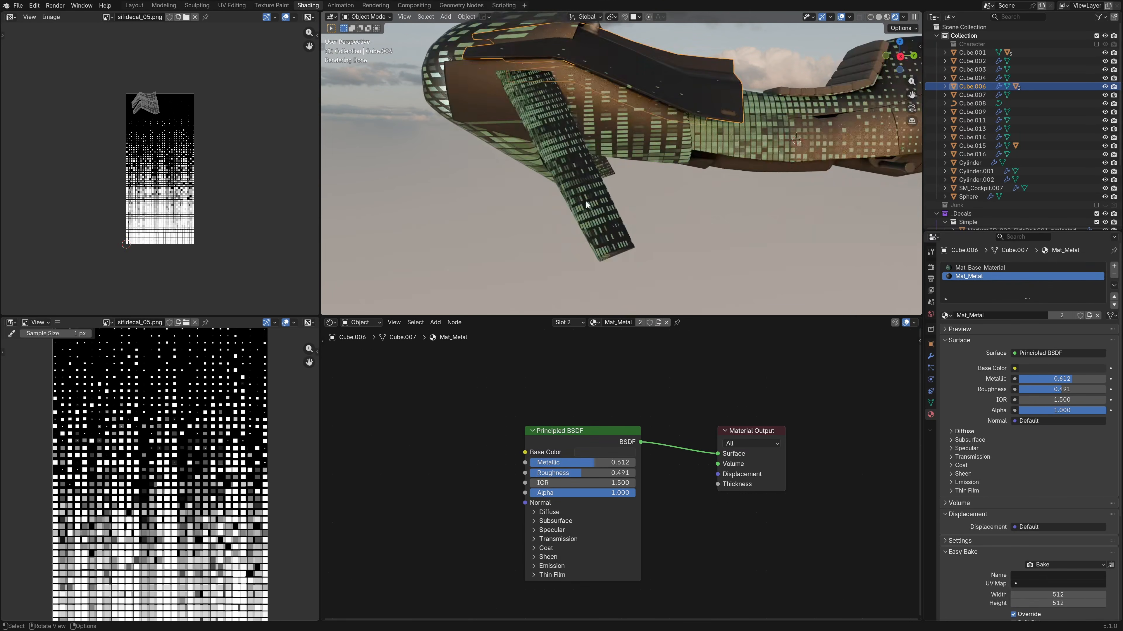
left_click(566, 150)
key("Tab")
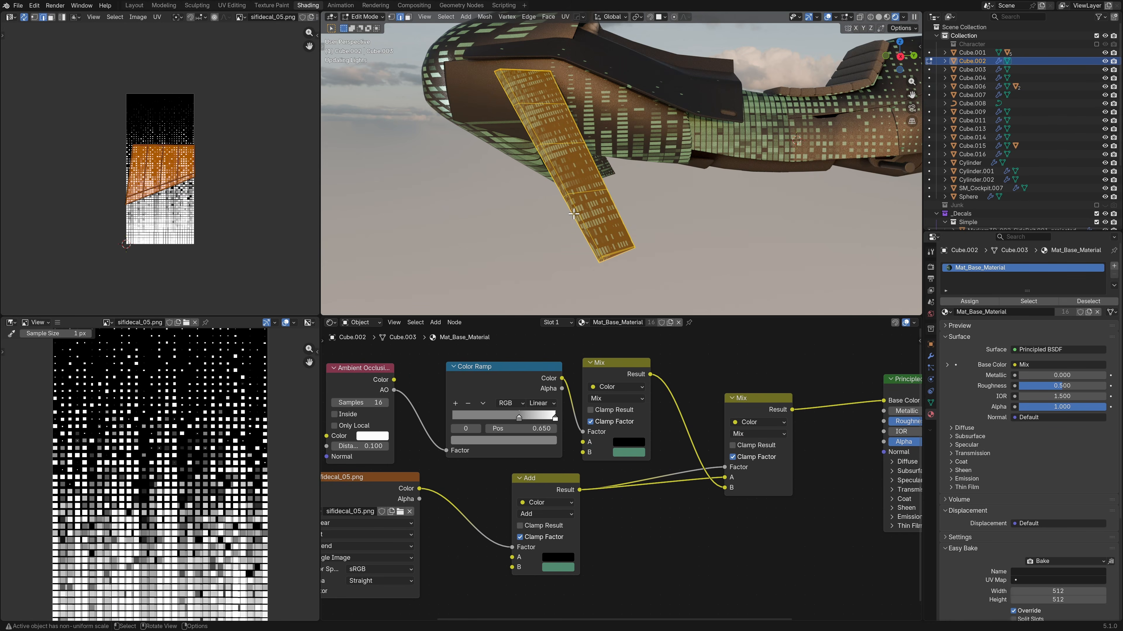
scroll(160, 269, "up", 2)
mouse_move(574, 241)
middle_mouse_down()
mouse_move(508, 239)
mouse_move(565, 244)
middle_mouse_up()
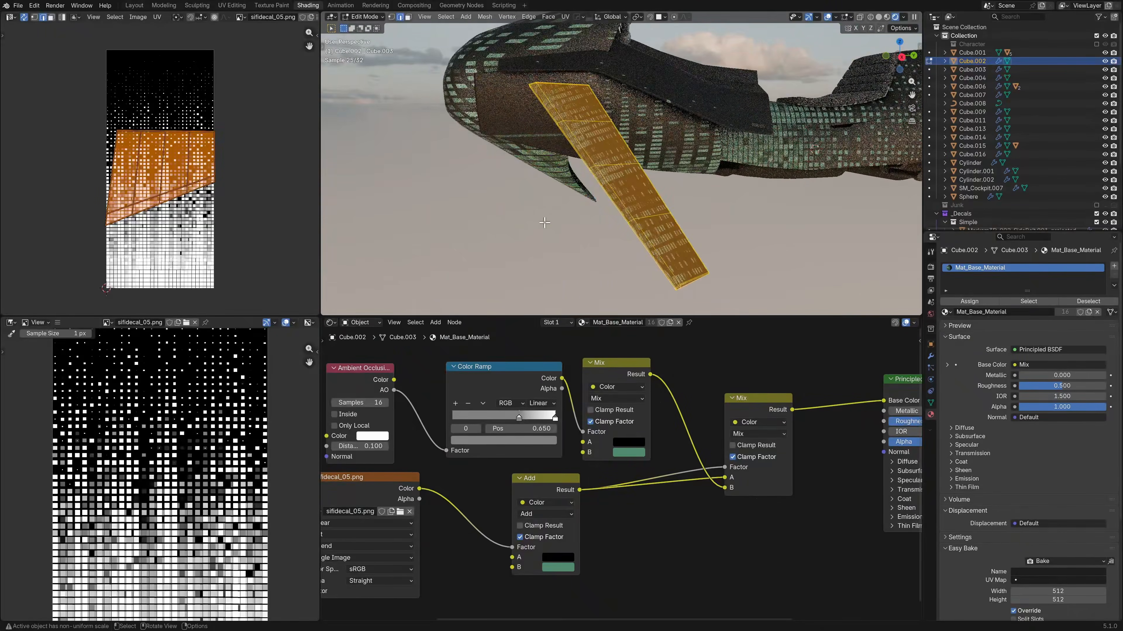
scroll(565, 243, "up", 2)
key("r")
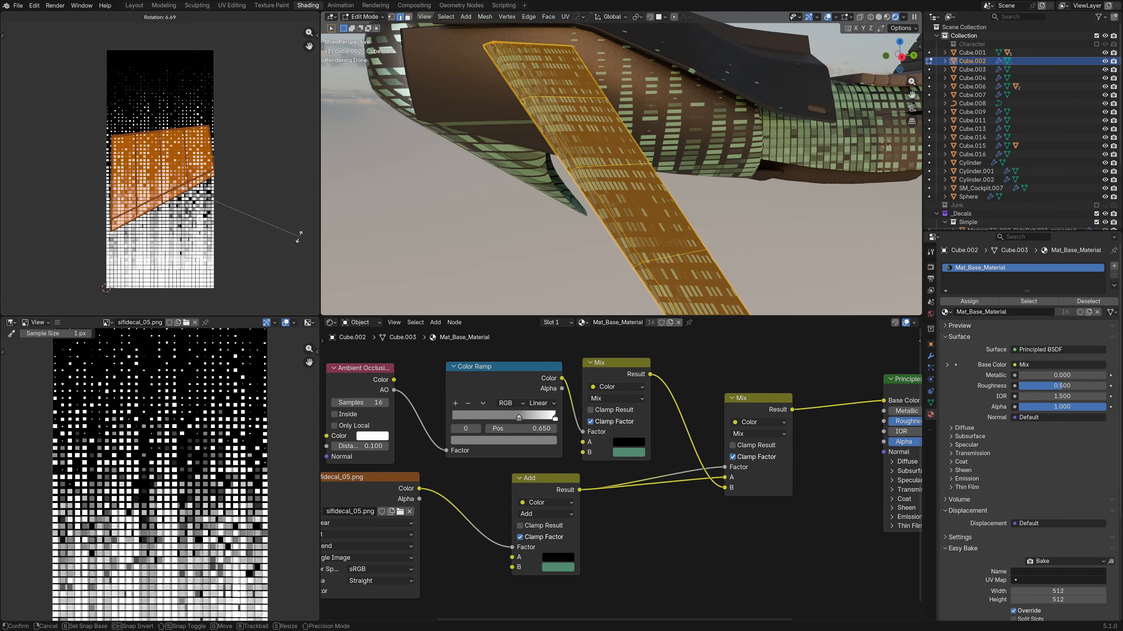
left_click(298, 240)
Squash the side fin's UVs along Y and move them up onto the dark top of the pattern.
key("s")
key("y")
left_click(192, 226)
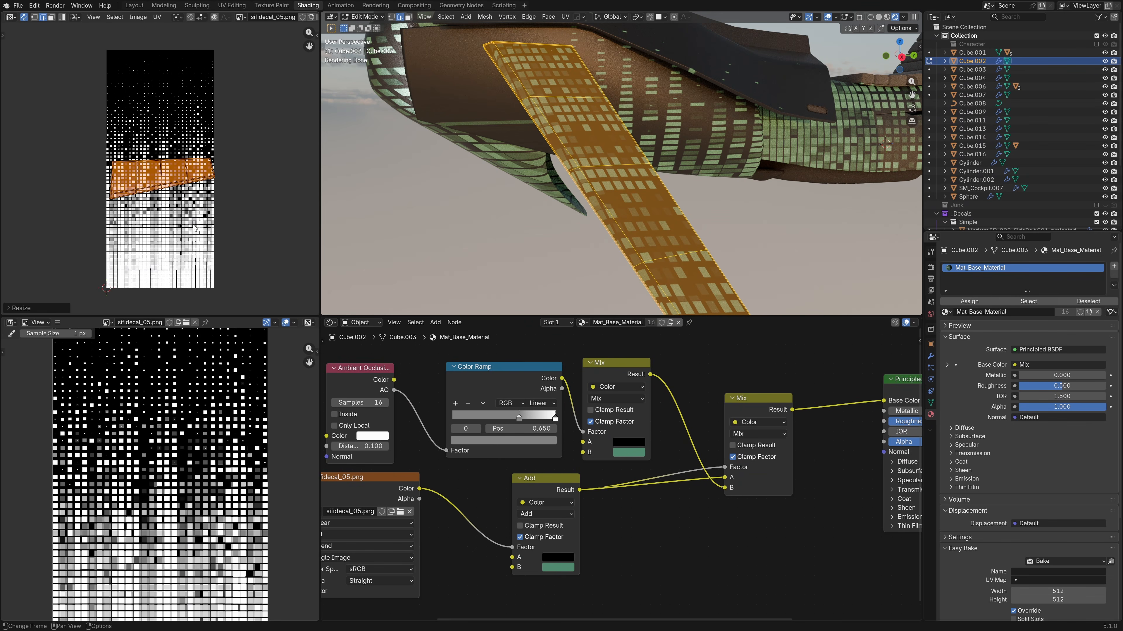
key("g")
key("y")
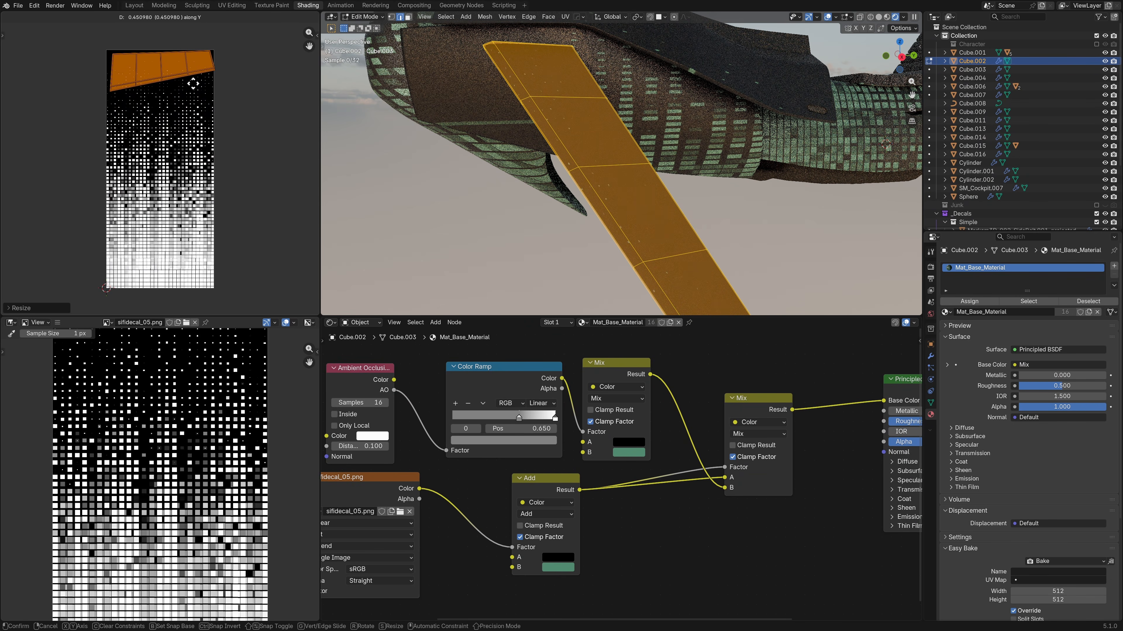
left_click(194, 83)
Shift the side fin's UVs along Y so that sparse squares from the upper pattern cover the fin.
key("Tab")
scroll(619, 243, "down", 3)
middle_click_drag(654, 246, 570, 261)
key("Tab")
key("g")
key("y")
left_click(276, 286)
key("Tab")
Move the UVs of the side panel Cube.014 to the pattern's upper-left corner and shrink them onto a plain black area.
scroll(646, 230, "down", 9)
middle_click_drag(643, 230, 600, 225)
scroll(646, 230, "up", 12)
left_click(638, 216)
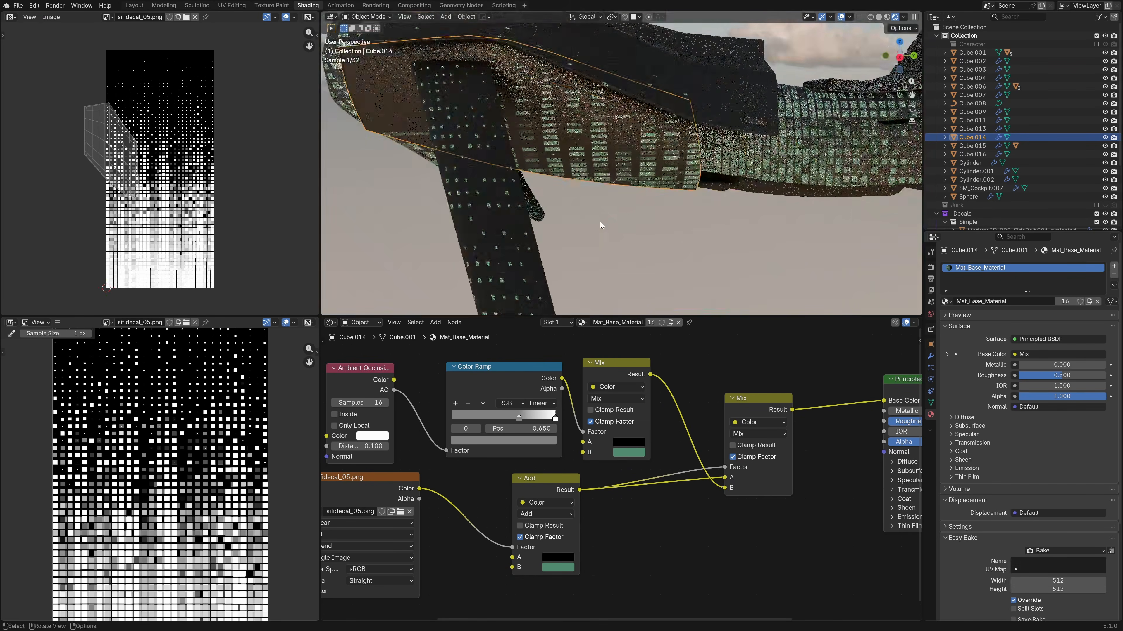
key("Tab")
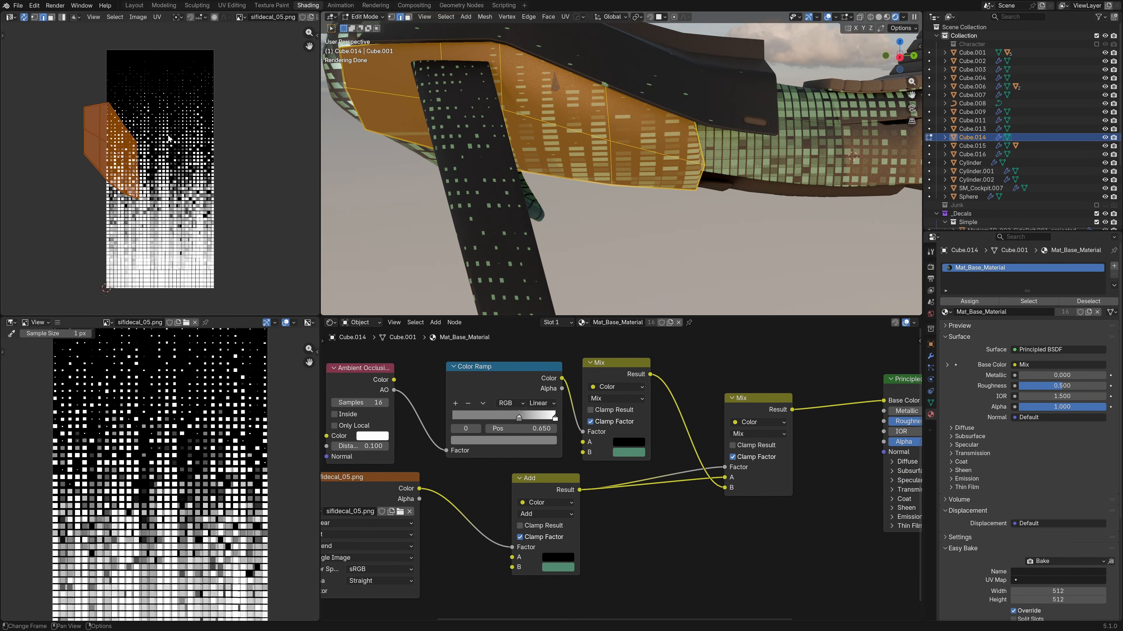
scroll(171, 148, "up", 2)
middle_click_drag(174, 161, 169, 246)
key("g")
left_click(192, 127)
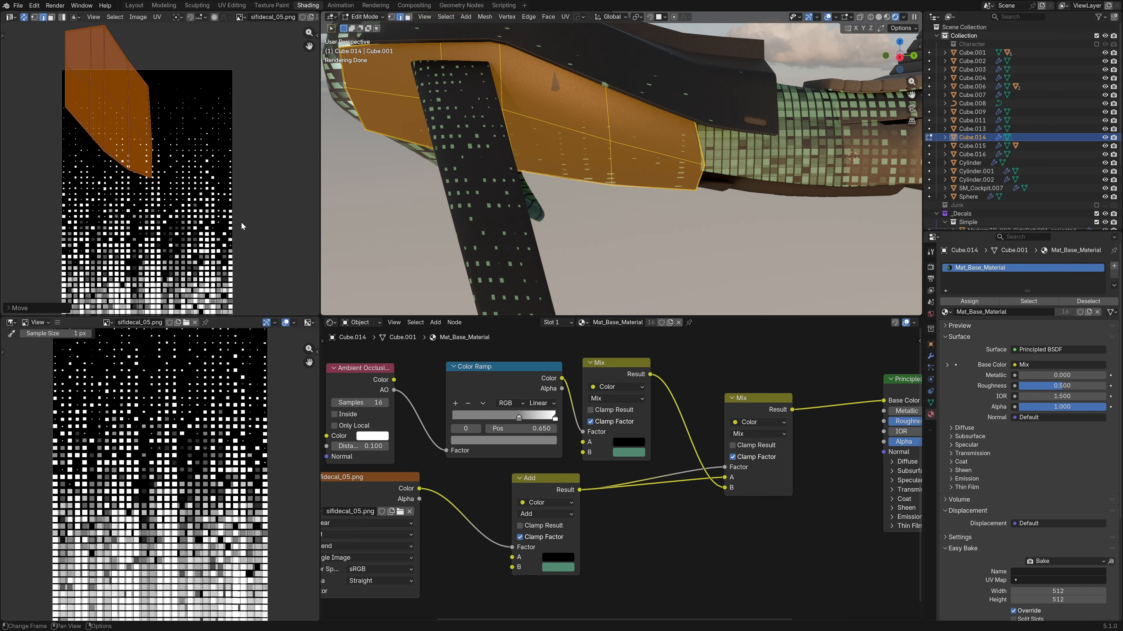
key("s")
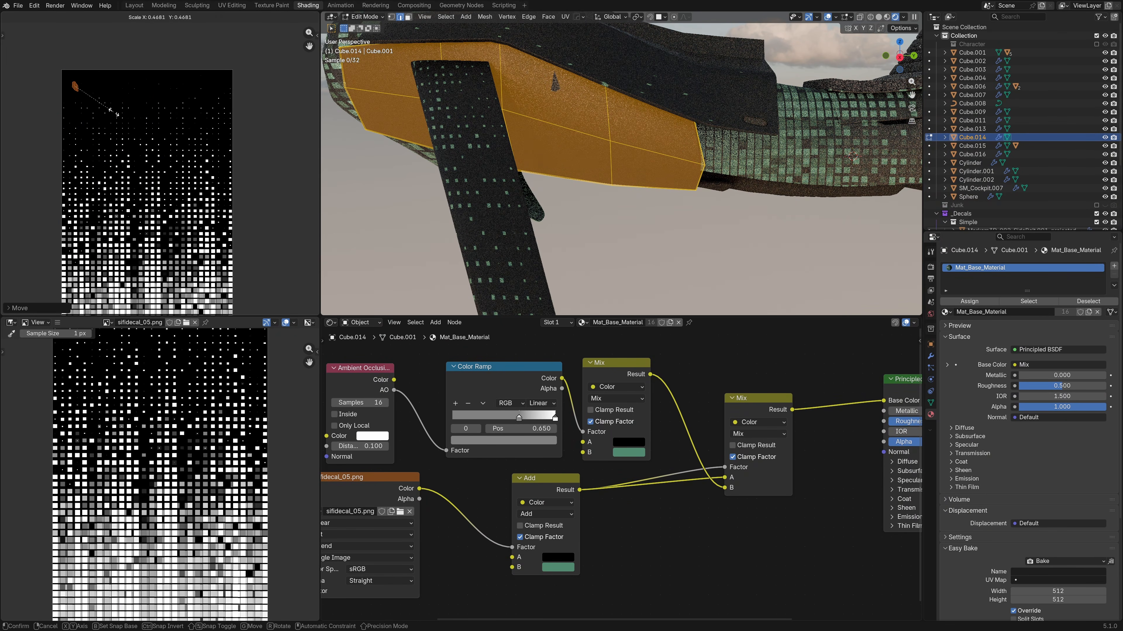
left_click(114, 113)
key("Tab")
Inspect the pattern and mesh of the vehicle's front shell, Cube.004, from the front and from below.
scroll(612, 216, "down", 5)
mouse_move(611, 216)
middle_mouse_down()
mouse_move(647, 220)
mouse_move(611, 216)
mouse_move(606, 226)
middle_mouse_up()
left_click(601, 197)
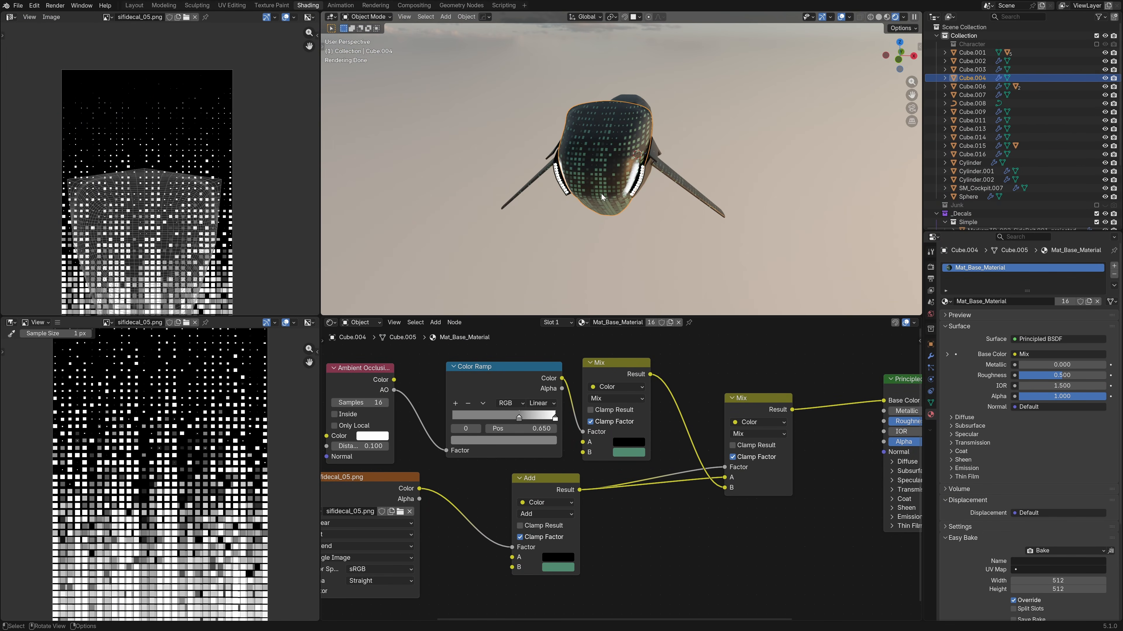
scroll(601, 197, "up", 2)
key("Tab")
middle_click_drag(619, 188, 556, 180)
key("Tab")
Copy the hex code of the green B color in the upper Mix node of Cube.001's Mat_Base_Material.
left_click(578, 189)
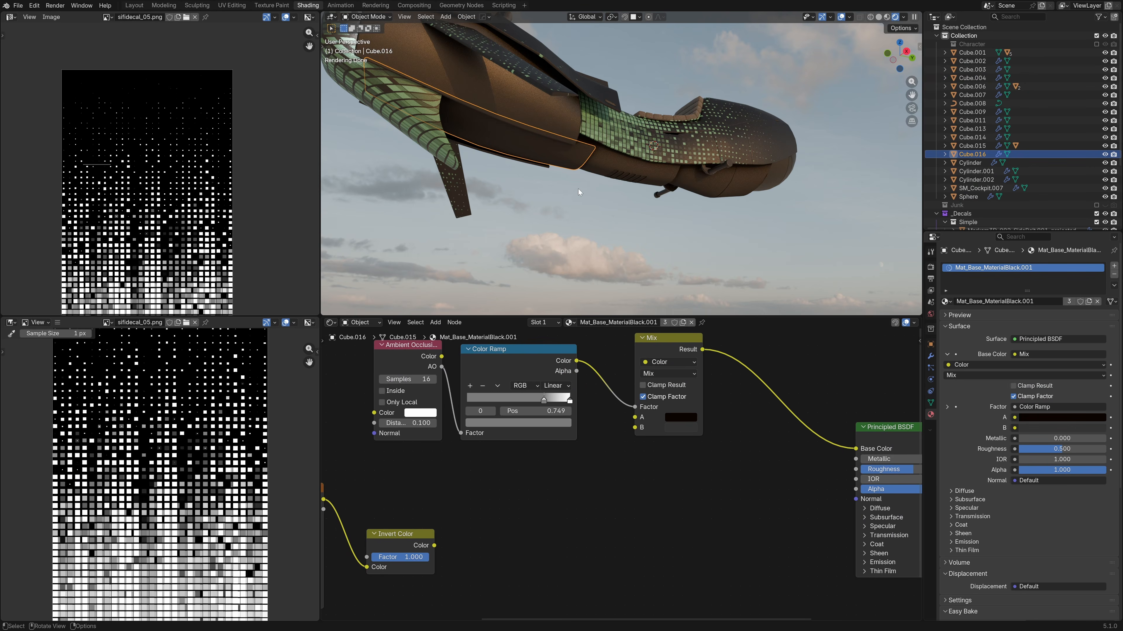
middle_click_drag(578, 189, 544, 170)
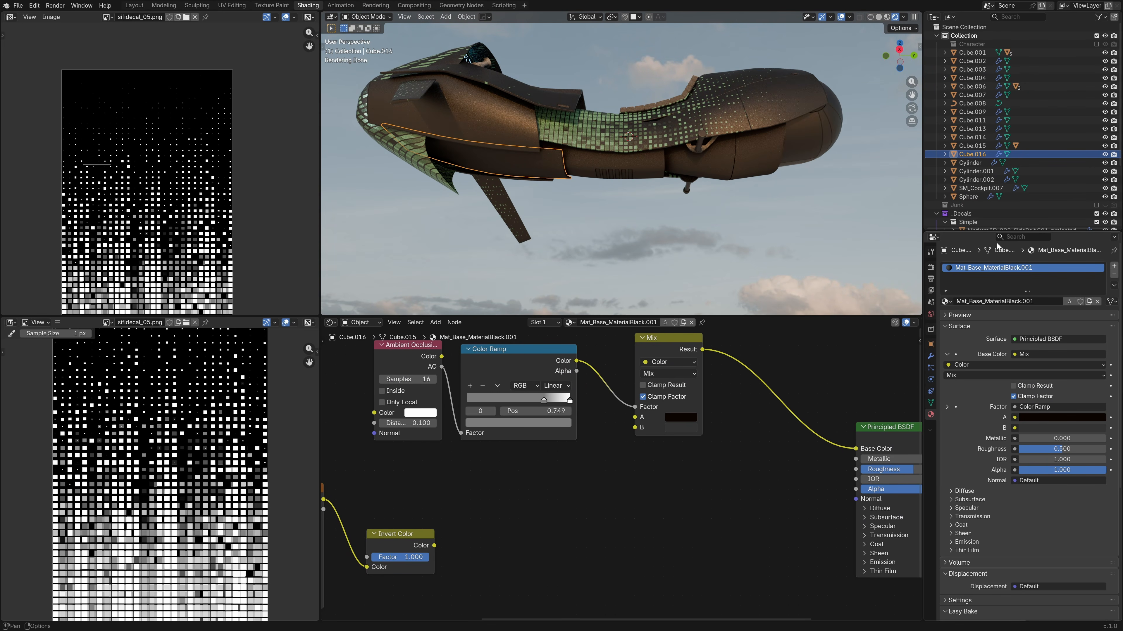
middle_click_drag(773, 465, 693, 516)
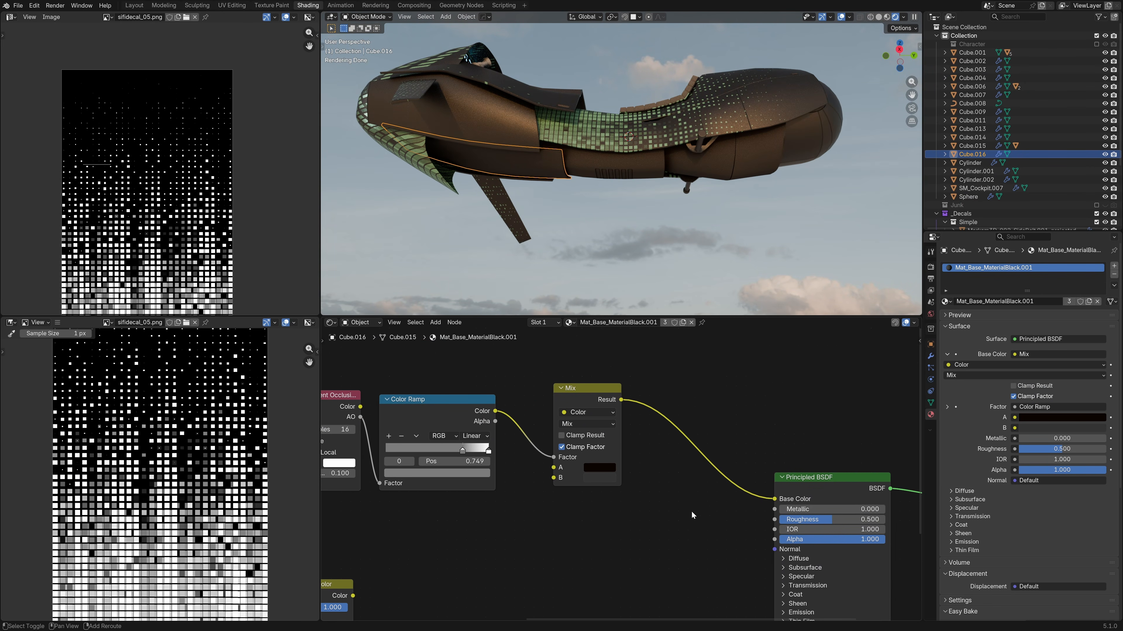
left_click(599, 130)
left_click(635, 456)
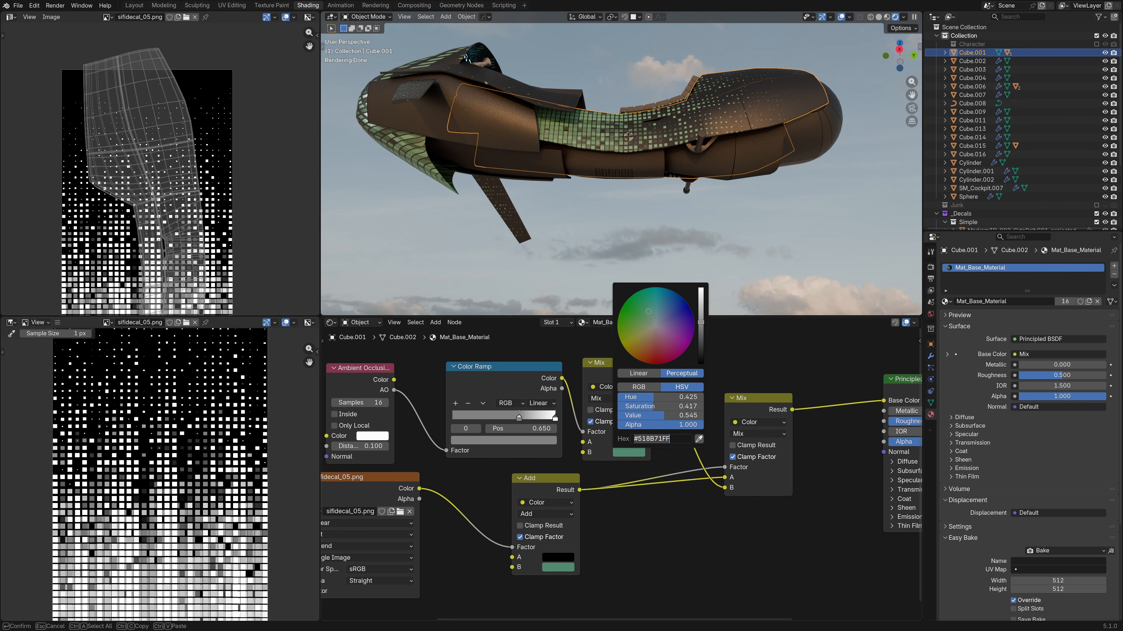
key("Return")
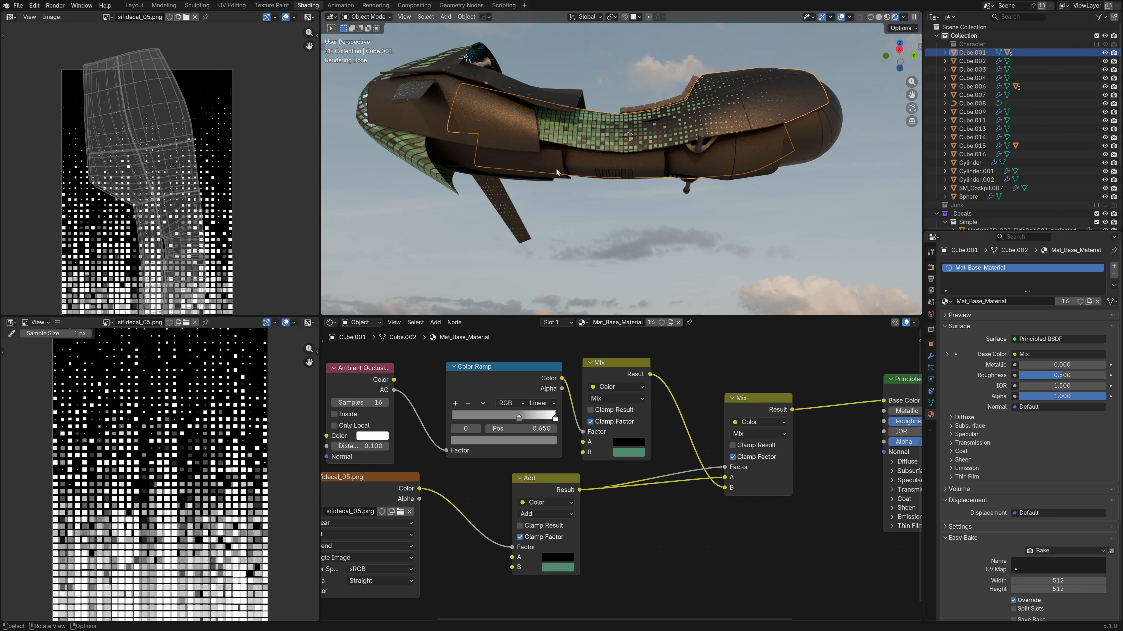
Set the Mix node's B color in Cube.016's Mat_Base_MaterialBlack.001 to #518B71FF.
left_click(557, 171)
left_click(607, 476)
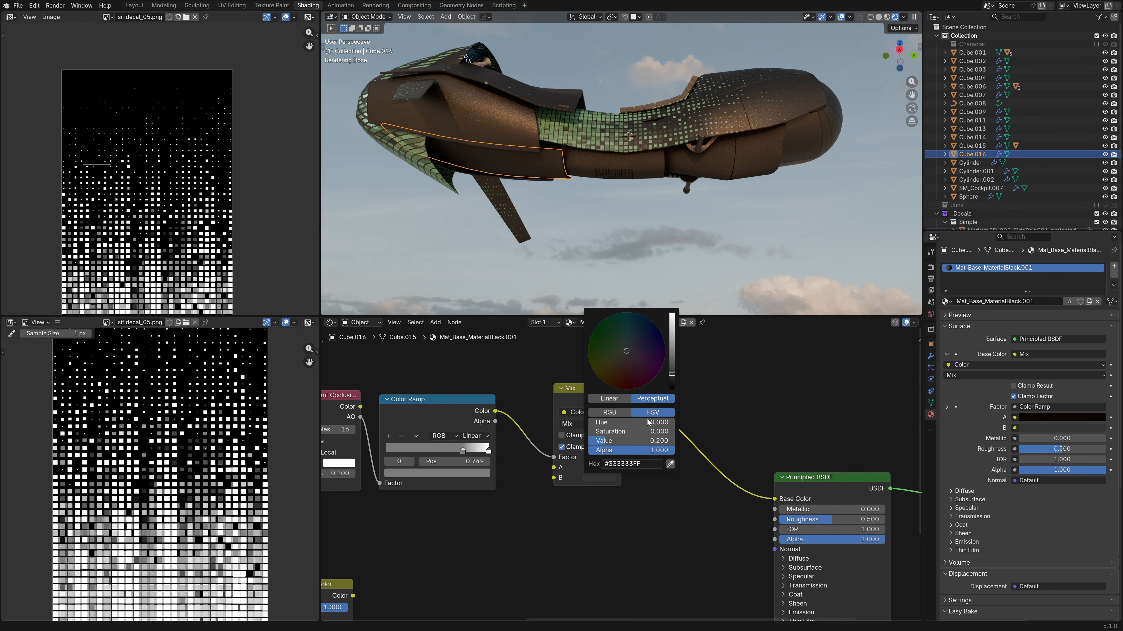
left_click(635, 464)
key("ctrl+v")
key("Return")
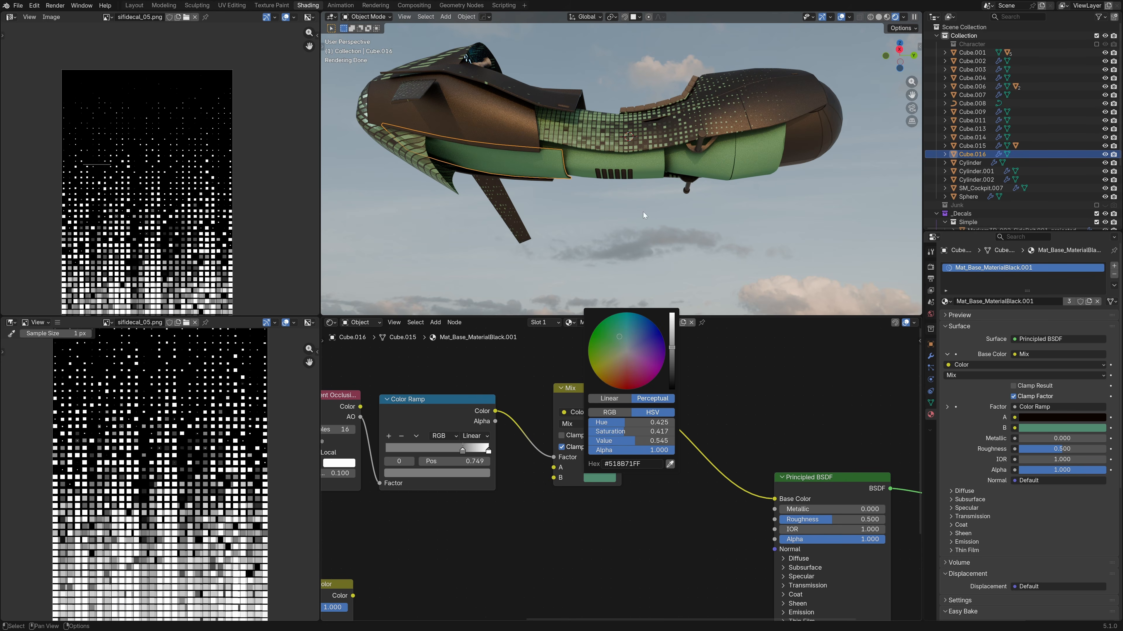
Enable the Character collection and view the rider on the vehicle in the Layout workspace.
middle_click_drag(716, 254, 663, 259)
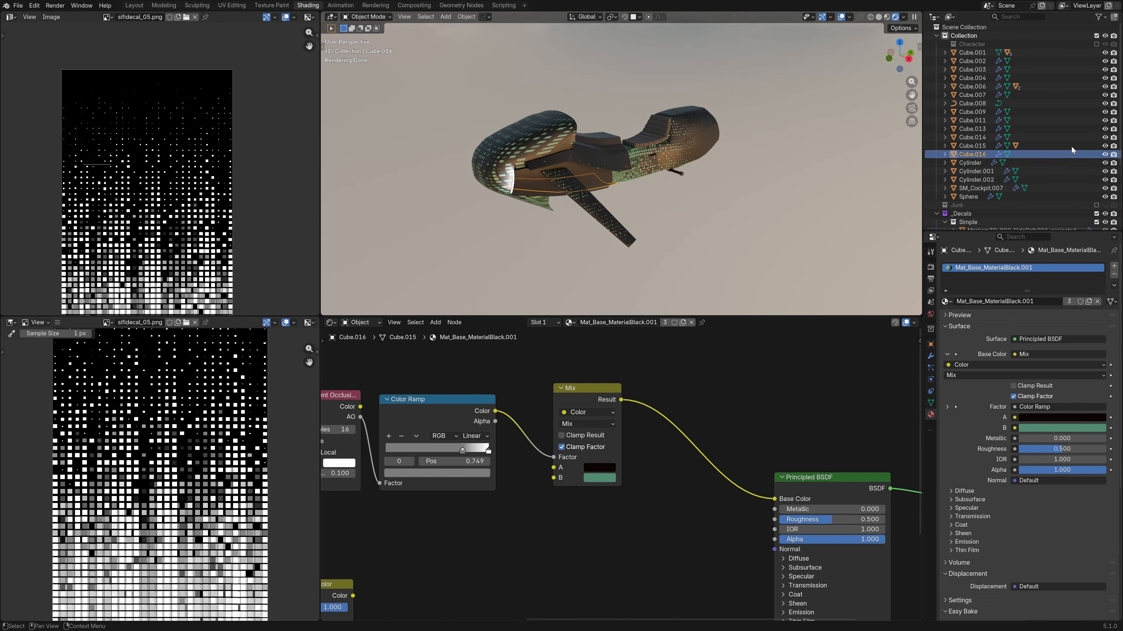
left_click(1096, 44)
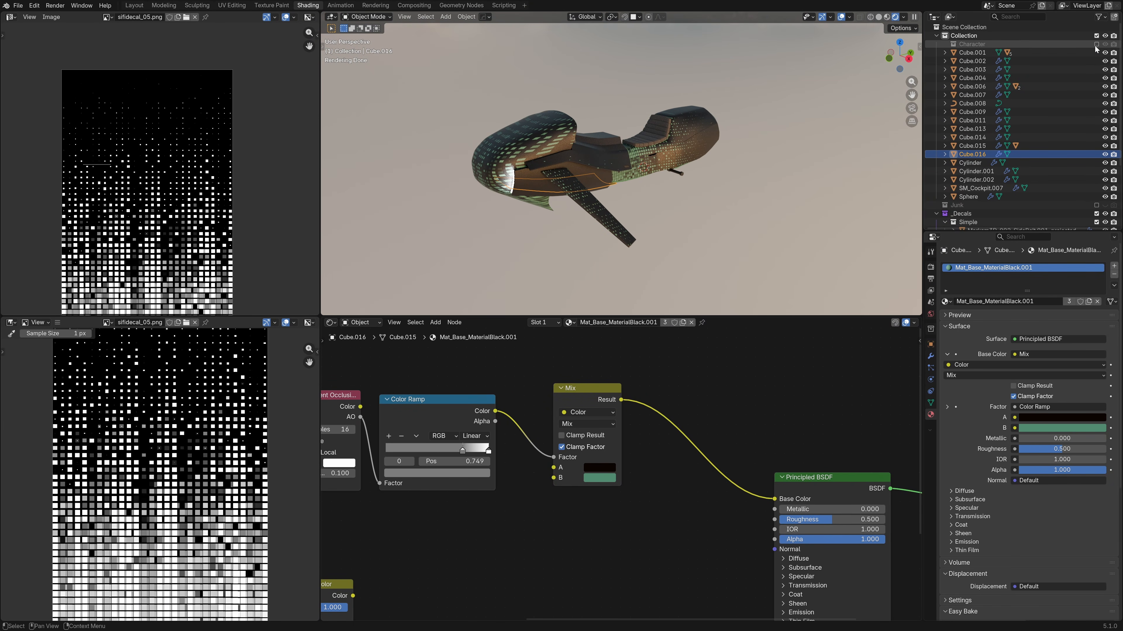
left_click(798, 169)
left_click(134, 5)
scroll(326, 291, "up", 4)
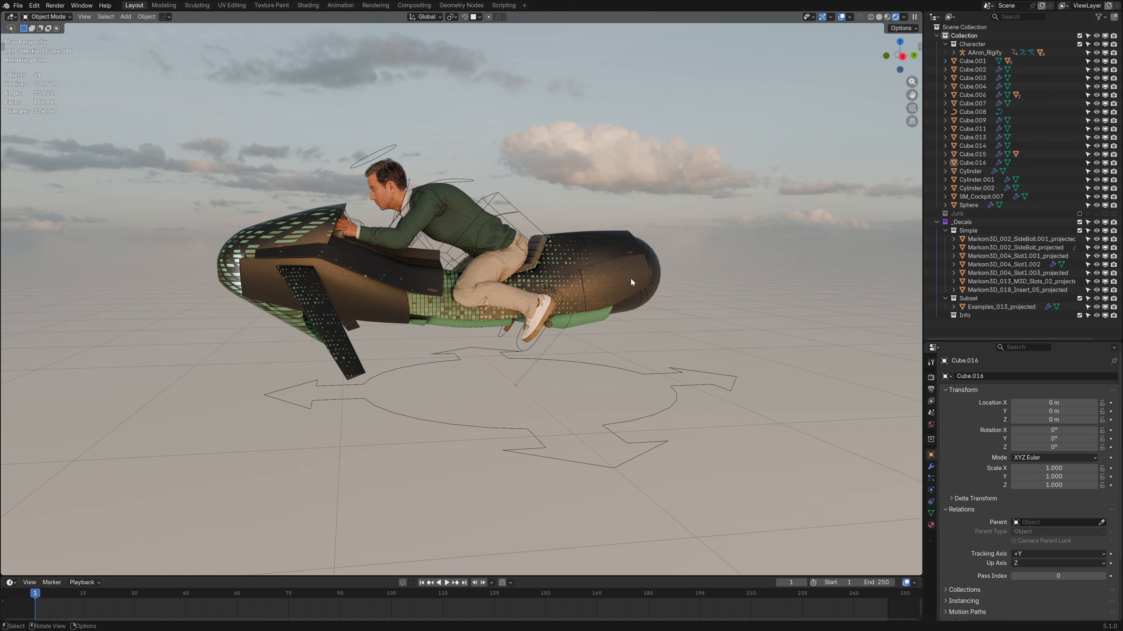
scroll(627, 323, "up", 5)
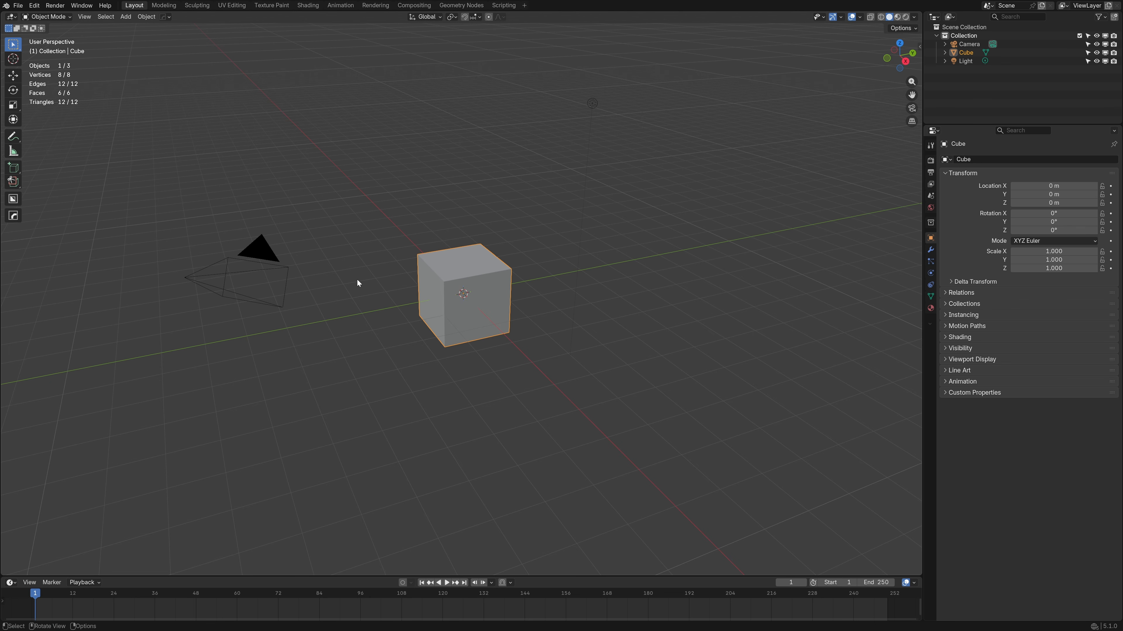
Delete the default cube and light from the new scene.
key("Delete")
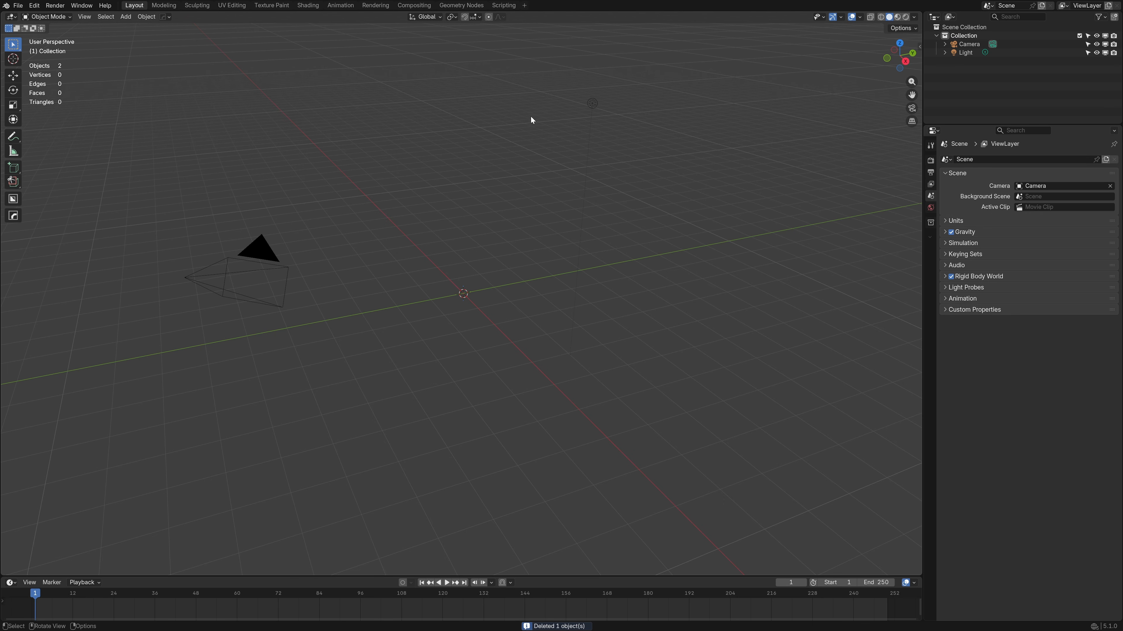
left_click(593, 103)
key("Delete")
Add a text object at the origin in the top orthographic view.
key("KP_7")
key("shift+a")
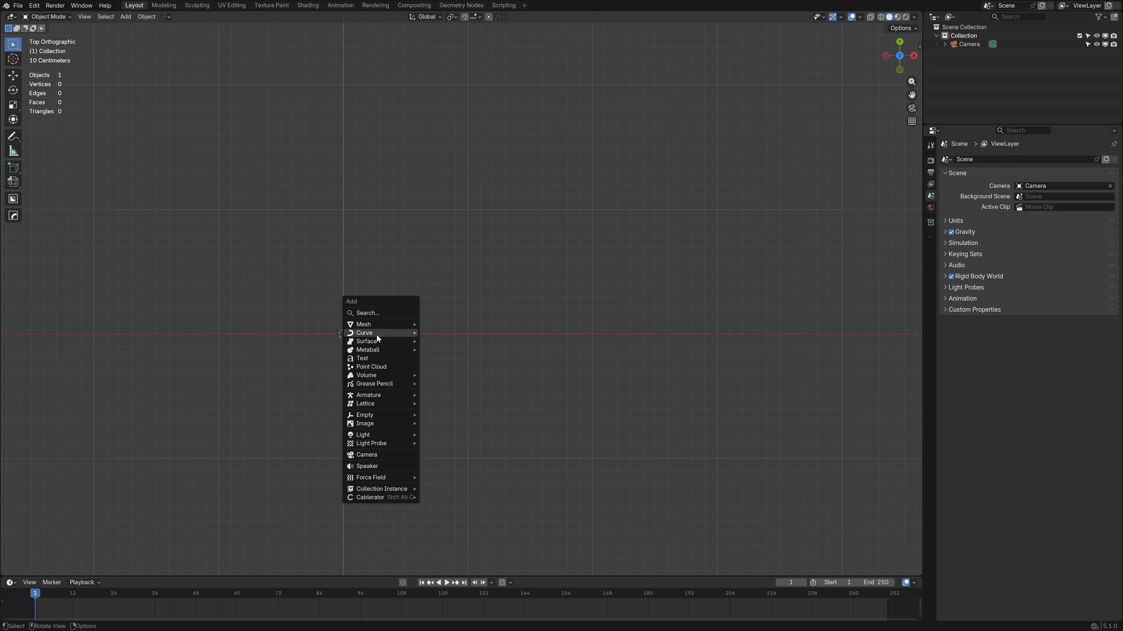
left_click(373, 359)
Load Audiowide Regular from the Windows Fonts folder as the text object's regular font.
left_click(931, 286)
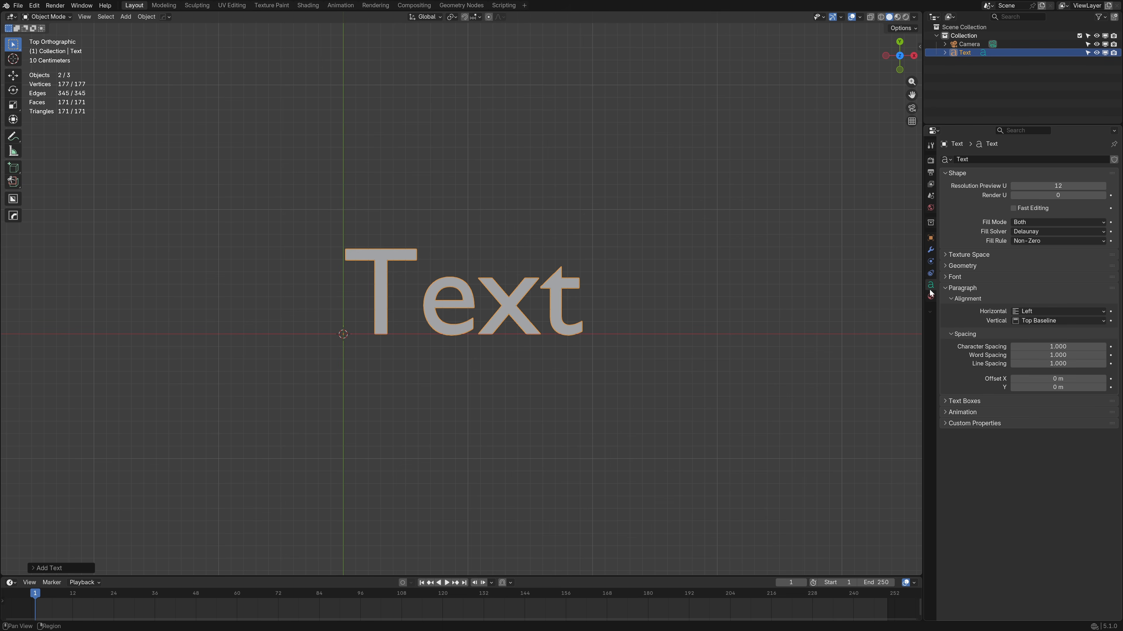
left_click(955, 276)
left_click(1102, 290)
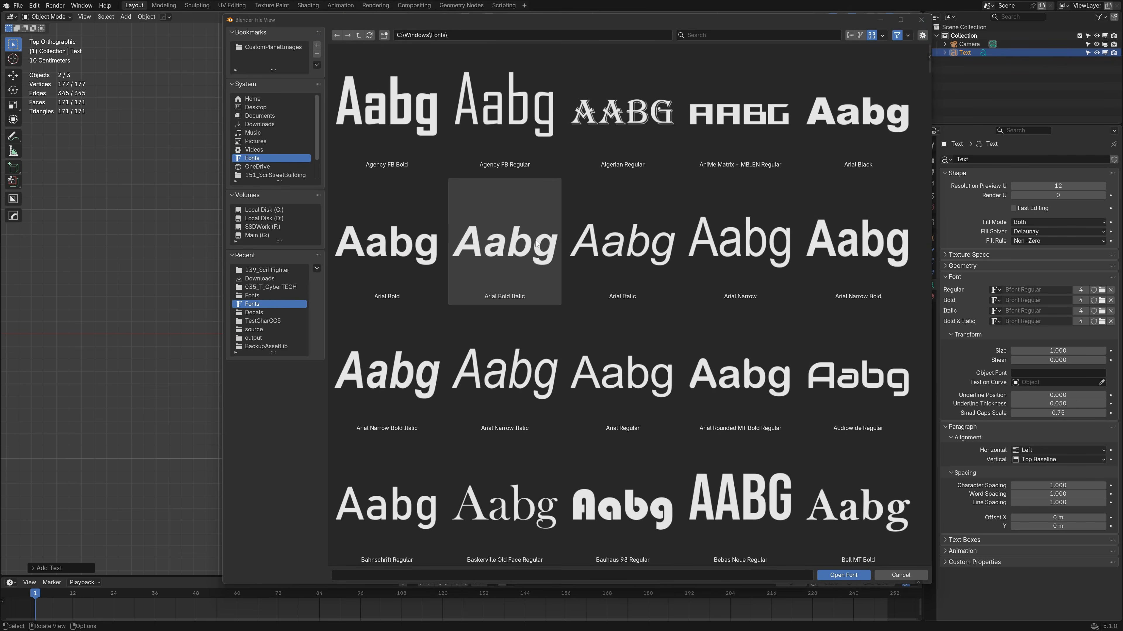
scroll(574, 262, "down", 5)
scroll(658, 363, "up", 1)
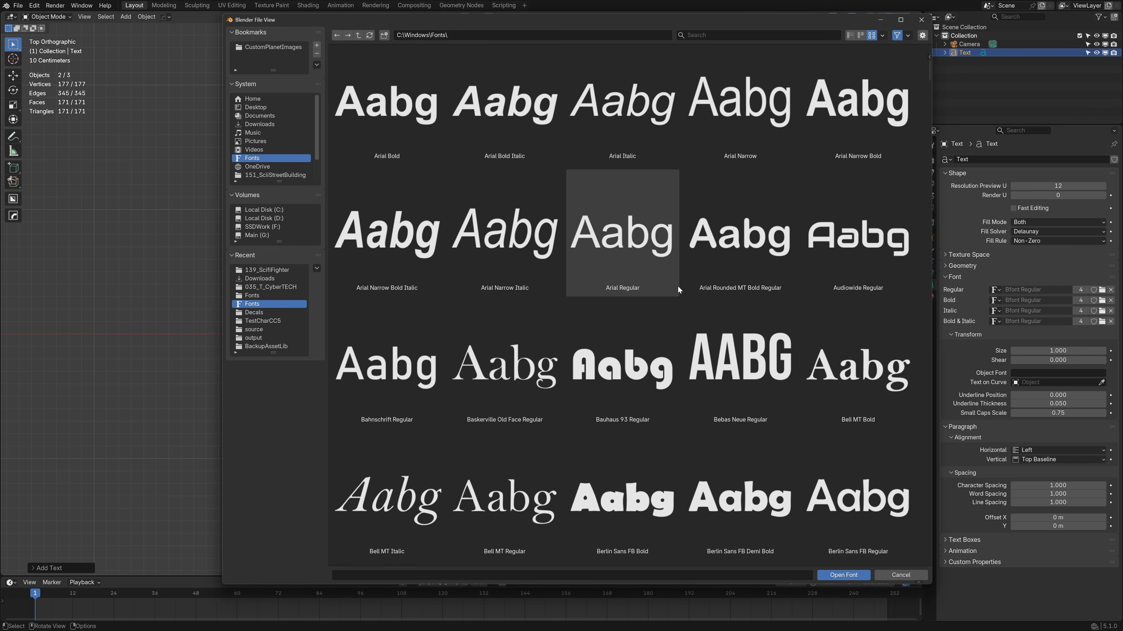
double_click(877, 247)
Replace the text object's default wording with "rubyROAD".
scroll(606, 361, "up", 3)
key("Tab")
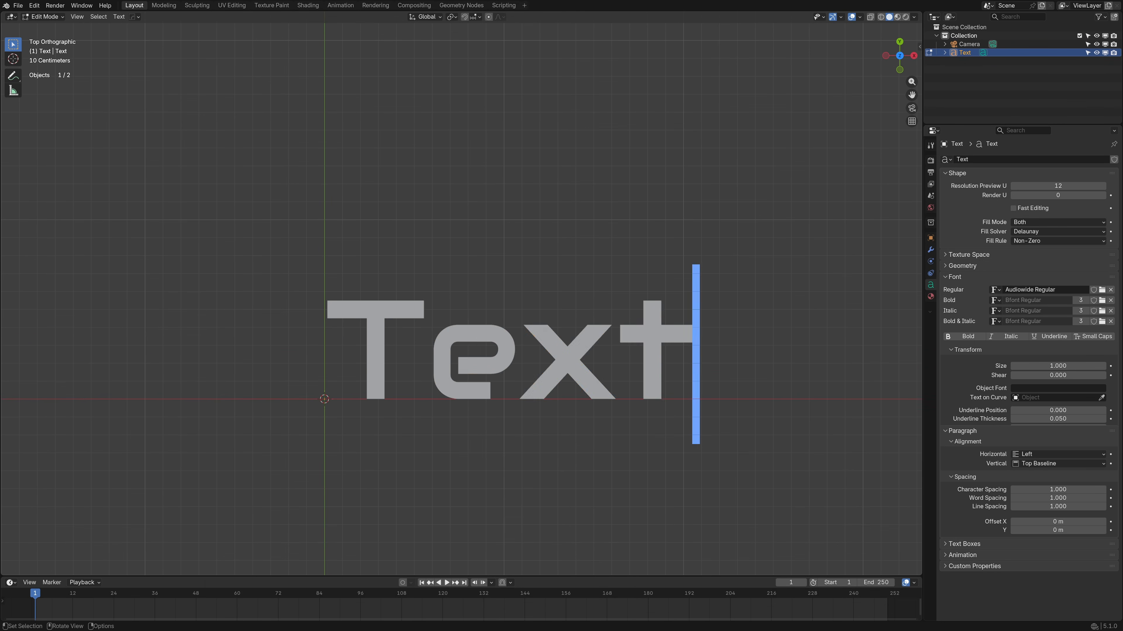
key("BackSpace")
key("BackSpace")
key("BackSpace")
key("BackSpace")
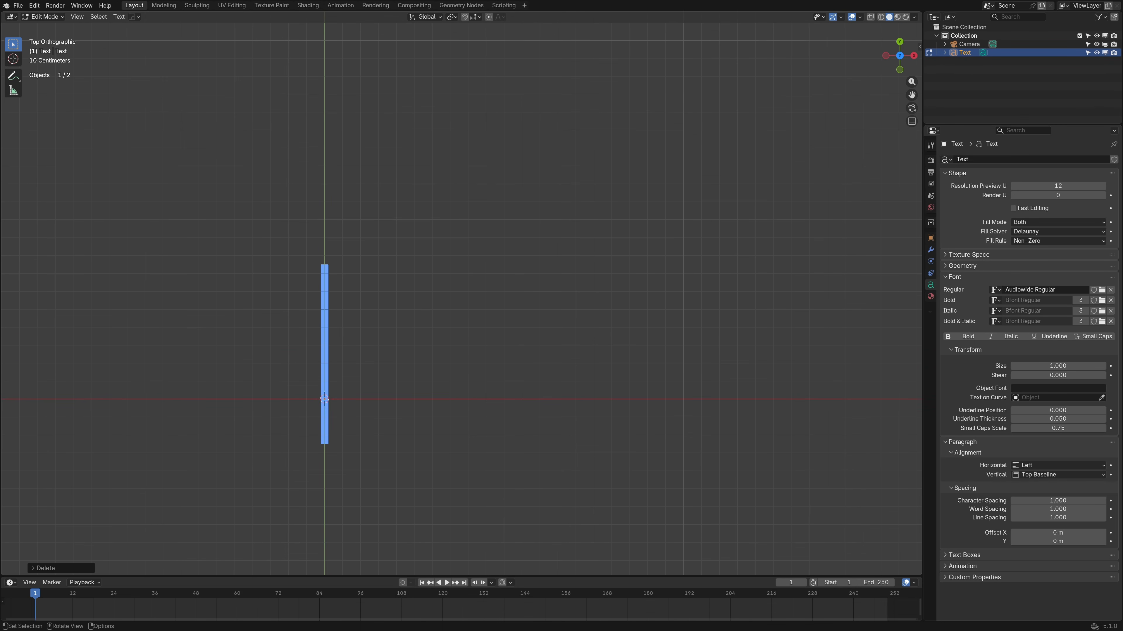
type("rubyR")
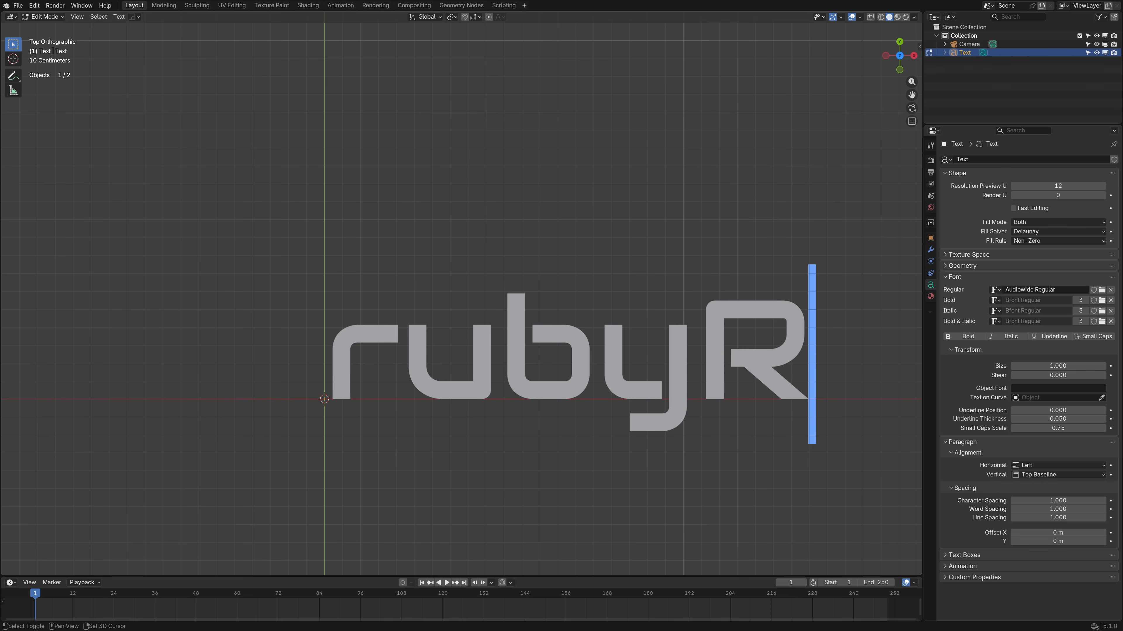
type("OAD")
key("Tab")
scroll(483, 381, "down", 2)
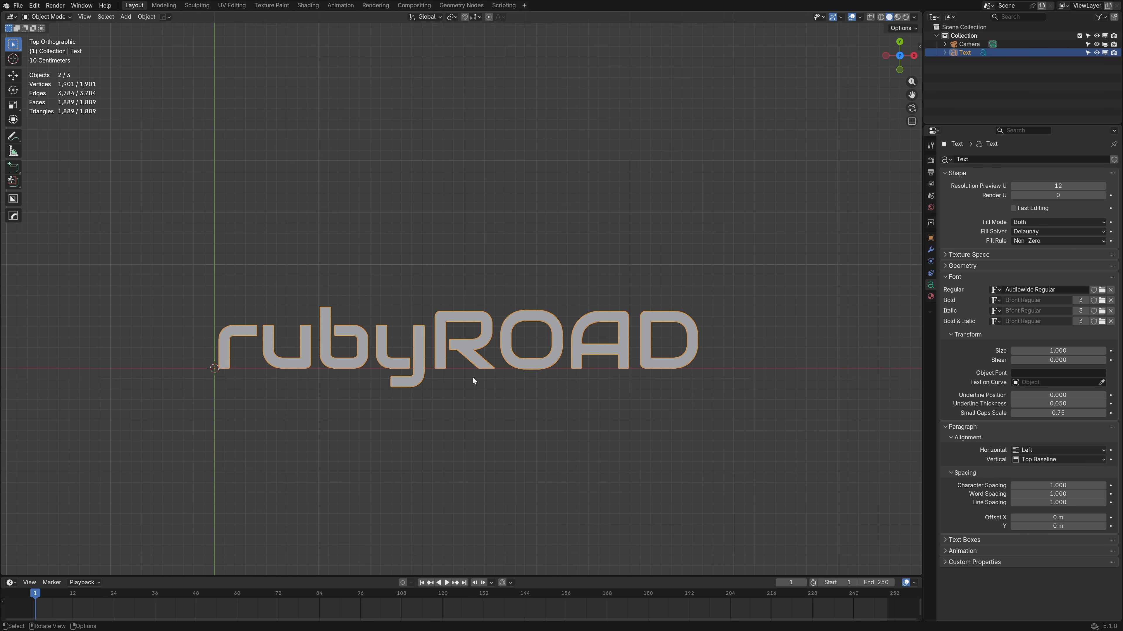
Give the rubyROAD text a new material with a black base color and an IOR of 1.000.
left_click(930, 296)
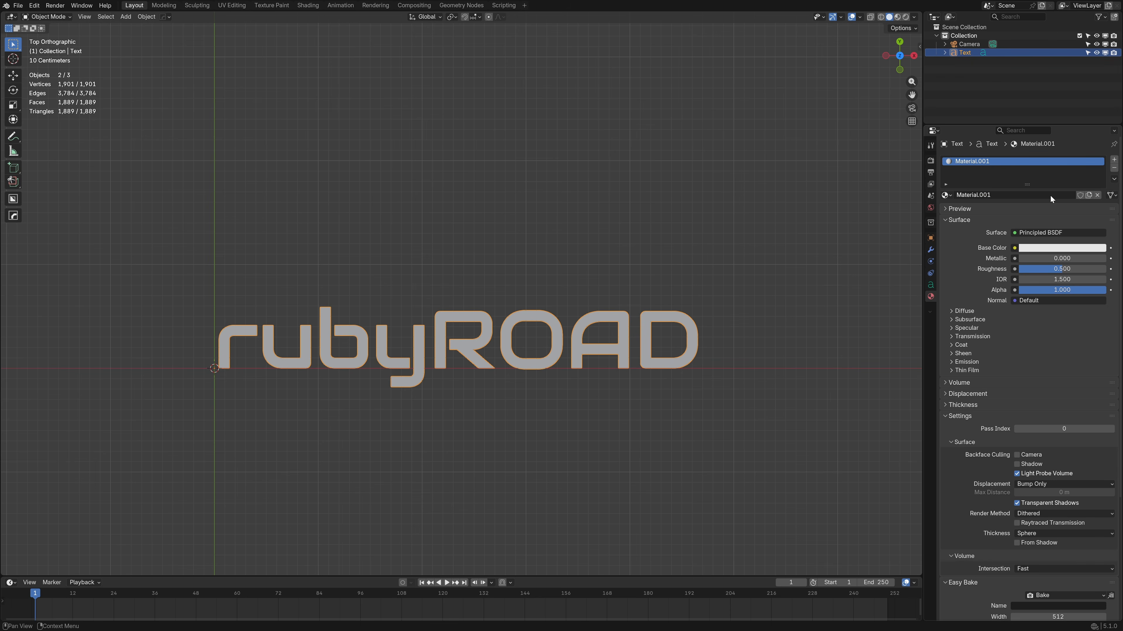
left_click(1050, 196)
left_click(1057, 250)
left_click_drag(1101, 126, 817, 284)
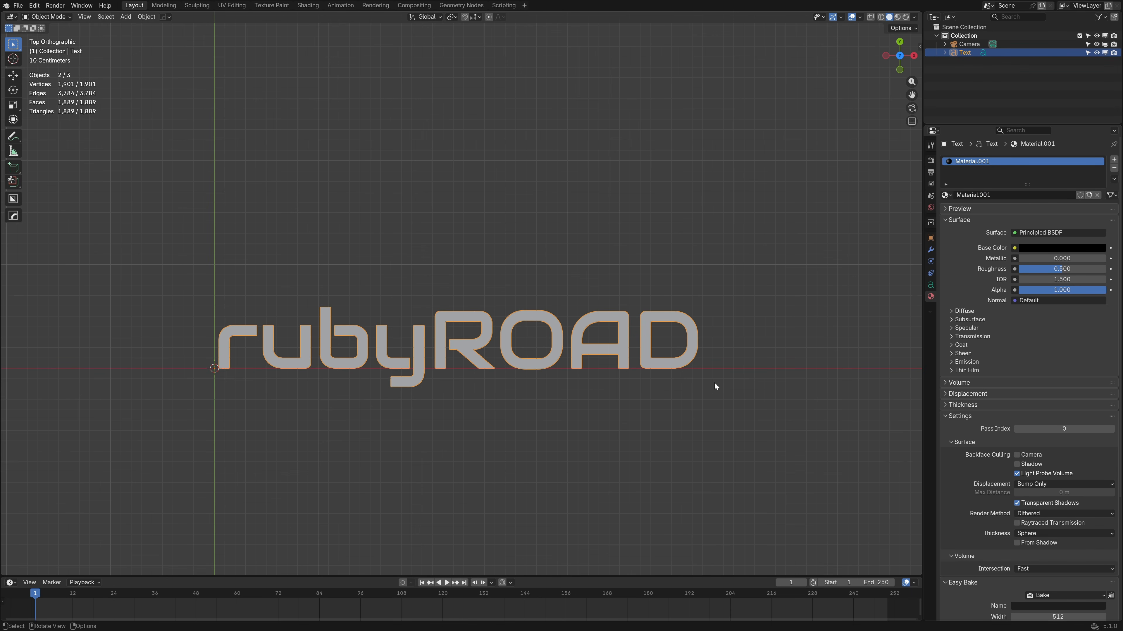
key("BackSpace")
left_click(809, 353)
middle_click_drag(805, 350, 830, 340, "shift")
left_click(430, 377)
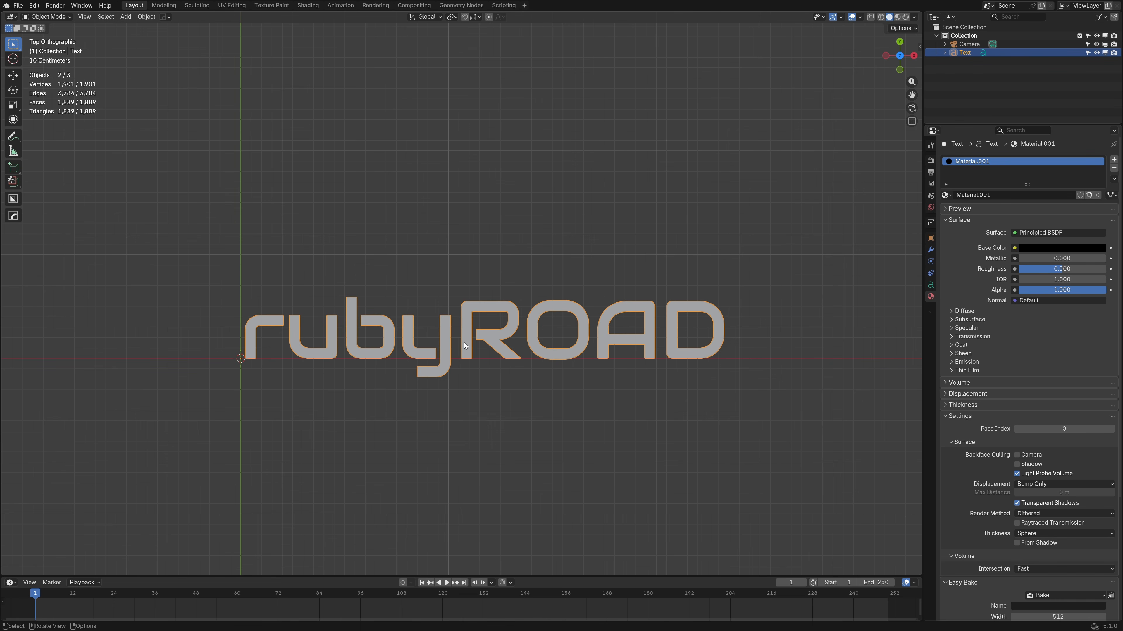
Convert the rubyROAD text object to a mesh.
middle_click_drag(463, 342, 469, 312, "shift")
key("F3")
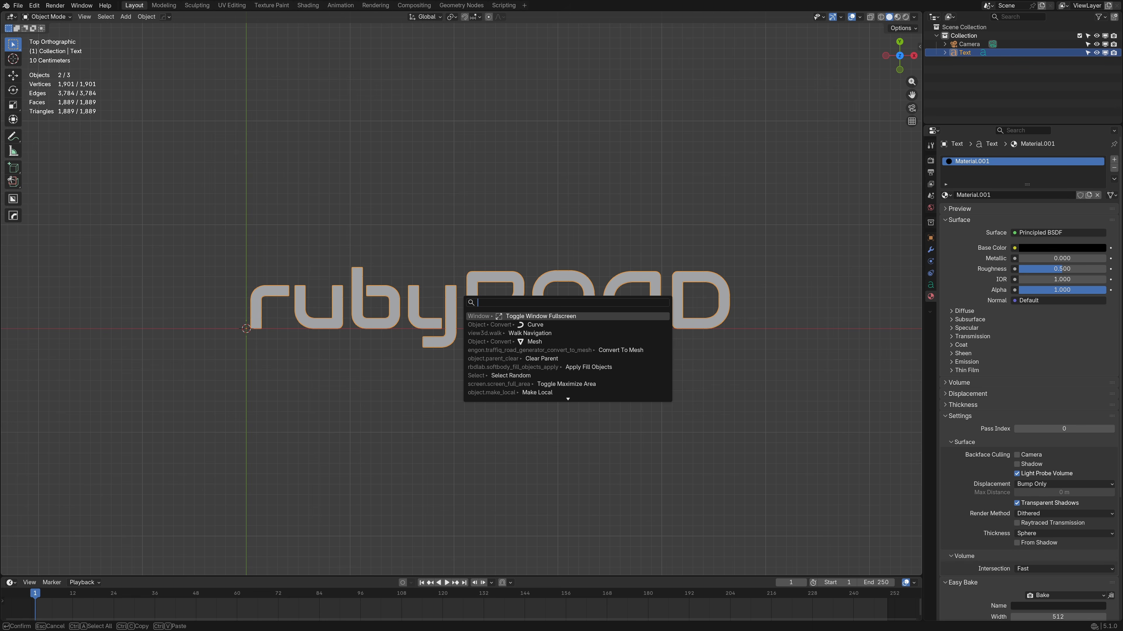
type("mesh")
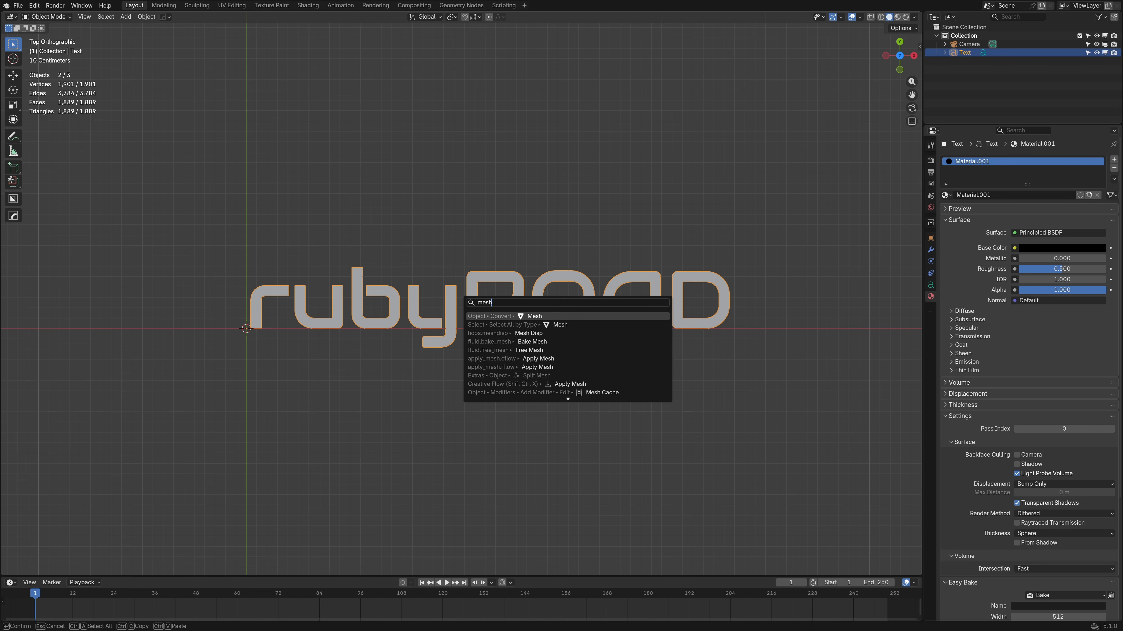
key("Return")
Stretch the end edge of the y's tail along X until it underlines the whole word "ruby".
scroll(424, 367, "up", 2)
key("Tab")
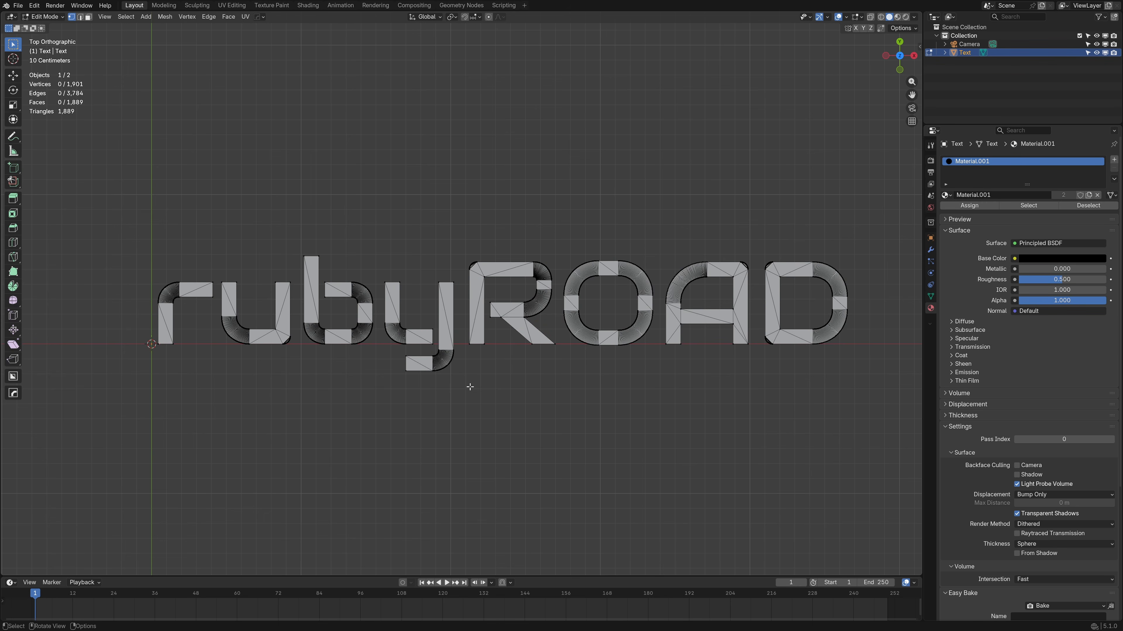
key("2")
left_click(406, 363, "alt")
left_click(406, 363)
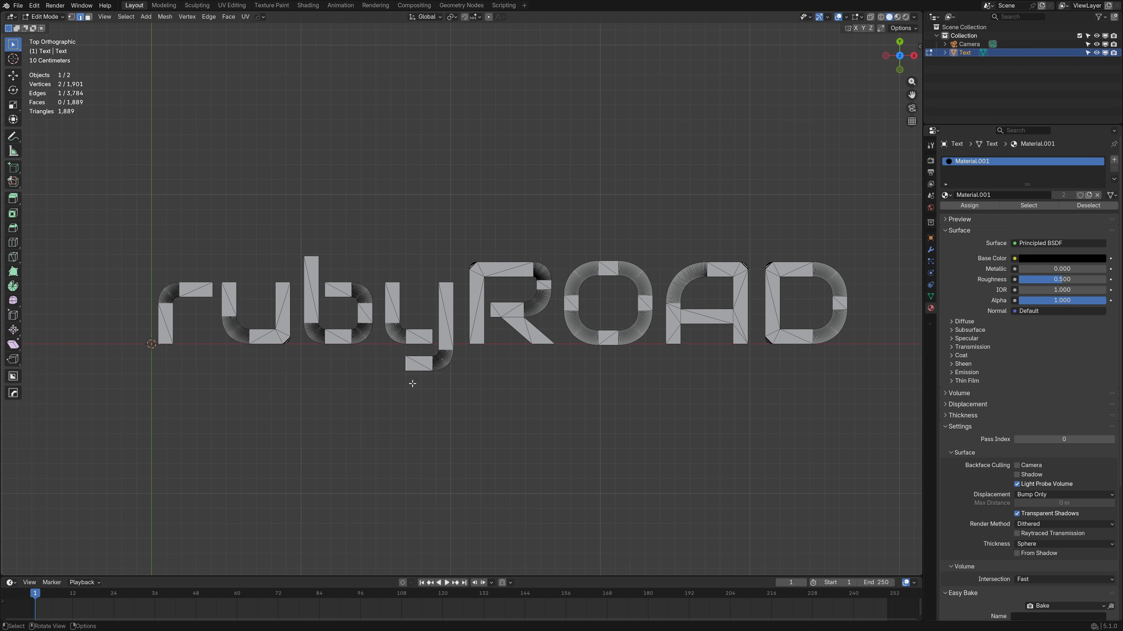
scroll(501, 396, "down", 2)
key("g")
key("x")
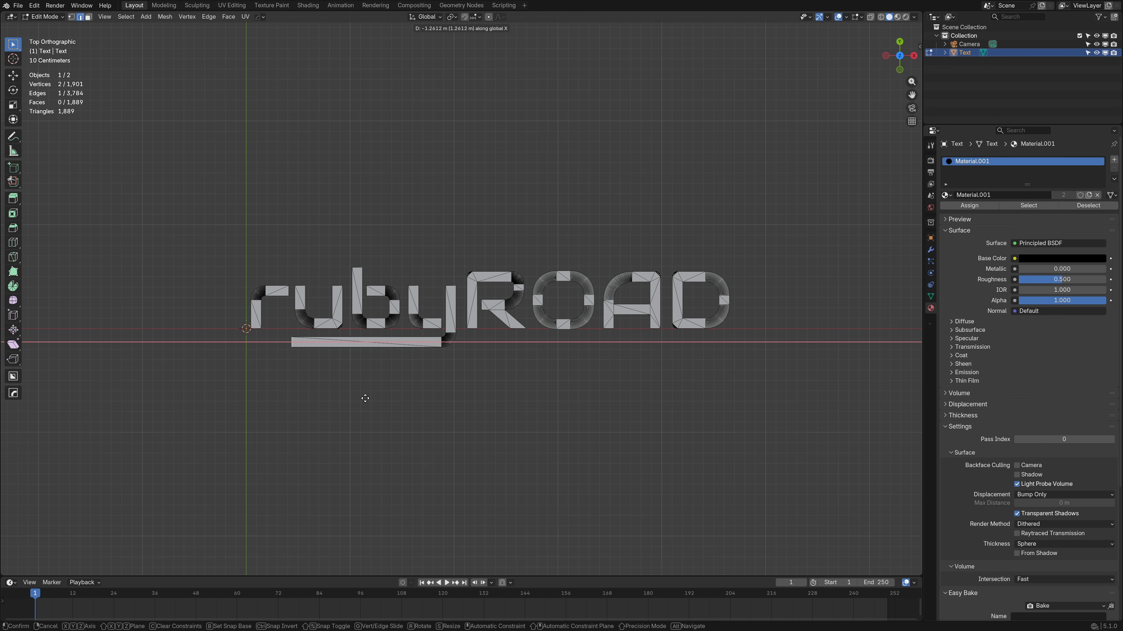
left_click(329, 396)
key("Tab")
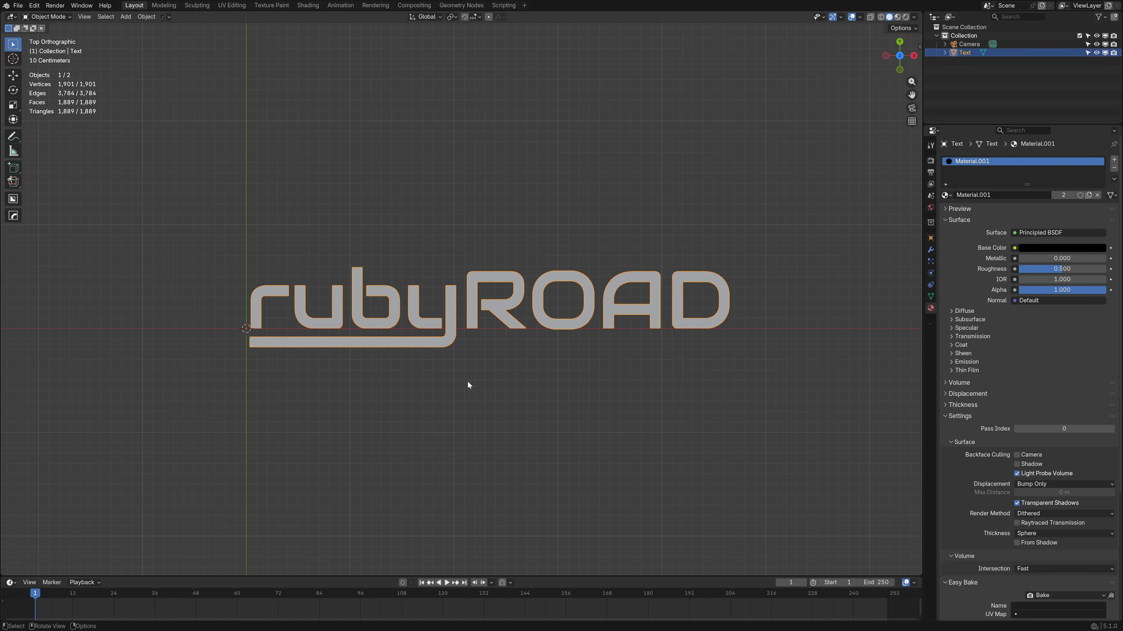
Select the camera, look through it, and clear its rotation and location.
scroll(468, 383, "down", 3)
scroll(546, 403, "up", 3)
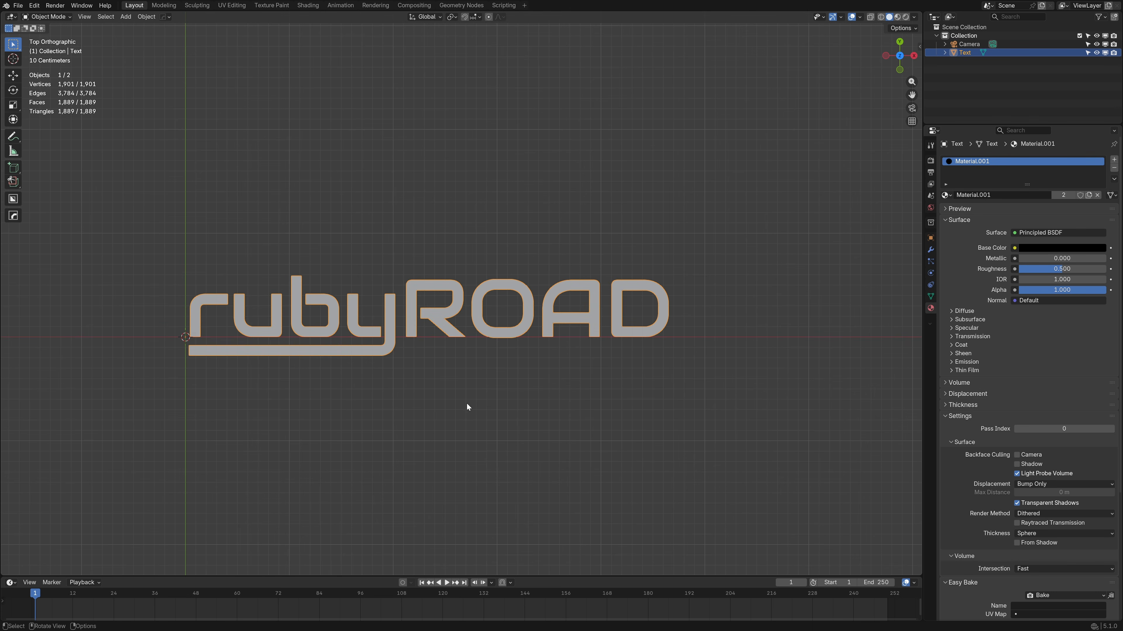
scroll(467, 403, "up", 1)
middle_click_drag(433, 366, 259, 392, "shift")
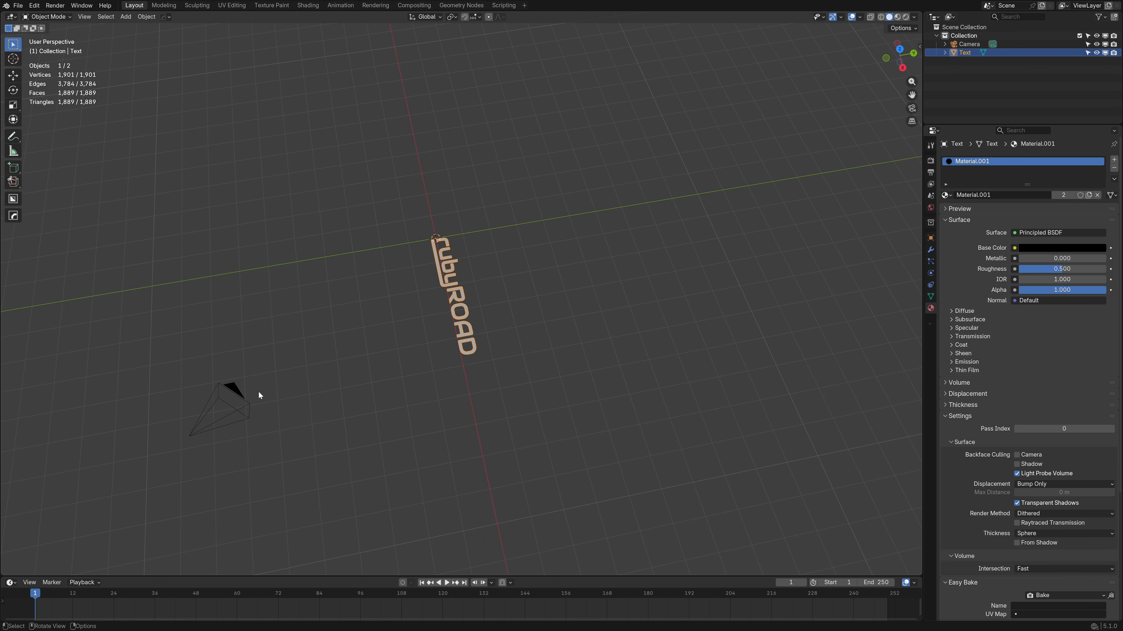
left_click(240, 394)
key("KP_0")
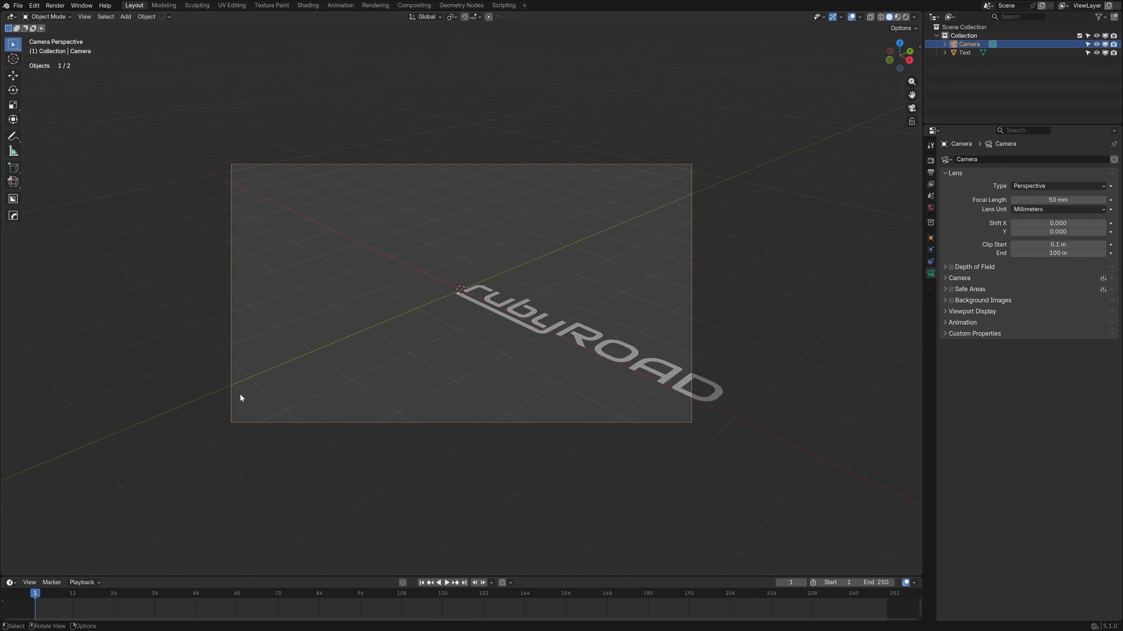
key("alt+r")
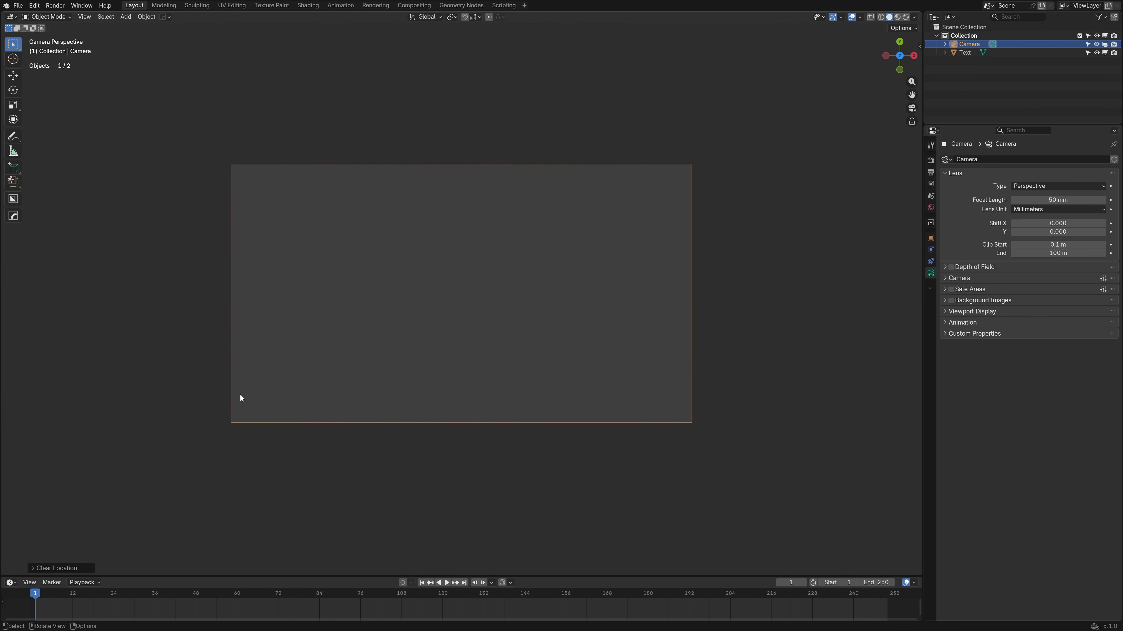
Raise the camera along Z above the text and place it over the middle of the lettering.
scroll(240, 395, "down", 3)
middle_click_drag(495, 438, 411, 378)
scroll(412, 379, "down", 12)
key("g")
key("z")
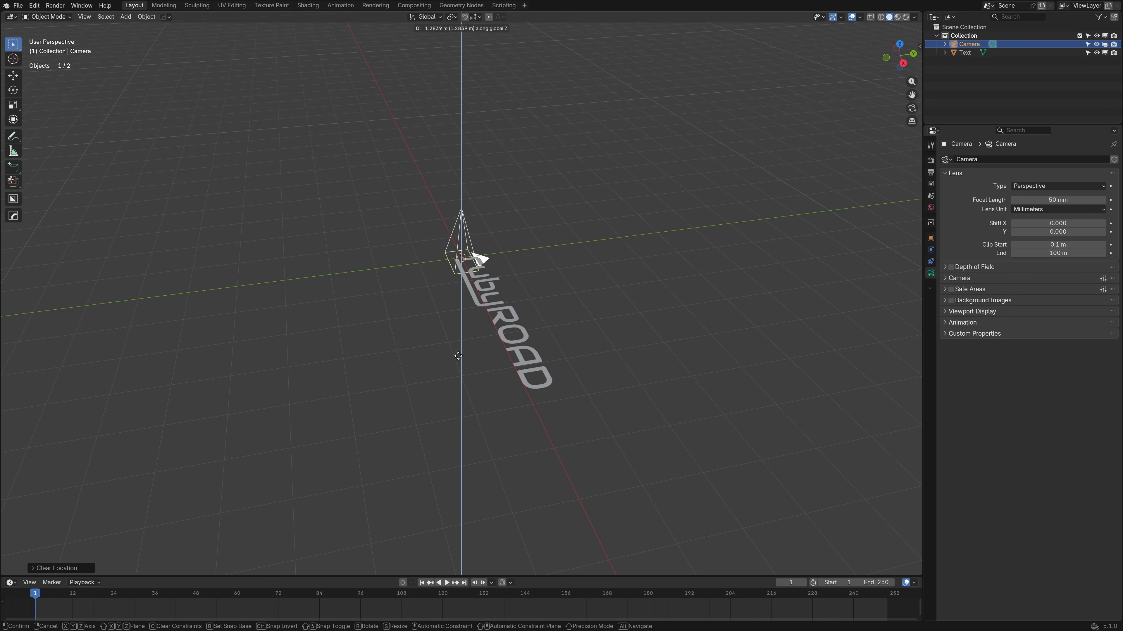
left_click(459, 327)
key("KP_7")
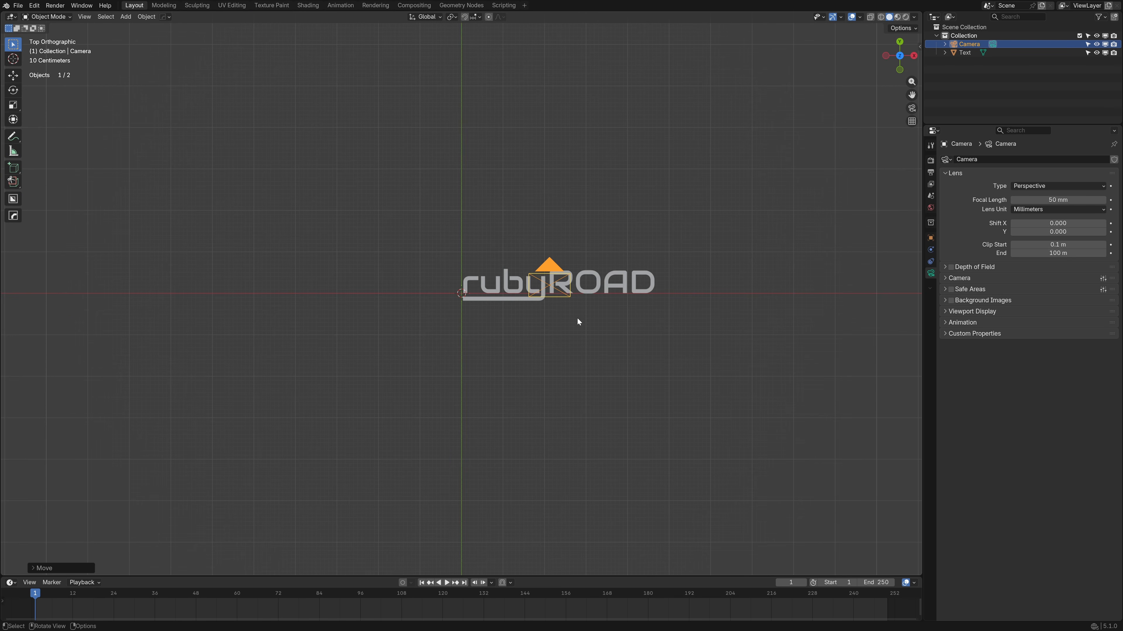
key("KP_0")
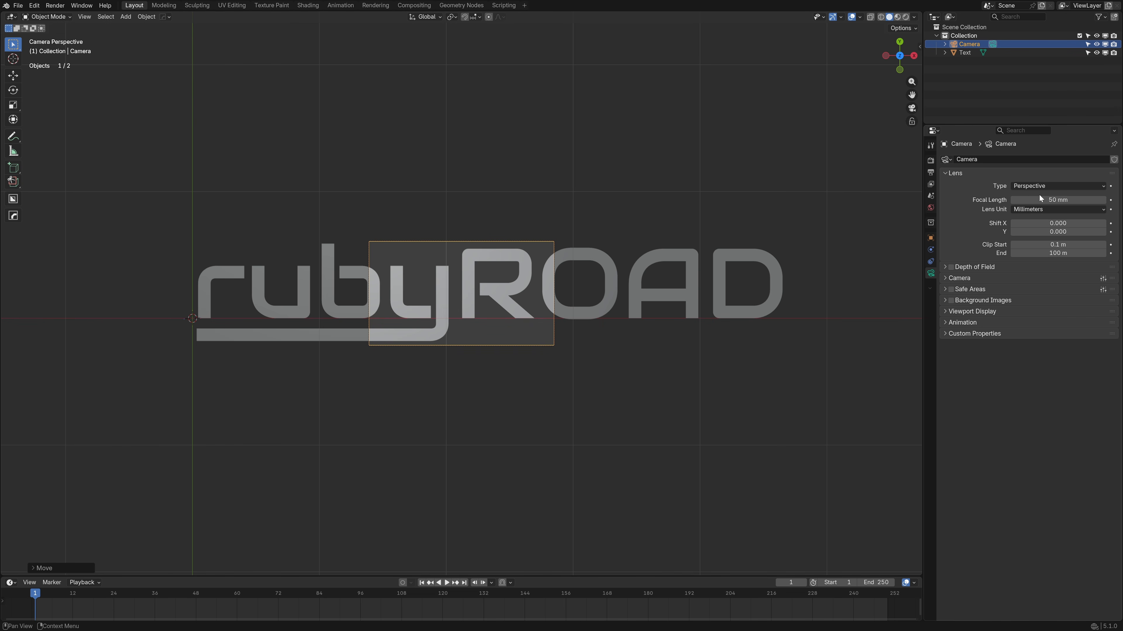
Switch the camera to Orthographic and adjust its position and orthographic scale to frame the lettering's width closely.
left_click(1046, 186)
left_click(1050, 206)
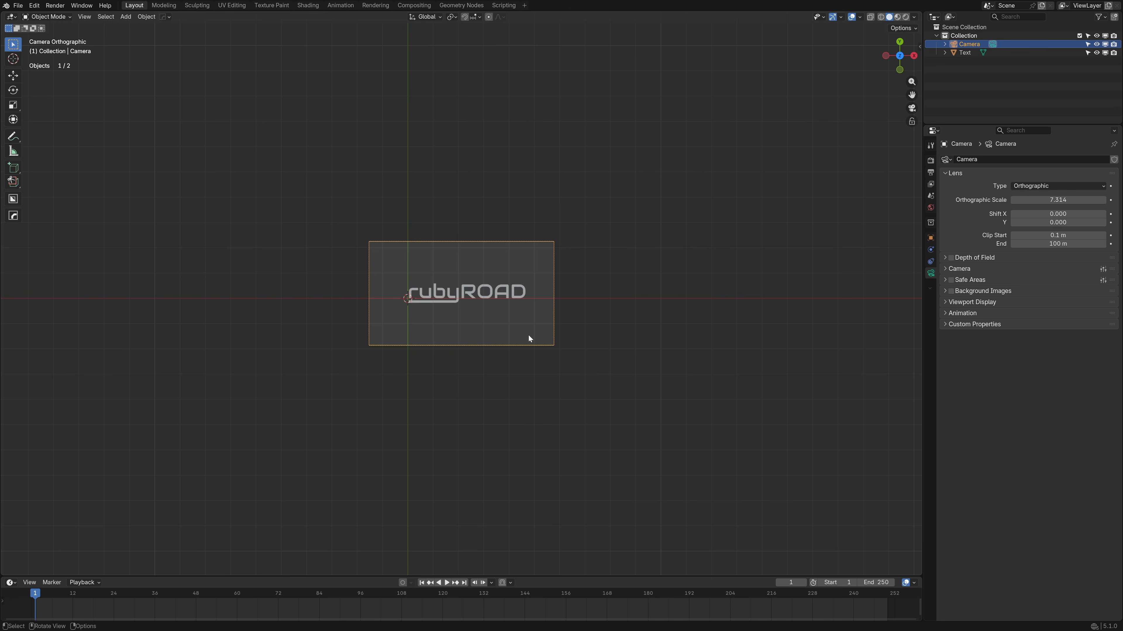
scroll(529, 335, "up", 5)
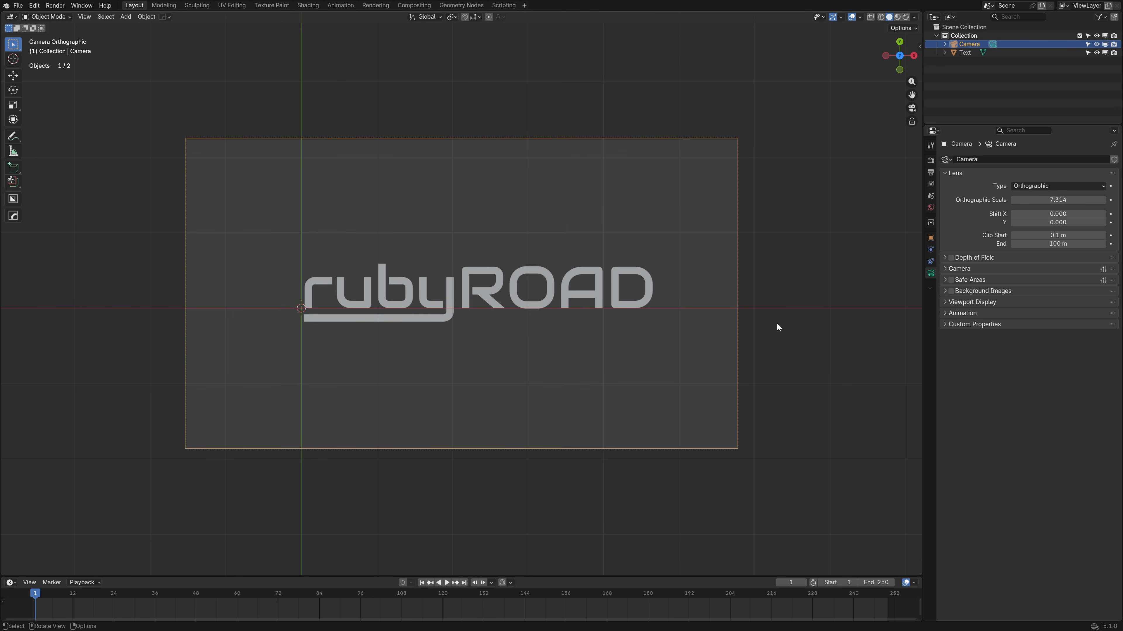
key("g")
left_click(524, 358)
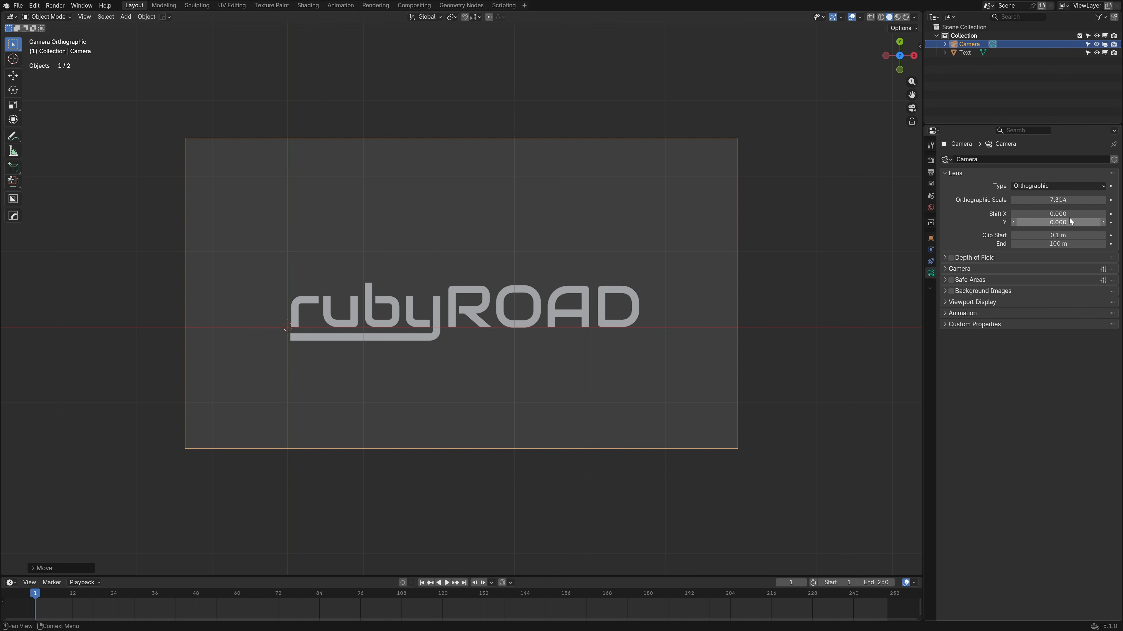
left_click_drag(1060, 200, 1038, 179)
Set the output resolution to 1920 × 365 px and shift the camera along Y to fit the underline in frame.
left_click(932, 161)
left_click(931, 172)
key("g")
key("y")
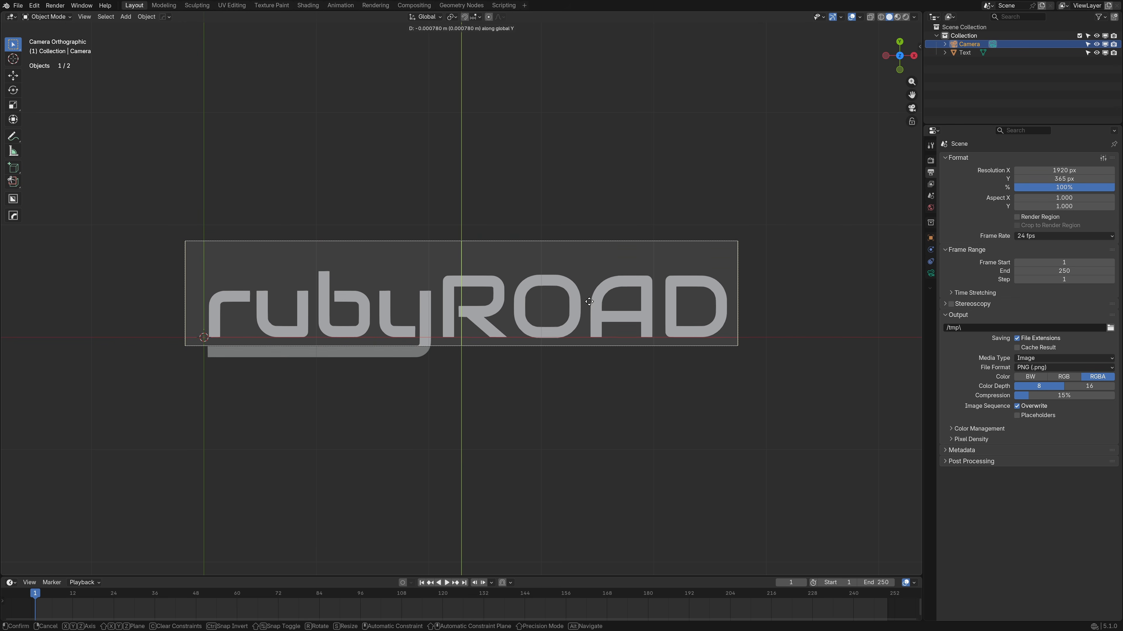
left_click(567, 520)
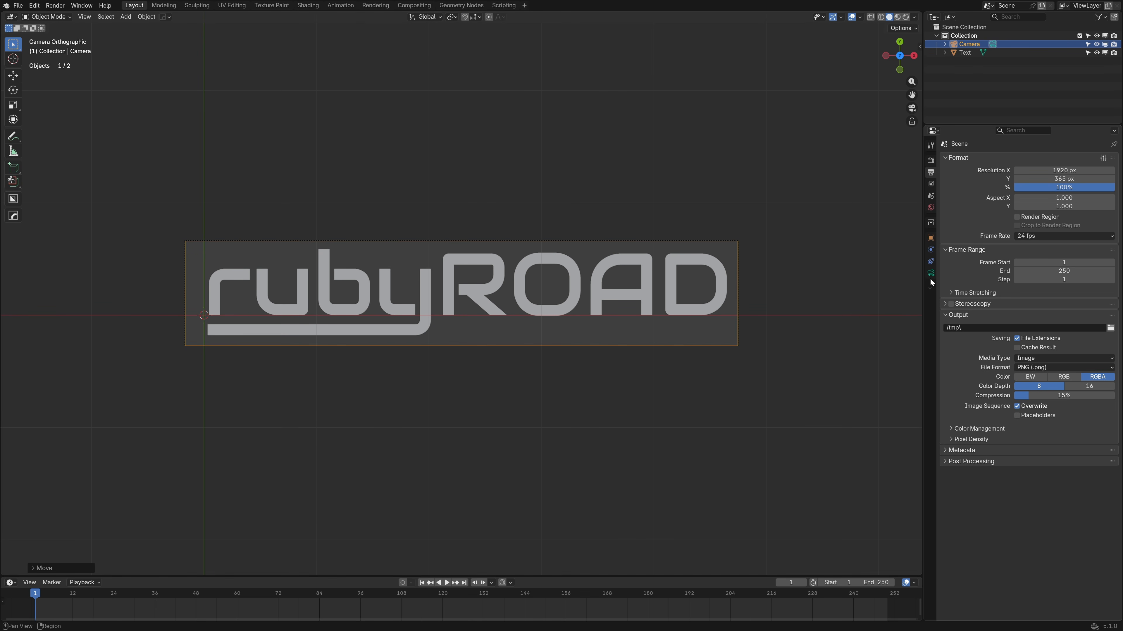
Enable a transparent film background in the render settings and render the text image.
left_click(931, 161)
left_click(945, 365)
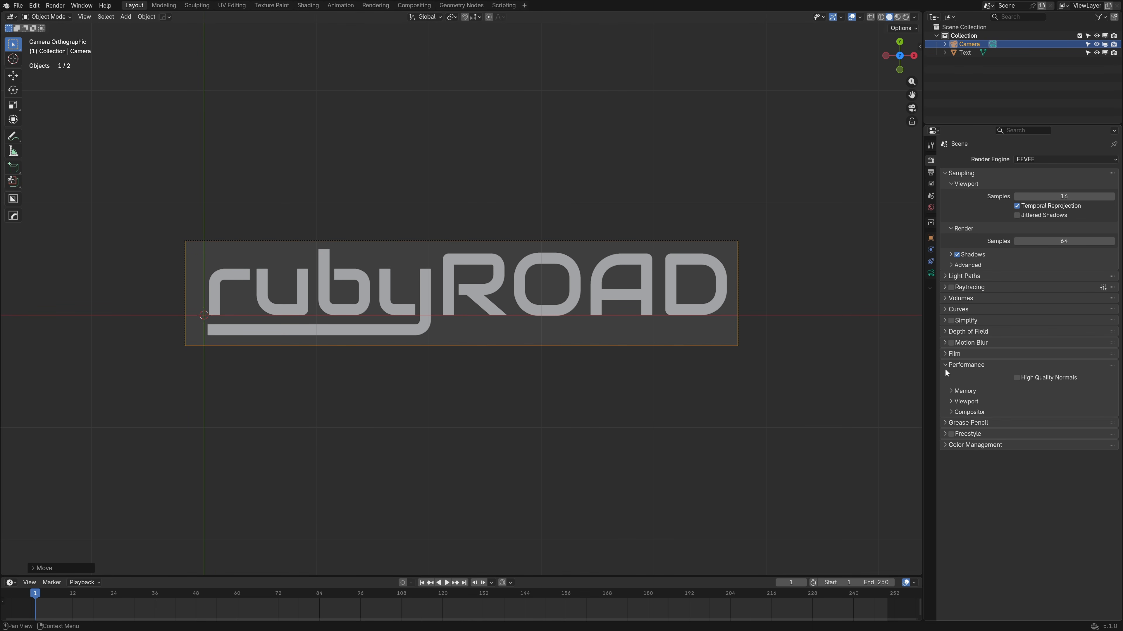
left_click(947, 365)
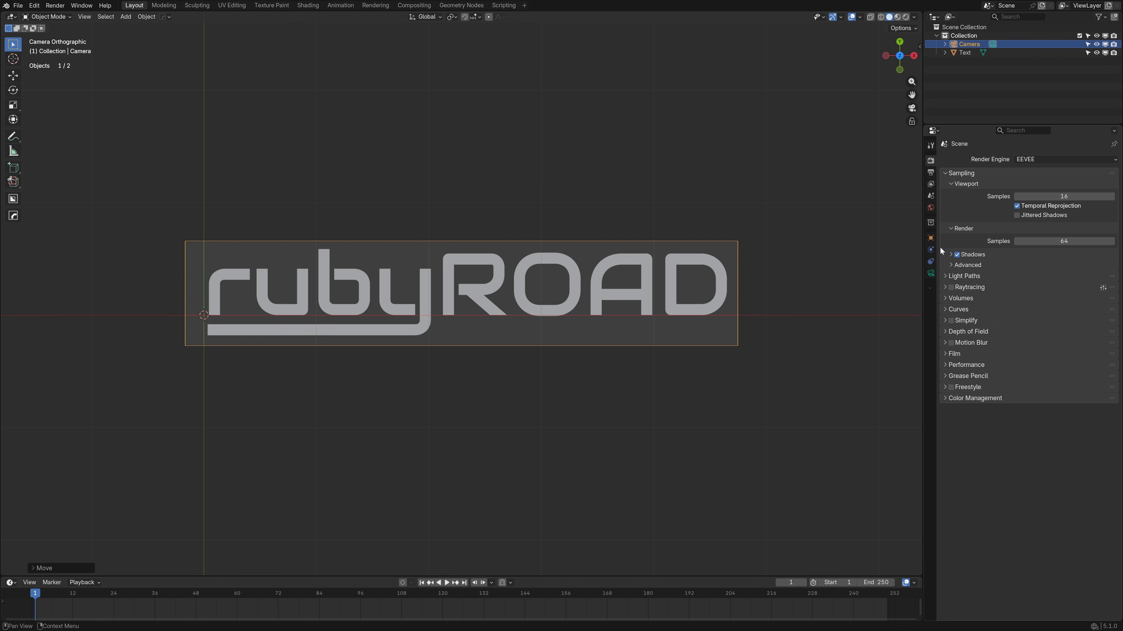
left_click(930, 173)
left_click(930, 161)
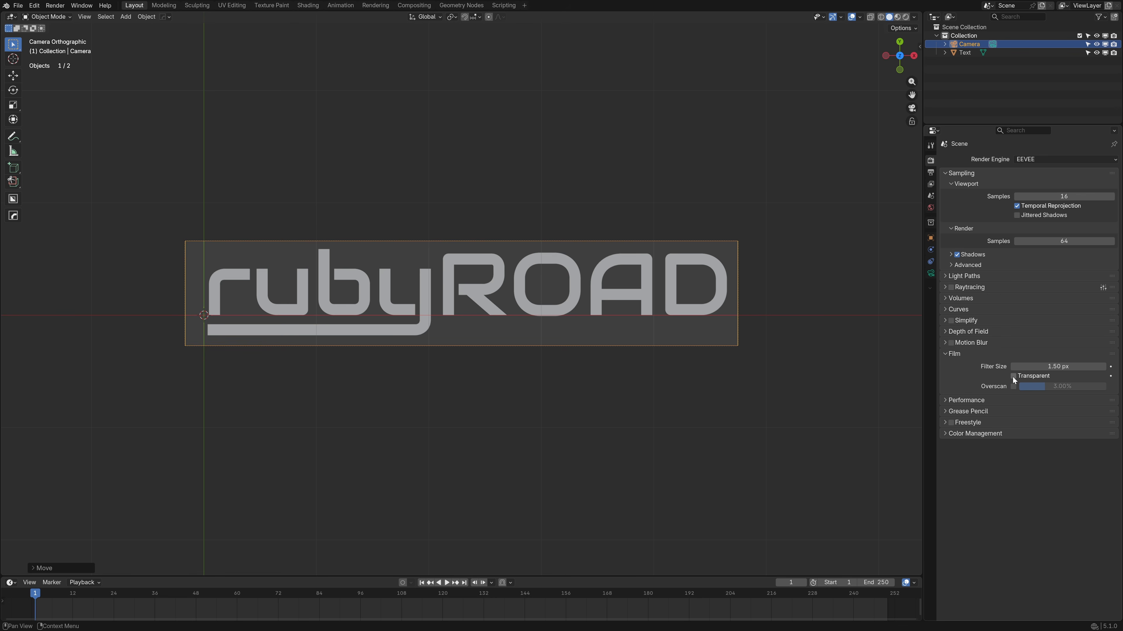
key("F12")
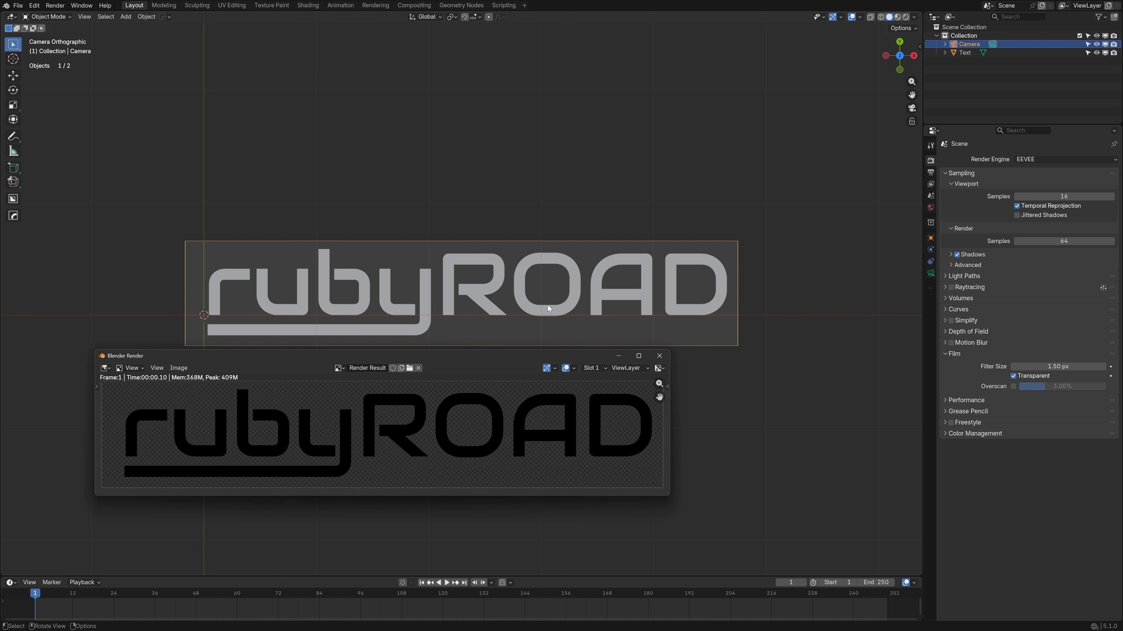
Save the rendered image as T_rubyRoad in the 139_ScifiFighter folder in PNG format.
left_click_drag(482, 363, 566, 267)
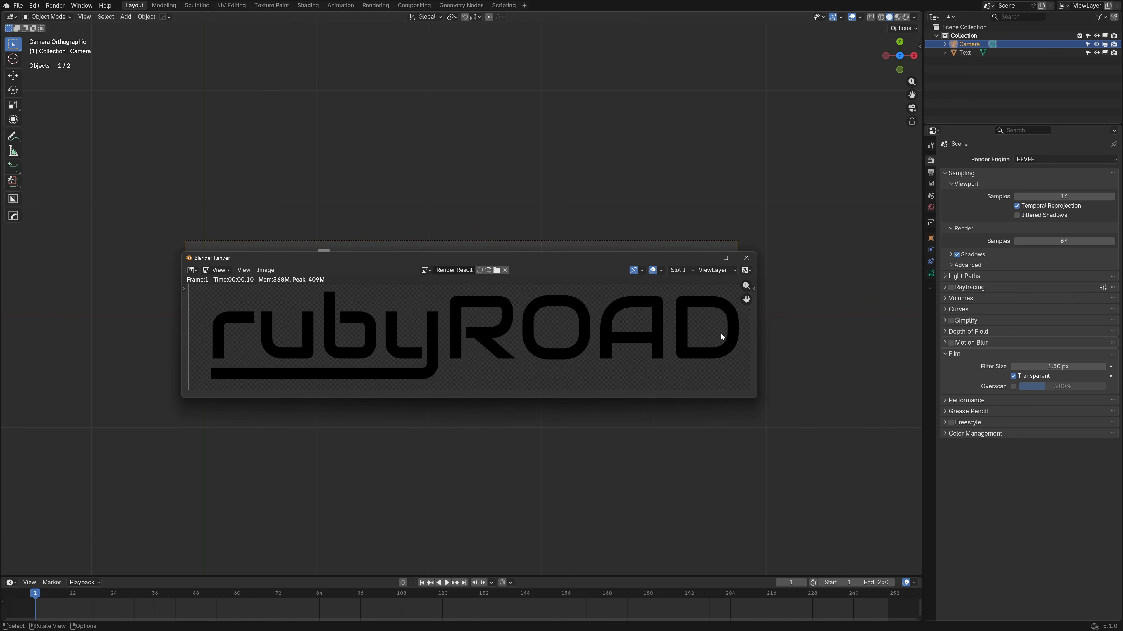
left_click(266, 270)
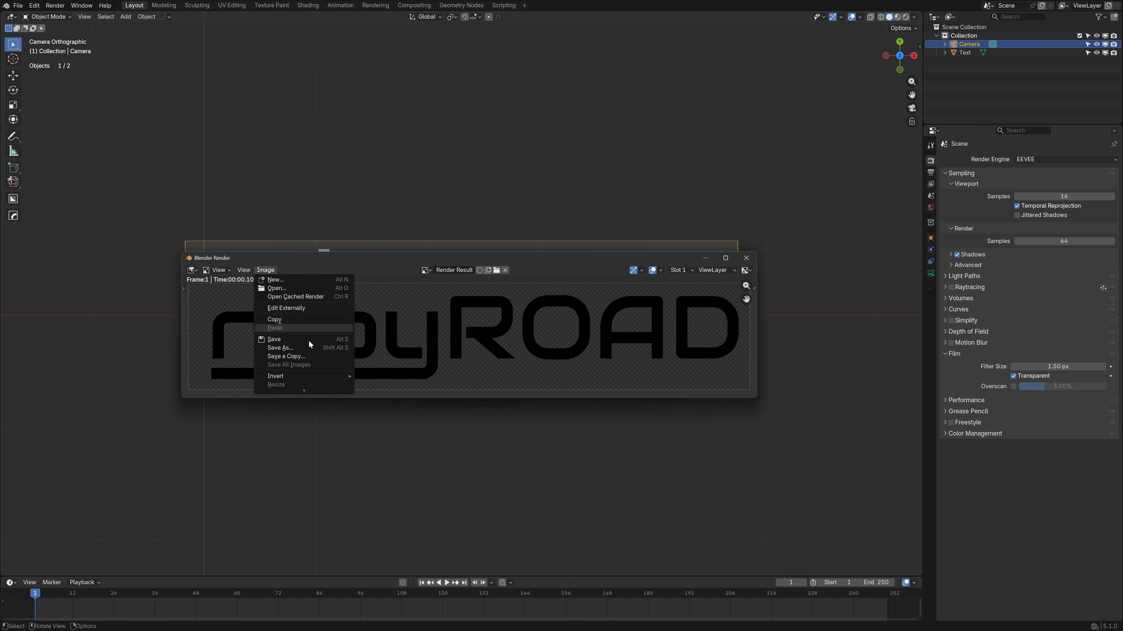
left_click(308, 350)
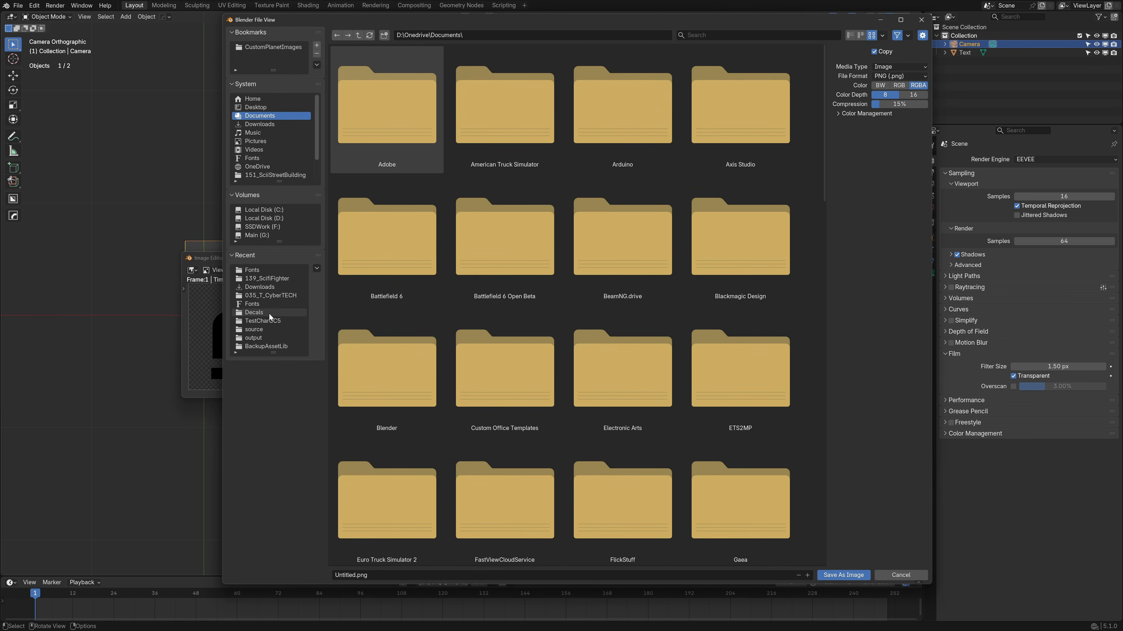
left_click(267, 279)
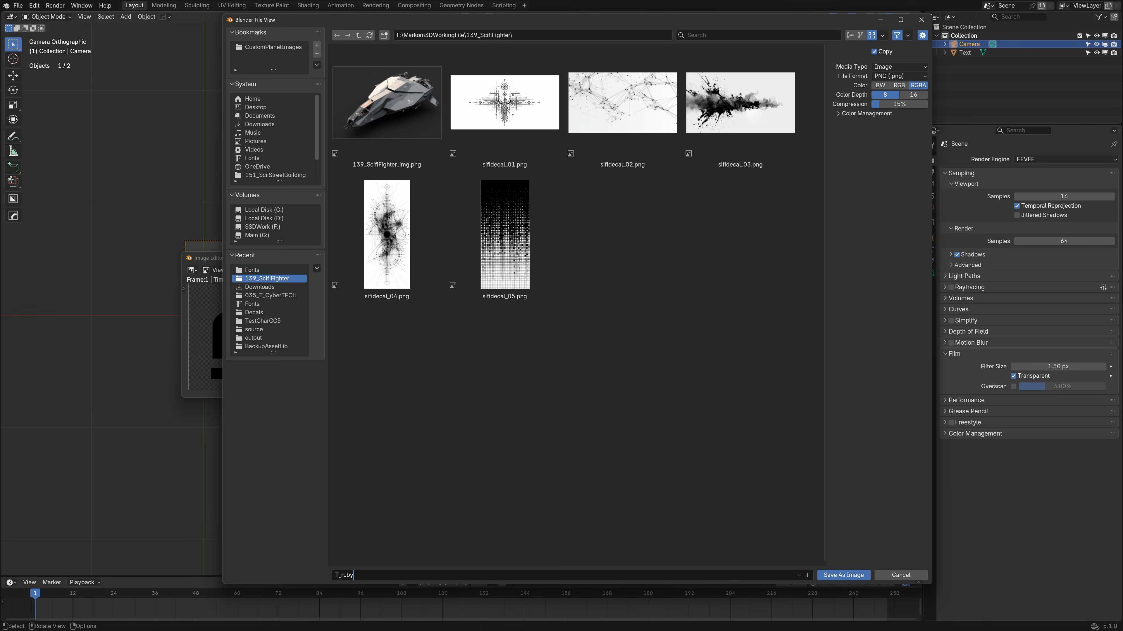
type("T_rubyRoad")
key("Return")
left_click(844, 576)
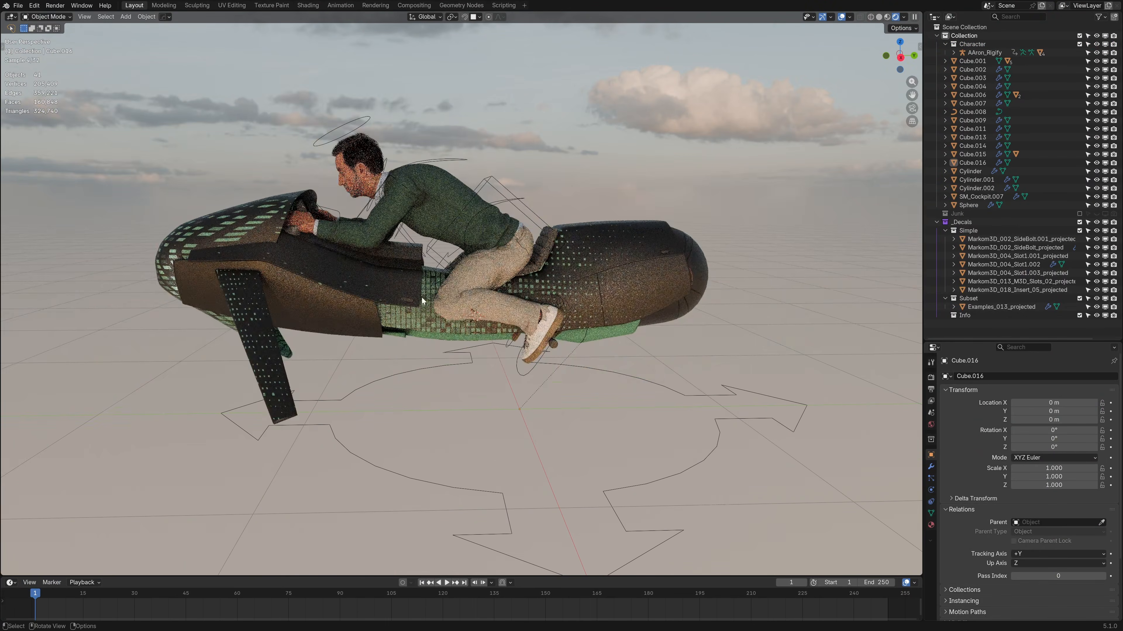
Import T_rubyRoad.png from the 139_ScifiFighter folder as an image mesh plane.
middle_click_drag(422, 298, 437, 313)
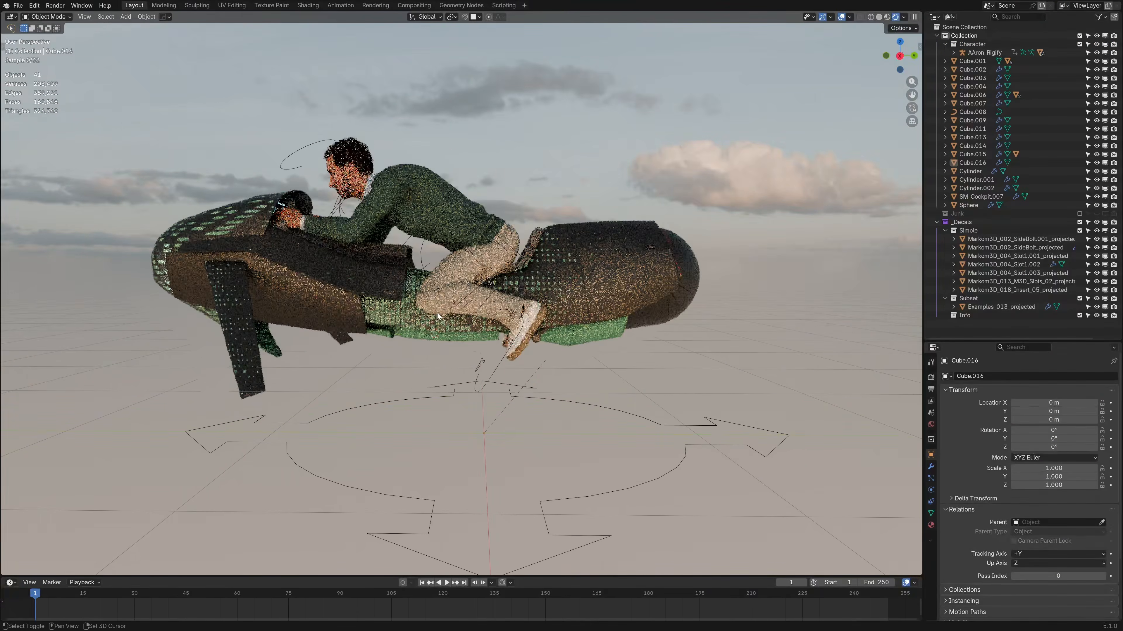
key("shift+a")
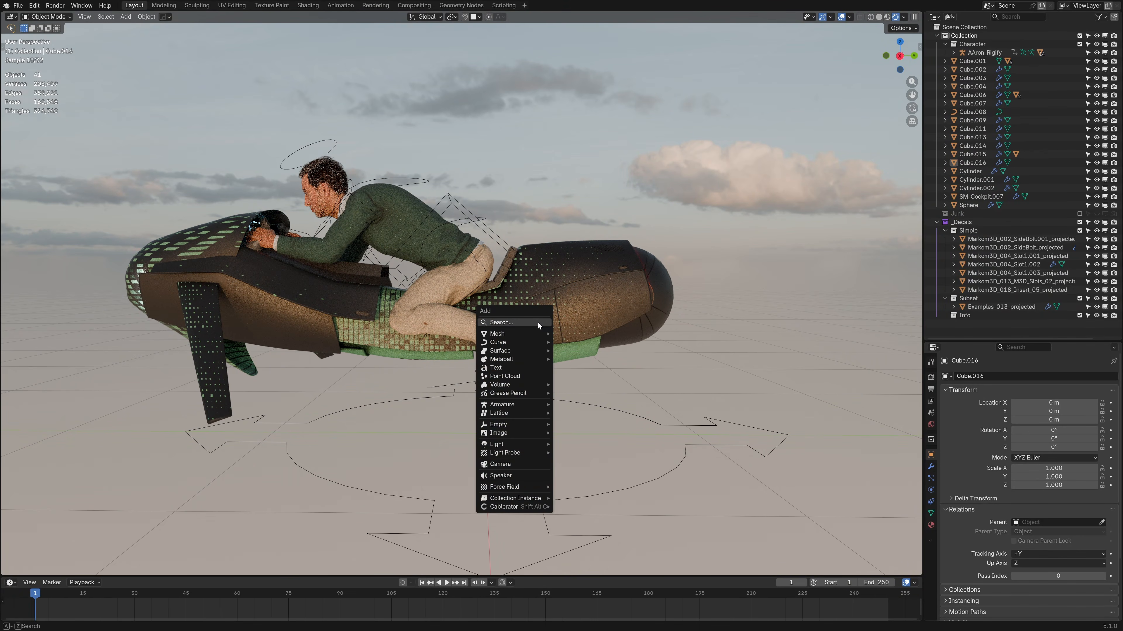
mouse_move(537, 337)
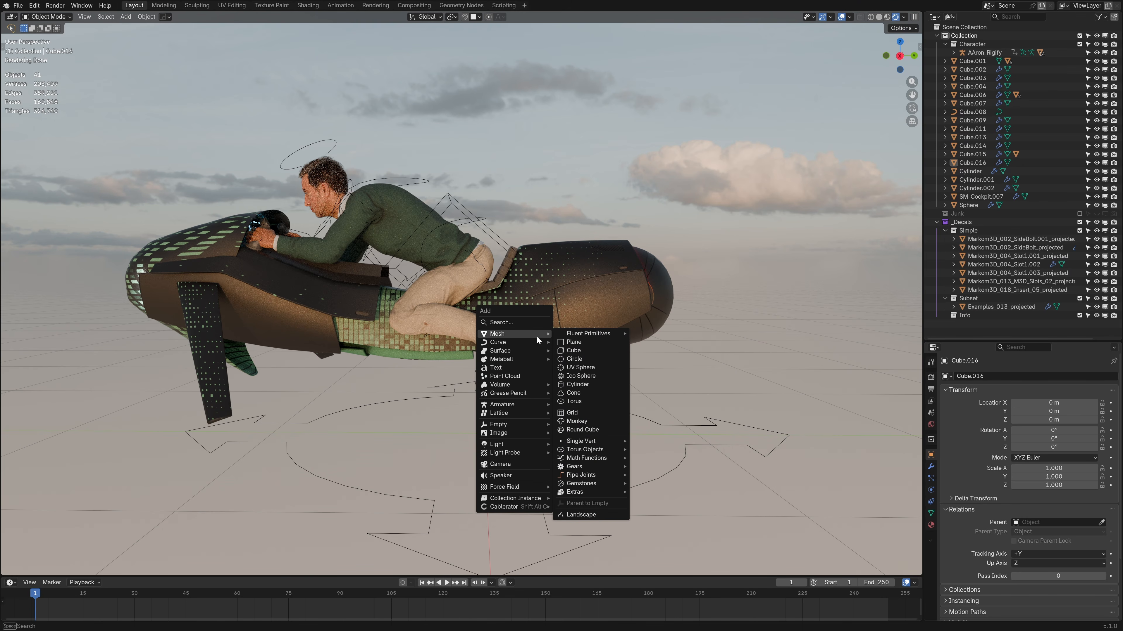
mouse_move(518, 437)
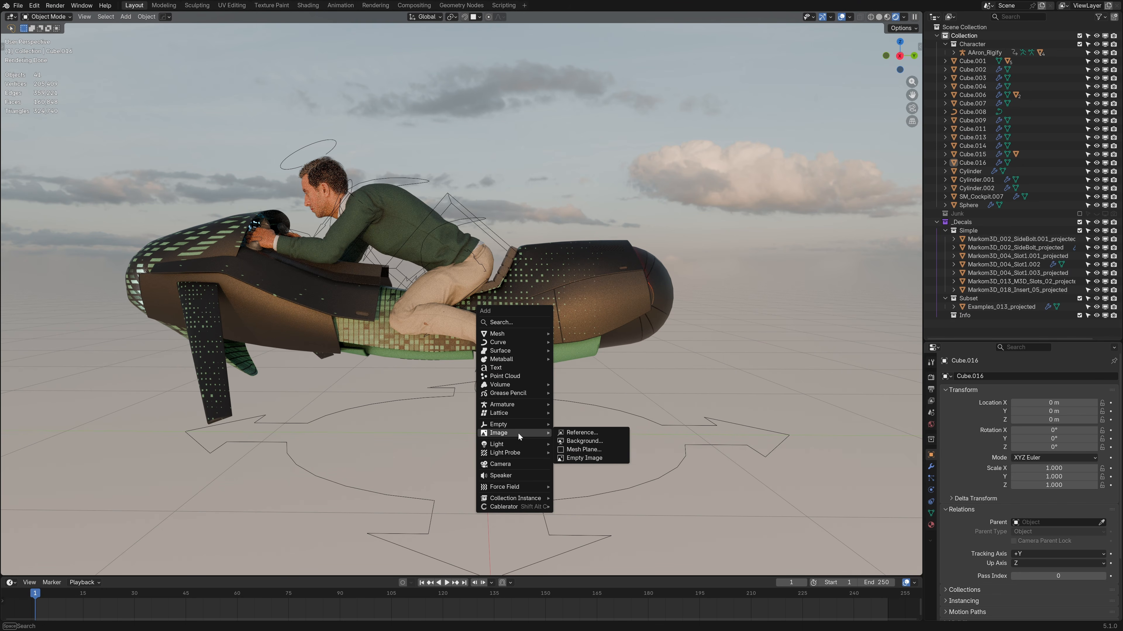
left_click(608, 450)
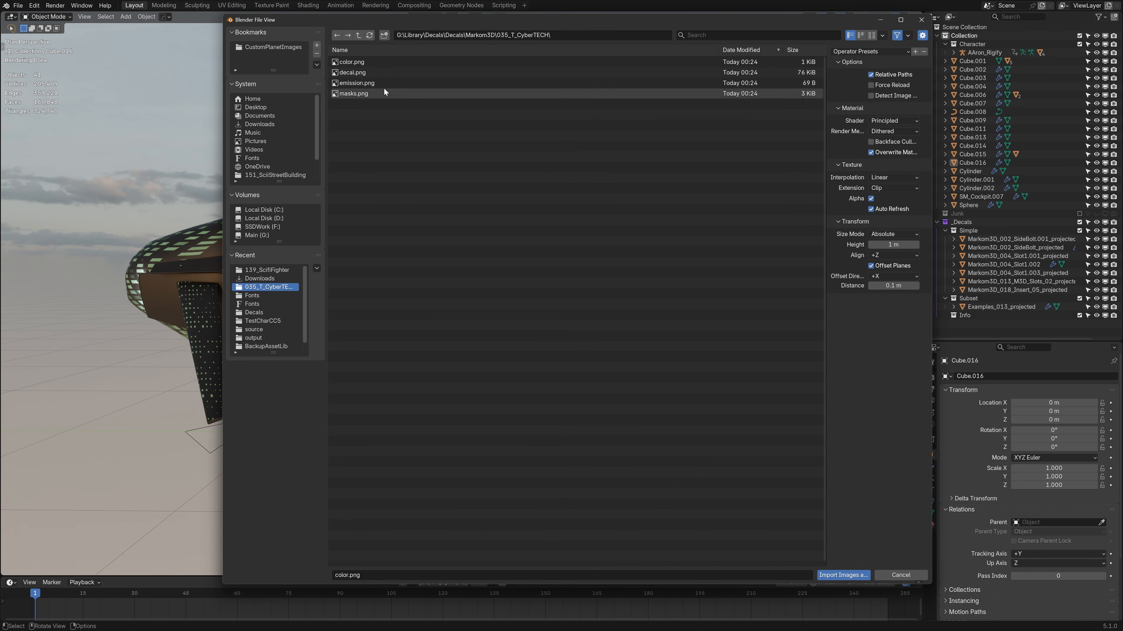
left_click(375, 62)
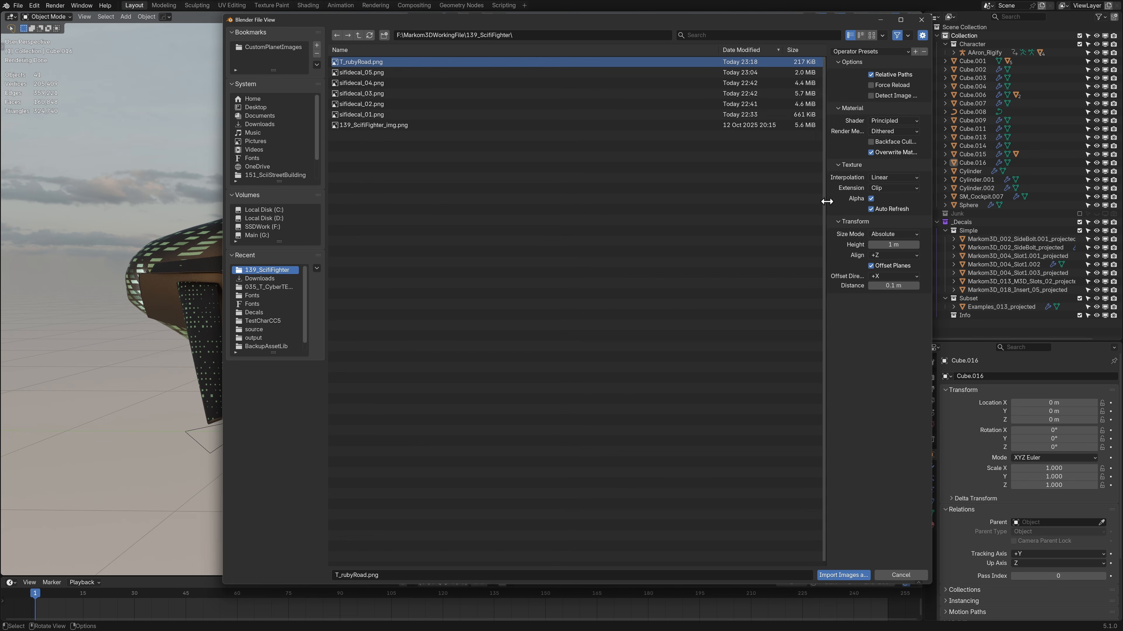
left_click(842, 575)
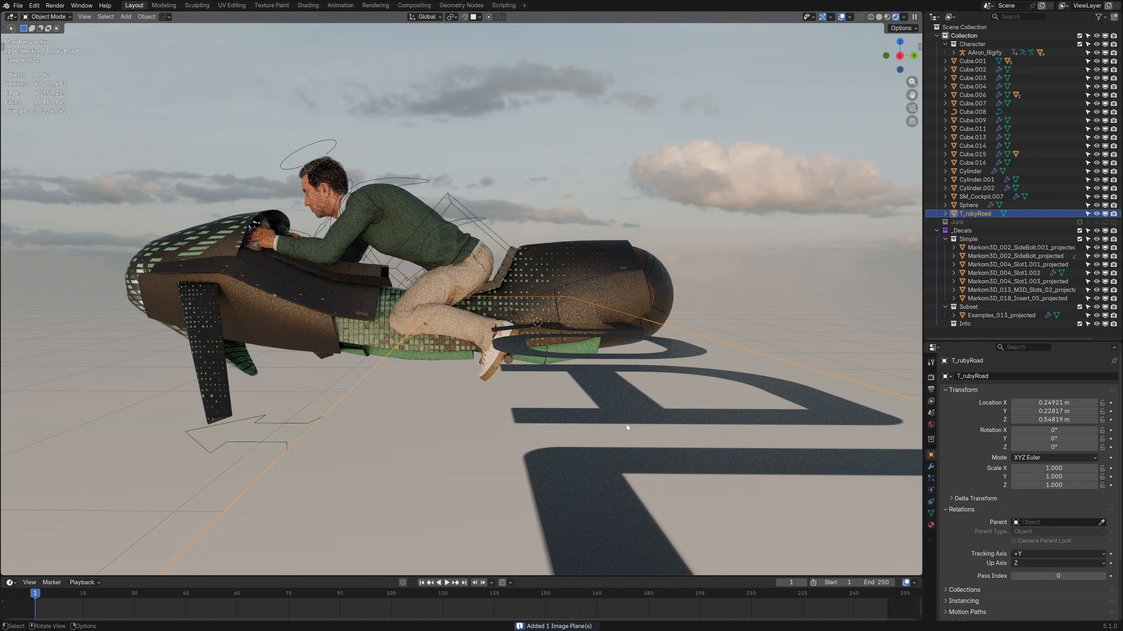
Rotate the image plane 90° about Z and 90° about global Y so the lettering stands upright along the vehicle's side.
type("rz90")
key("Return")
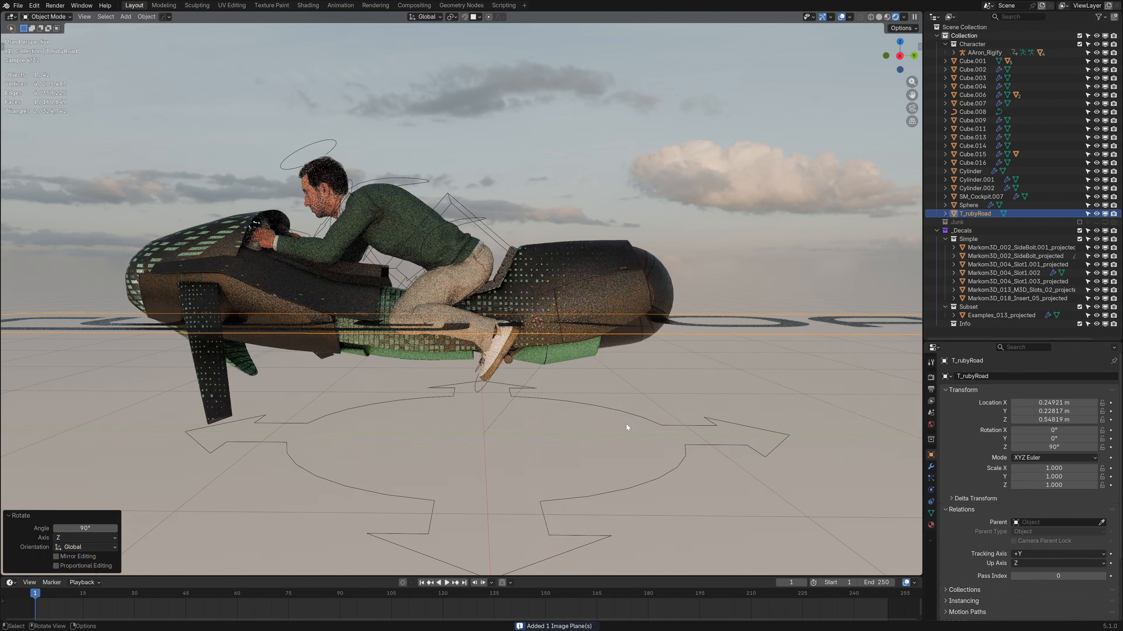
type("ry")
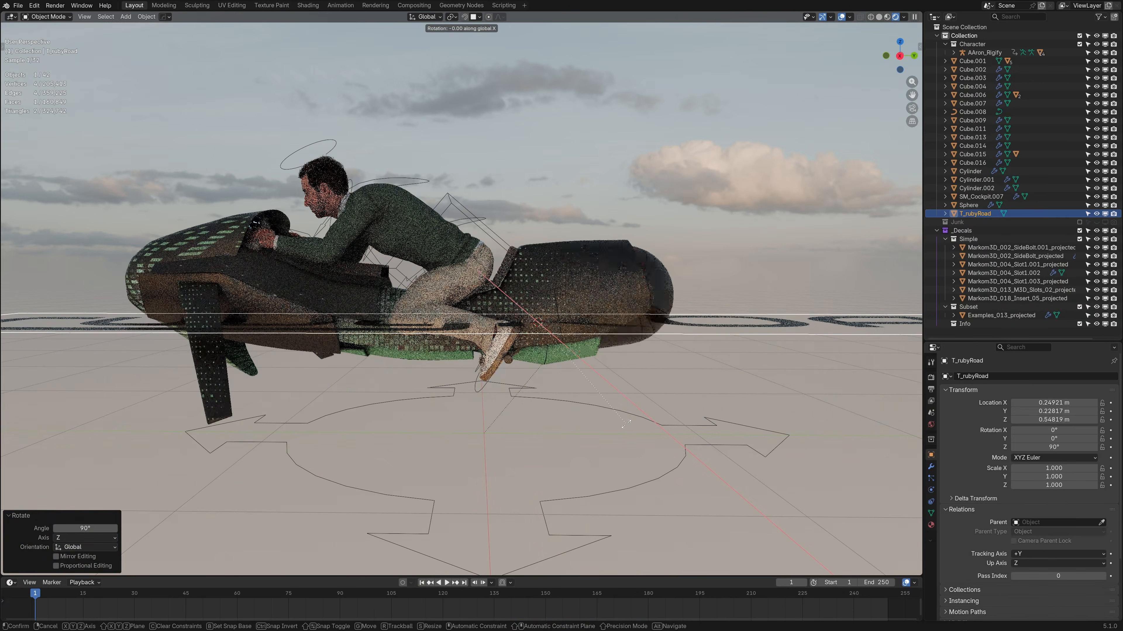
type("90")
key("Return")
key("x")
left_click(770, 389)
Scale the lettering plane down to about 0.104 and move it in the right view onto the vehicle's lower front hull.
key("s")
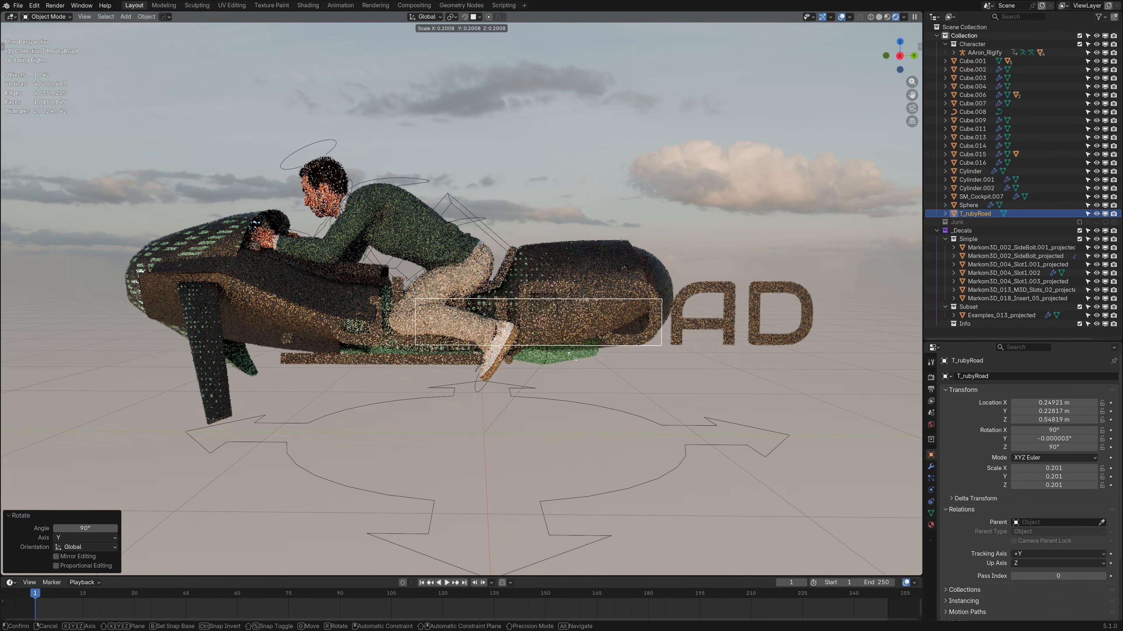
left_click(544, 346)
key("KP_3")
key("g")
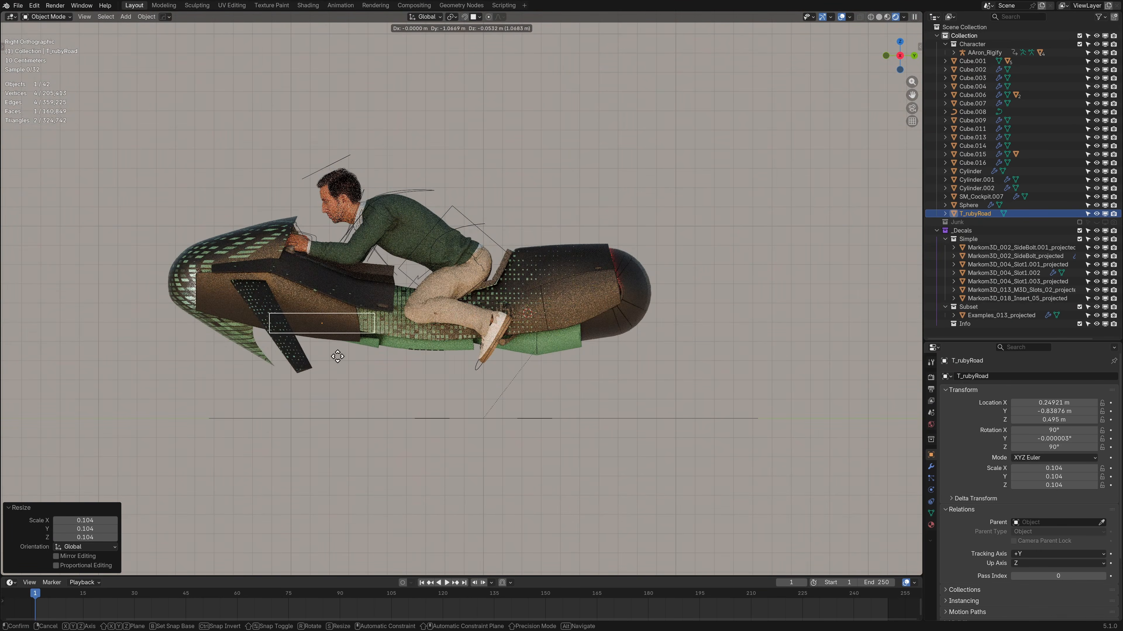
left_click(355, 346)
Rotate the lettering plane about 11.7° in the right view to follow the hull's slope and reposition it below the fin.
scroll(397, 376, "up", 2)
key("r")
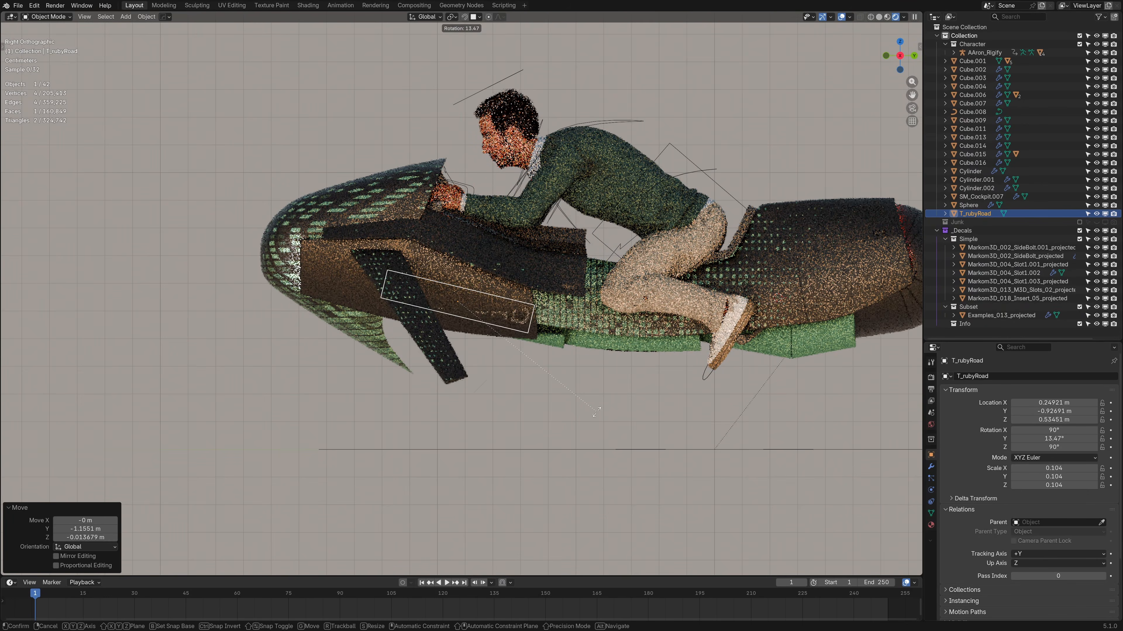
left_click(599, 407)
key("g")
left_click(564, 413)
Move the lettering plane outward about 0.045 m along X and tilt it about 21.4° around its local X axis.
middle_click_drag(564, 413, 669, 421)
key("g")
key("x")
left_click(703, 416)
key("r")
key("y")
key("y")
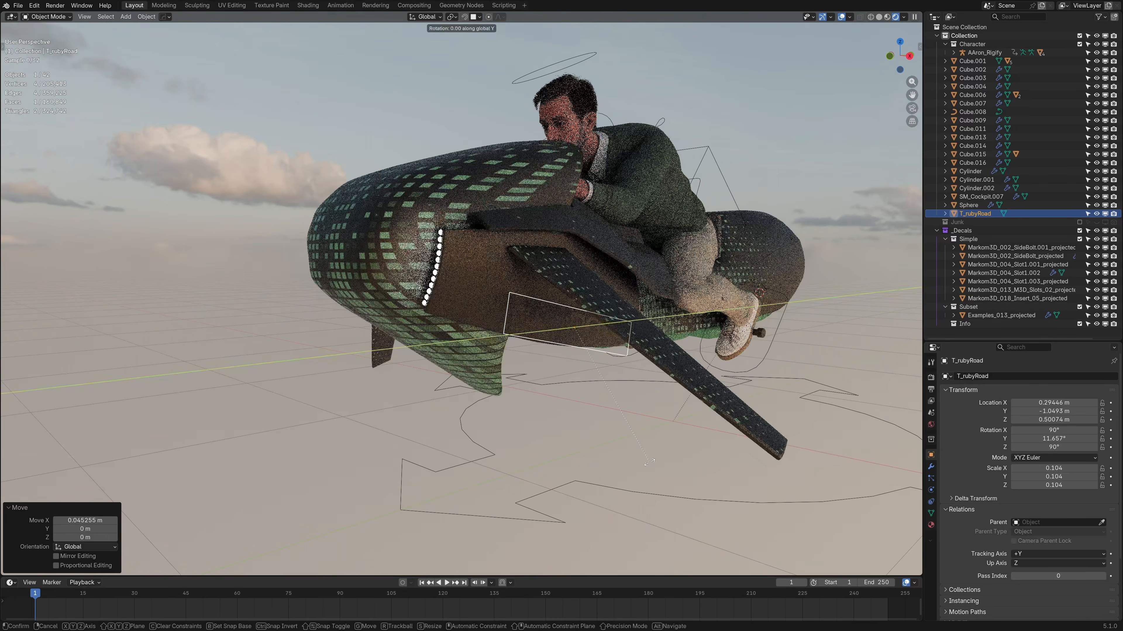
key("x")
key("x")
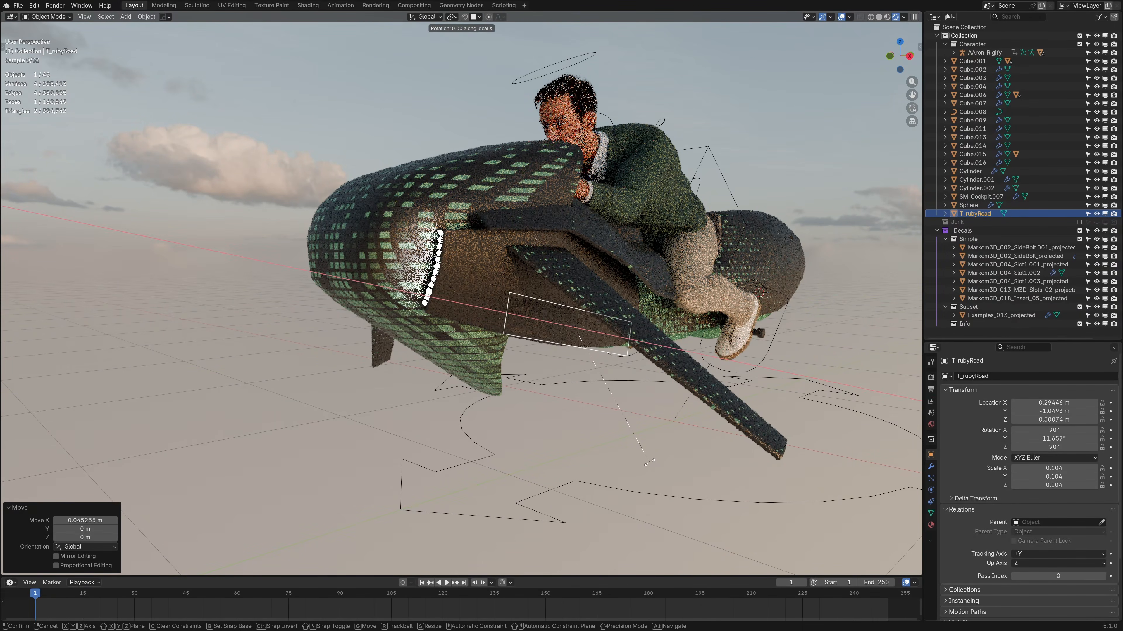
left_click(598, 490)
Add a Shrinkwrap modifier to the lettering plane with the brown hull panel Cube.014 as target.
scroll(553, 385, "up", 4)
middle_click_drag(588, 349, 582, 293)
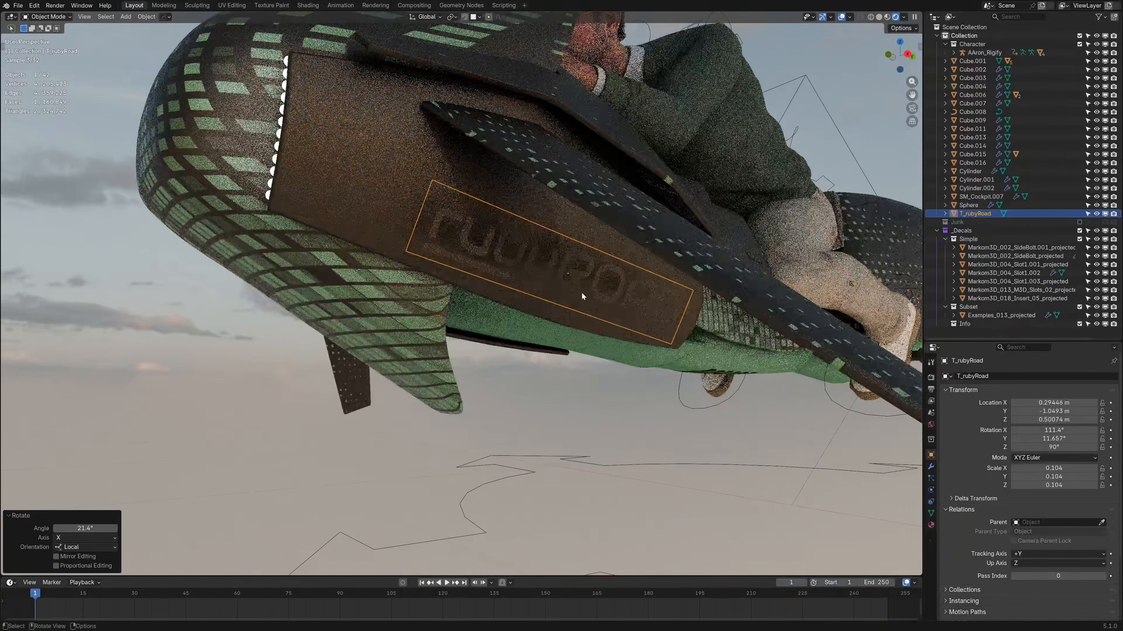
left_click(931, 467)
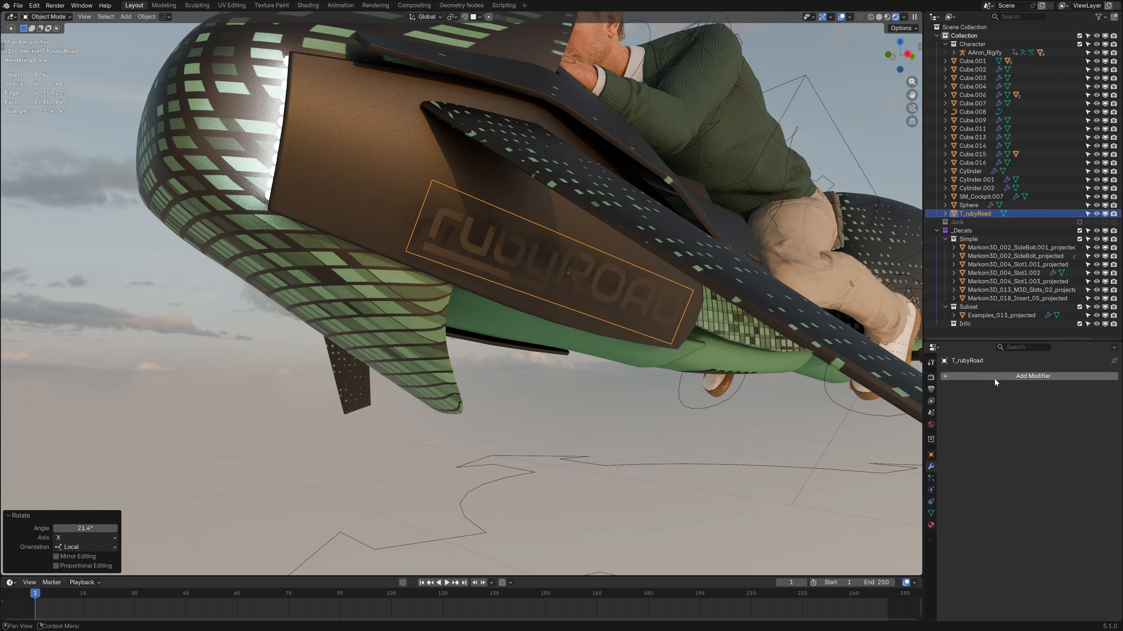
key("shift+a")
mouse_move(990, 398)
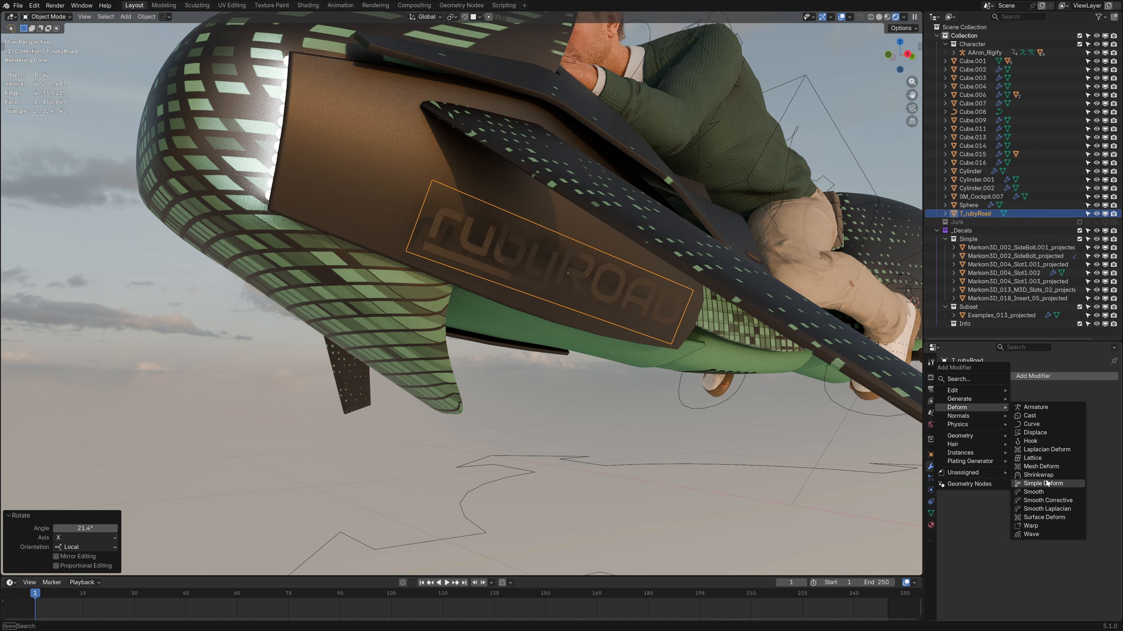
left_click(1050, 474)
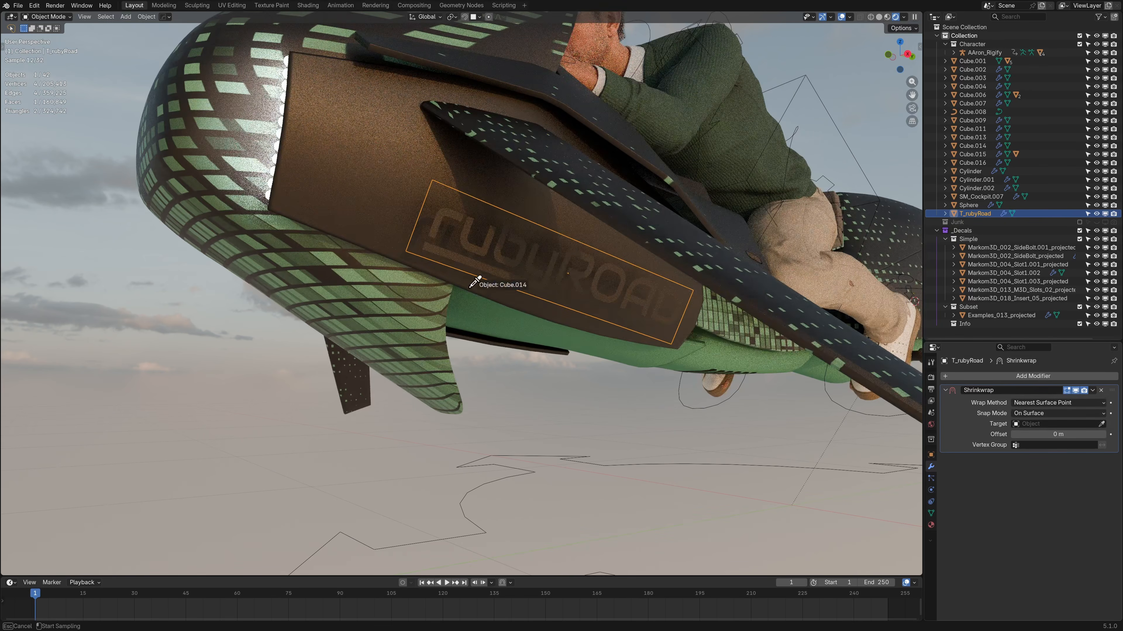
left_click(383, 169)
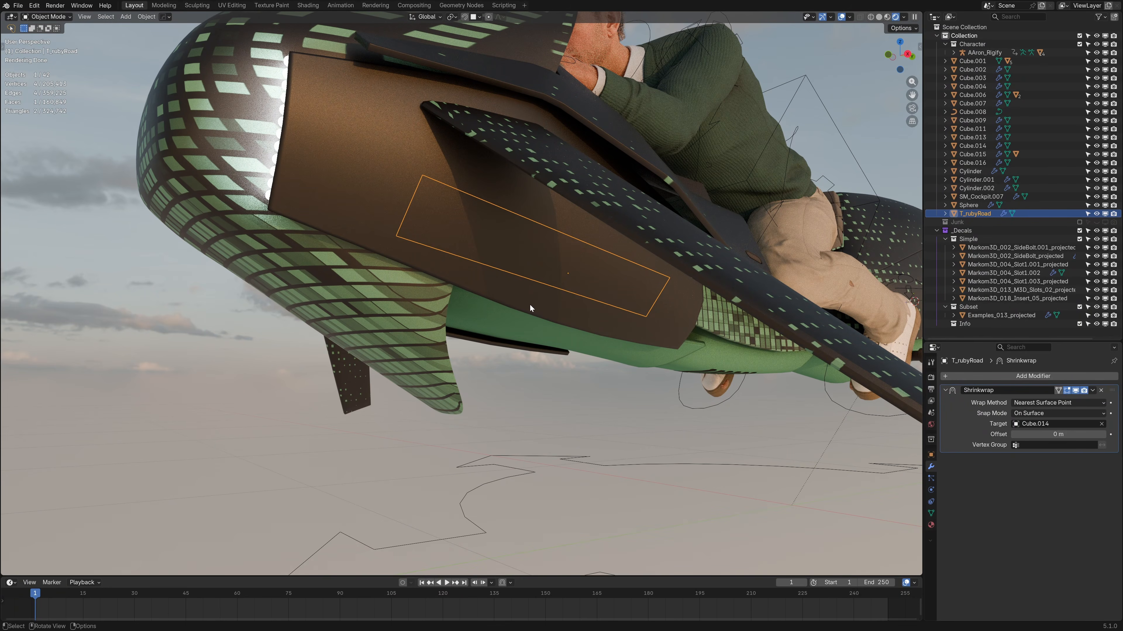
Subdivide the lettering plane's mesh repeatedly into a grid of 64 faces.
key("Tab")
right_click(530, 276)
left_click(520, 297)
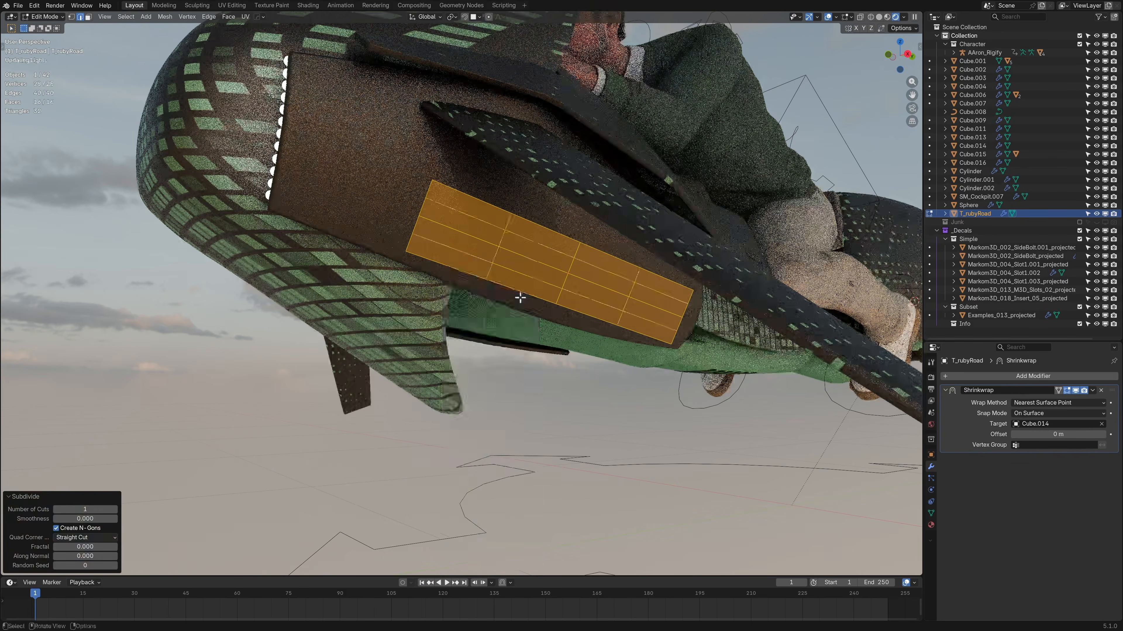
right_click(520, 298)
left_click(524, 304)
key("Tab")
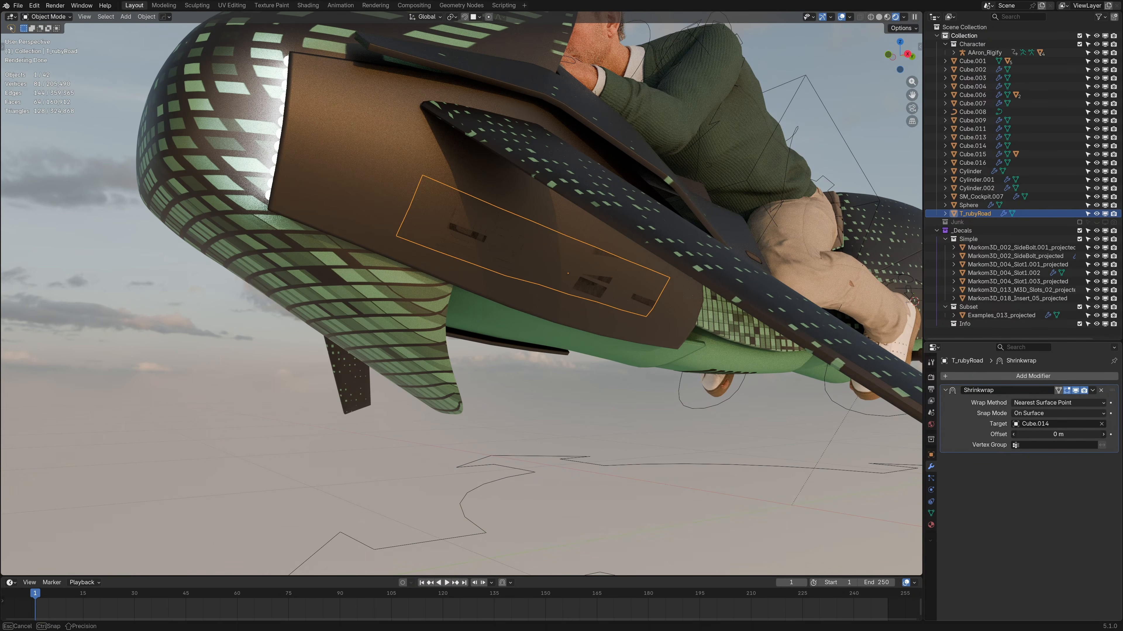
Try Shrinkwrap offsets of 0.1 m and 0.01 m on the lettering plane.
type(".1")
key("Return")
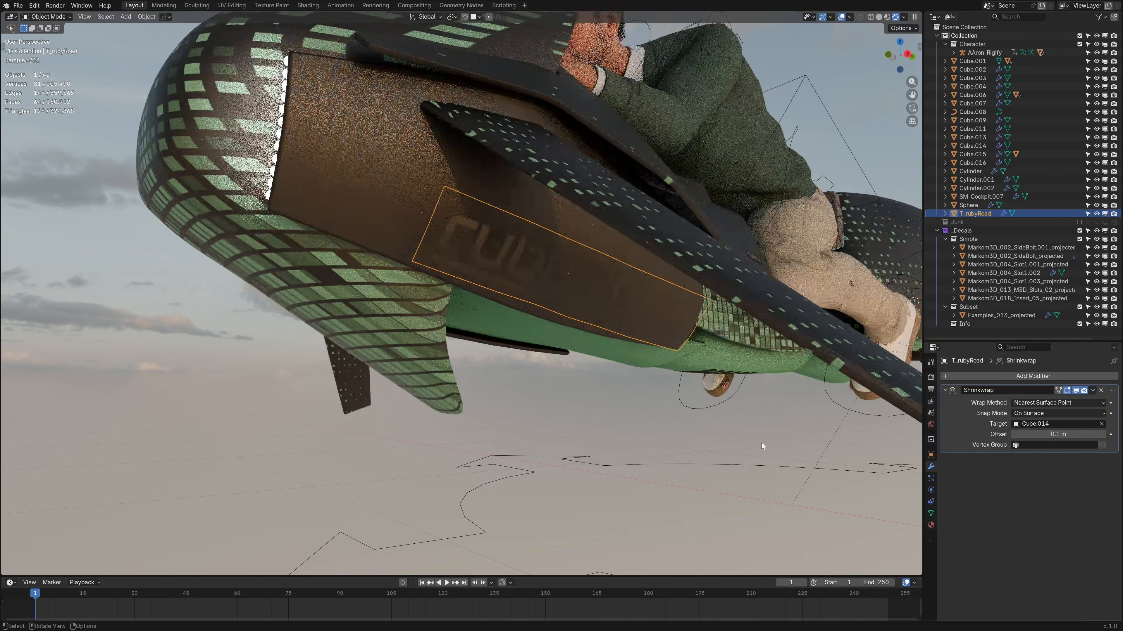
scroll(729, 444, "up", 4)
middle_click_drag(687, 434, 650, 433)
left_click(1058, 434)
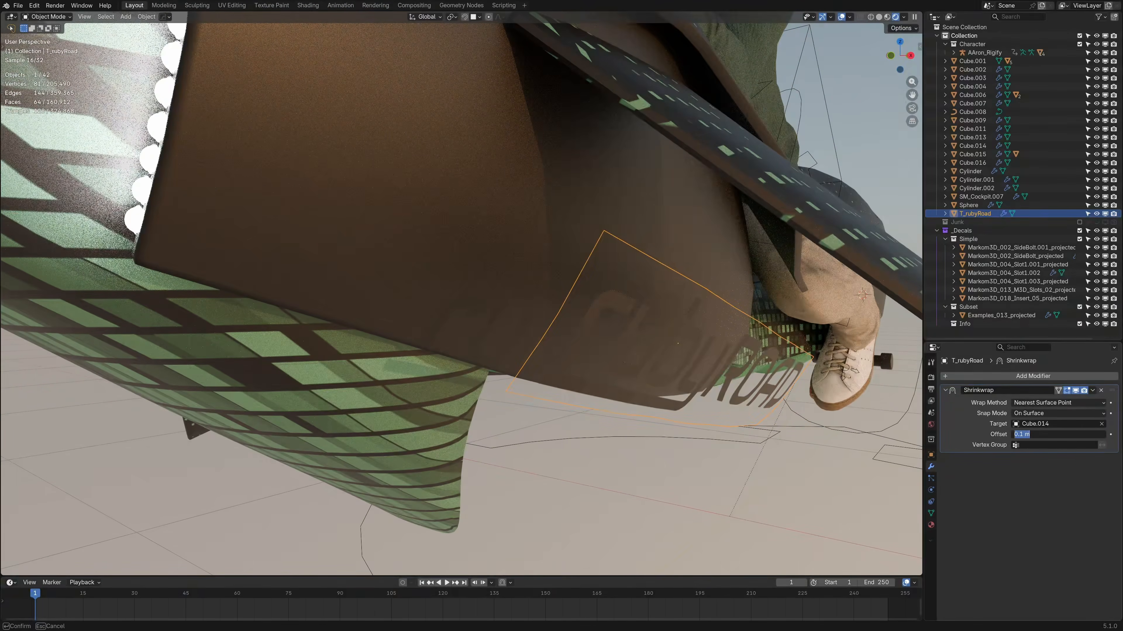
type(".1")
key("BackSpace")
type("01")
key("Return")
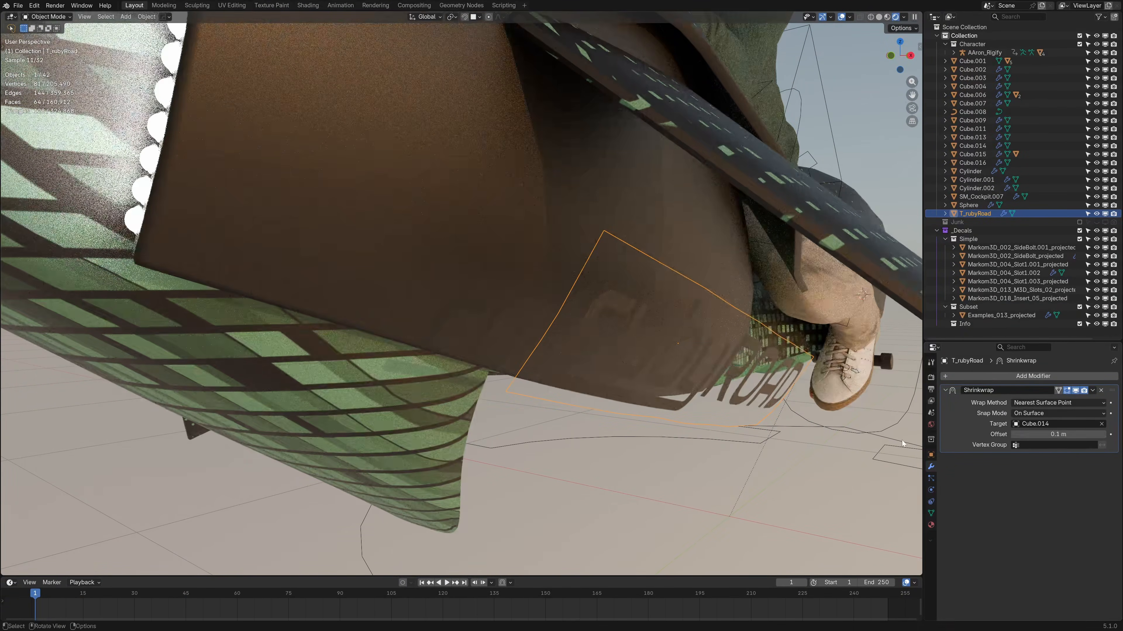
Set the Shrinkwrap offset to 0.002 m and reduce it to 0.001 m to bring the lettering closer to the hull.
middle_click_drag(884, 444, 920, 456)
left_click(1058, 434)
type(".002")
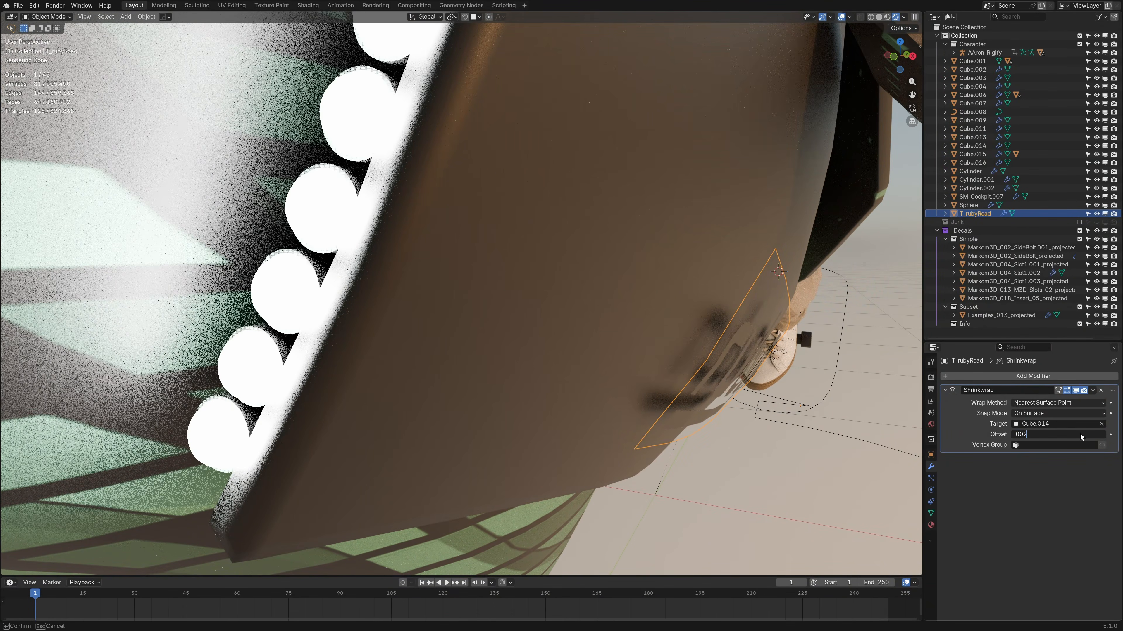
key("Return")
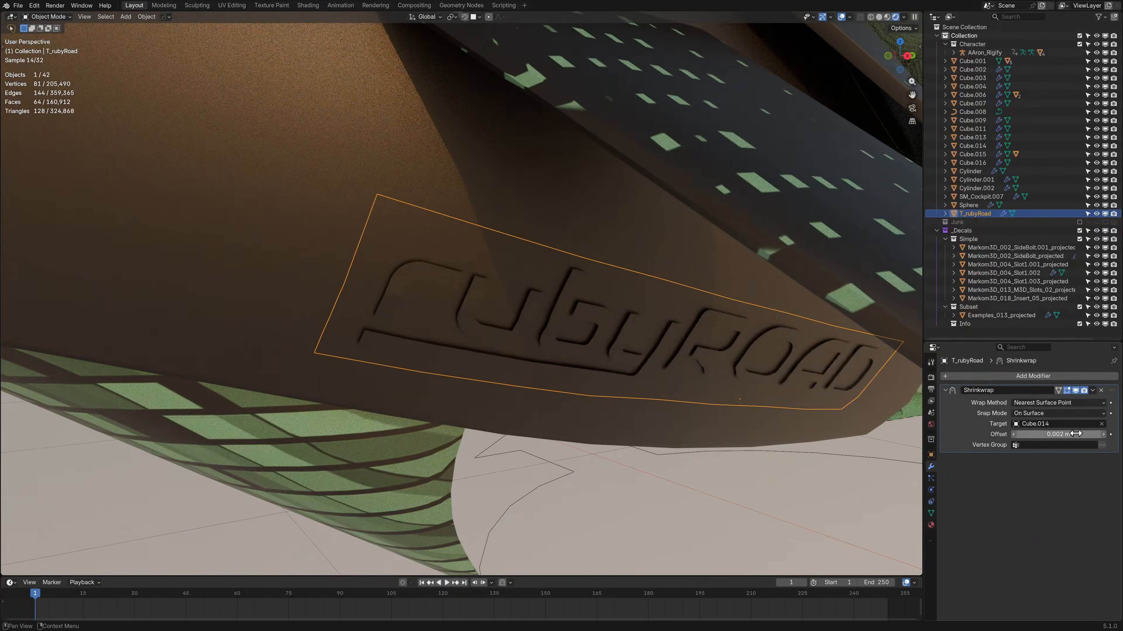
left_click(1070, 435)
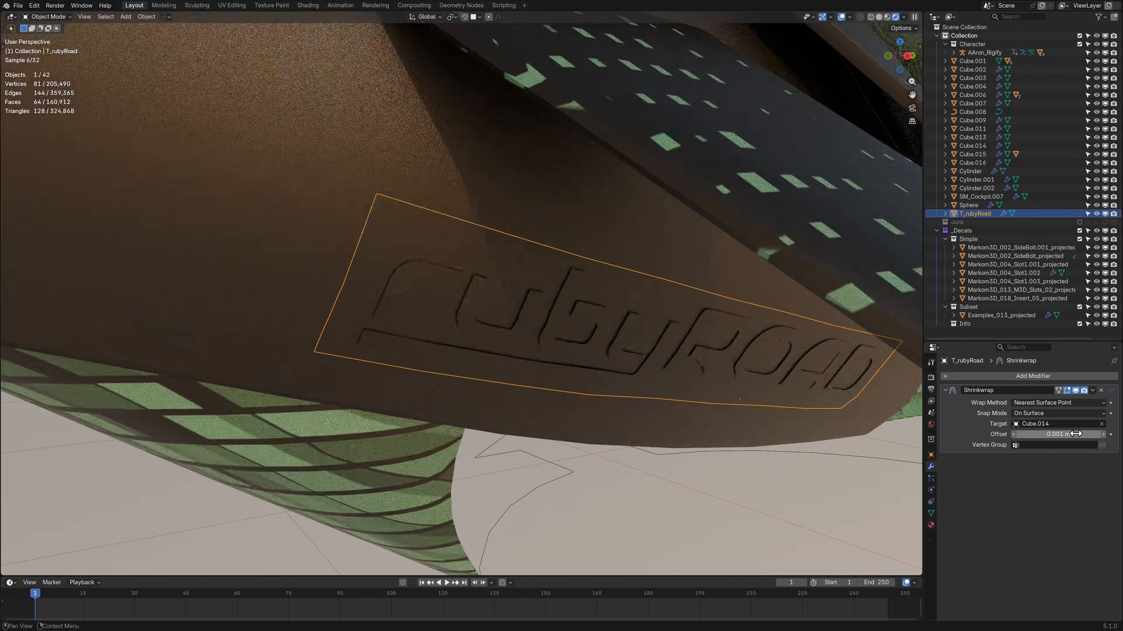
key("Return")
Change the Shrinkwrap wrap method to Project with the Negative direction enabled, and set its offset to 0.002 m.
left_click(1046, 402)
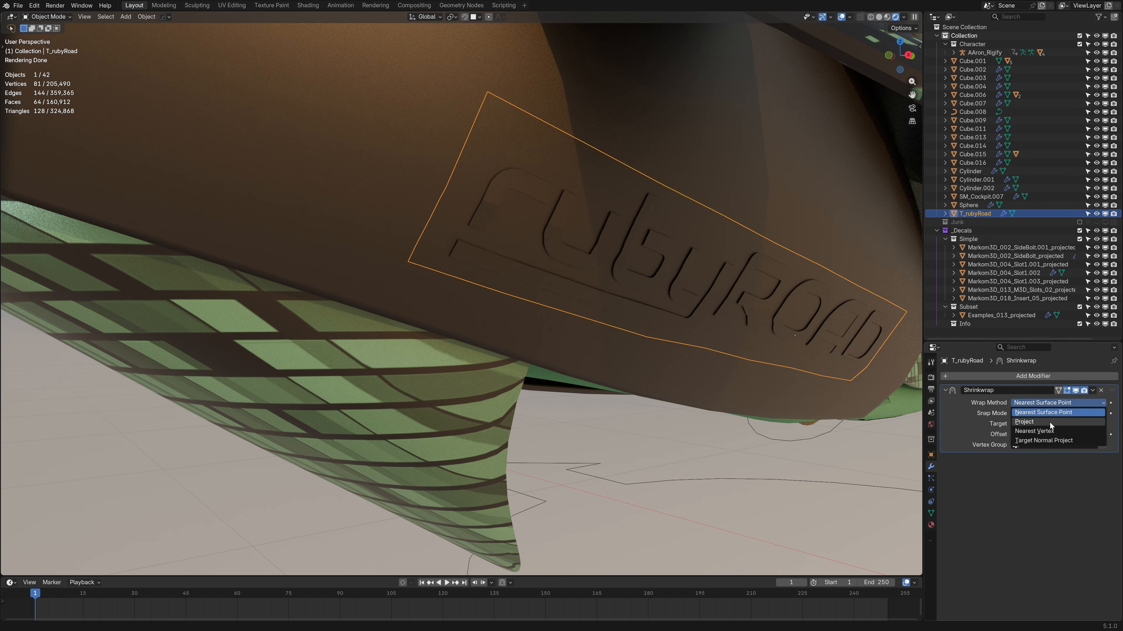
left_click(1049, 423)
left_click(1058, 413)
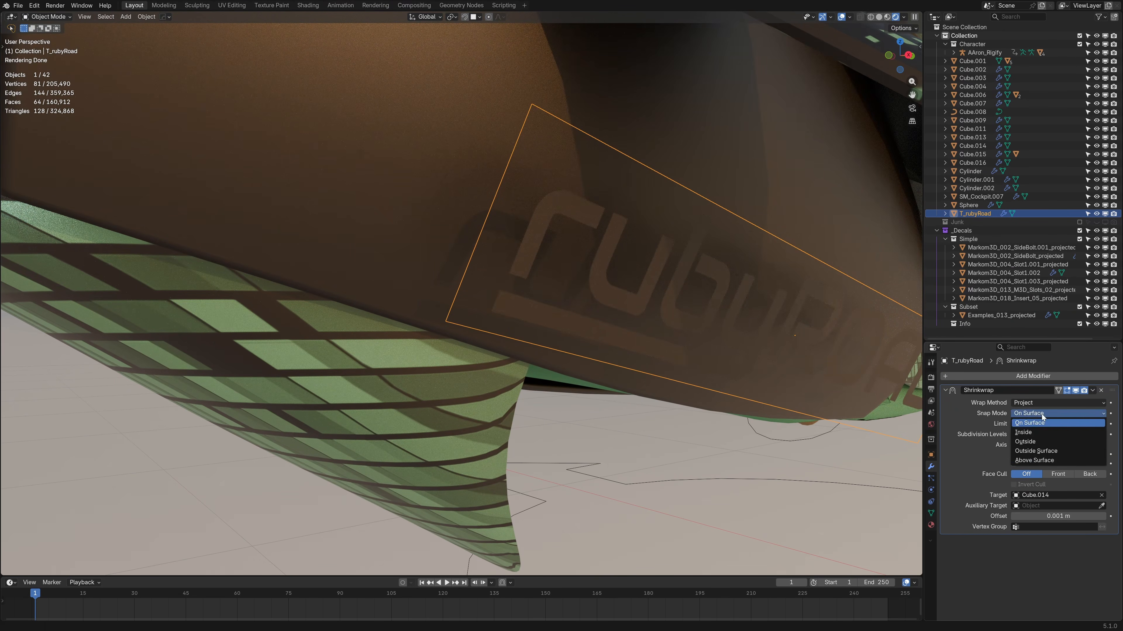
left_click(1014, 454)
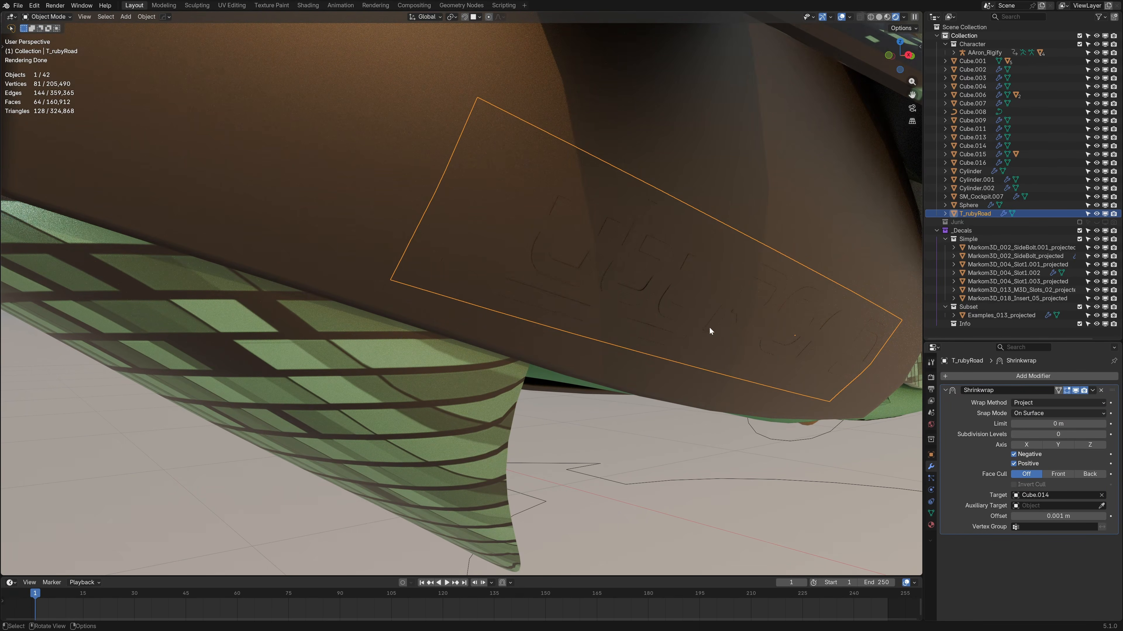
middle_click_drag(706, 326, 718, 353)
scroll(710, 327, "up", 3)
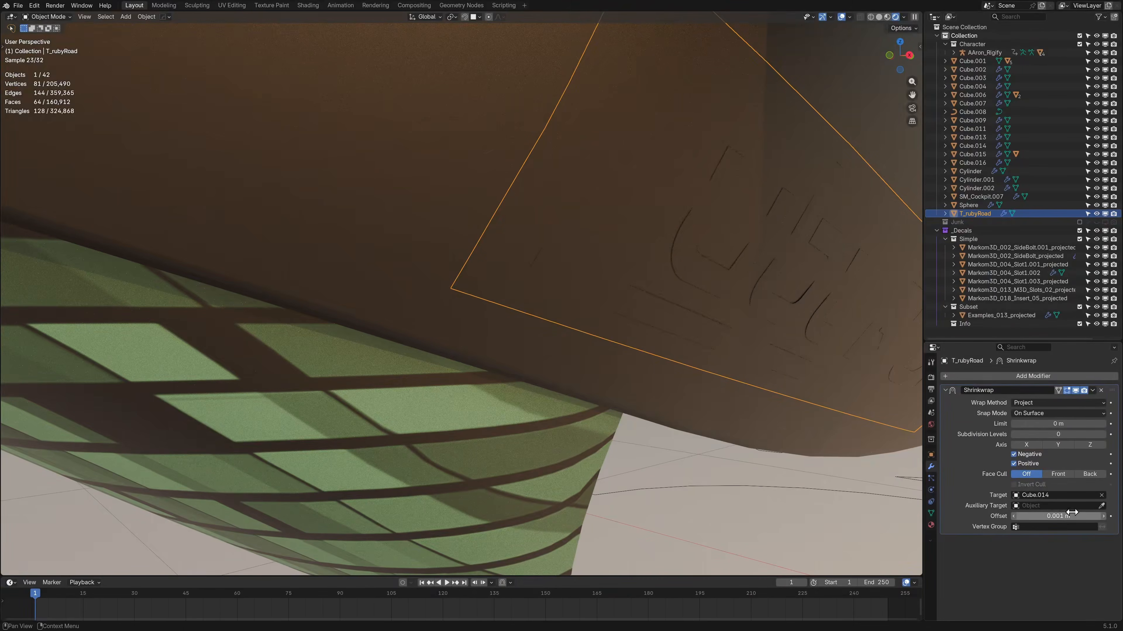
left_click(1072, 516)
type(".002")
key("Return")
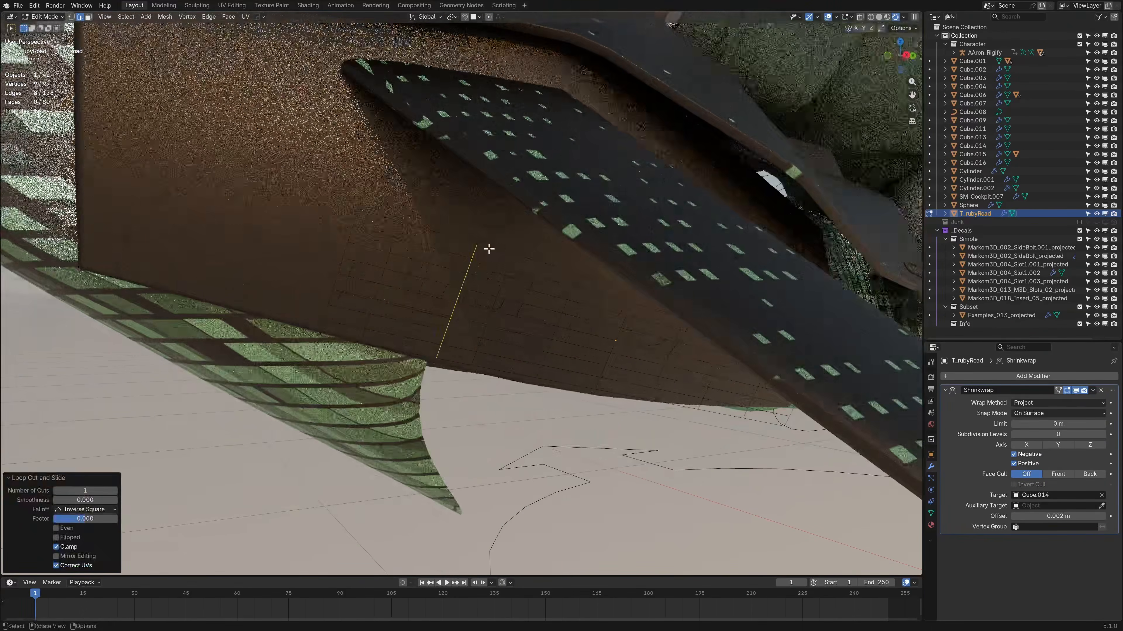
Add three more crosswise loop cuts along the length of the lettering plane's mesh.
key("ctrl+r")
double_click(569, 268)
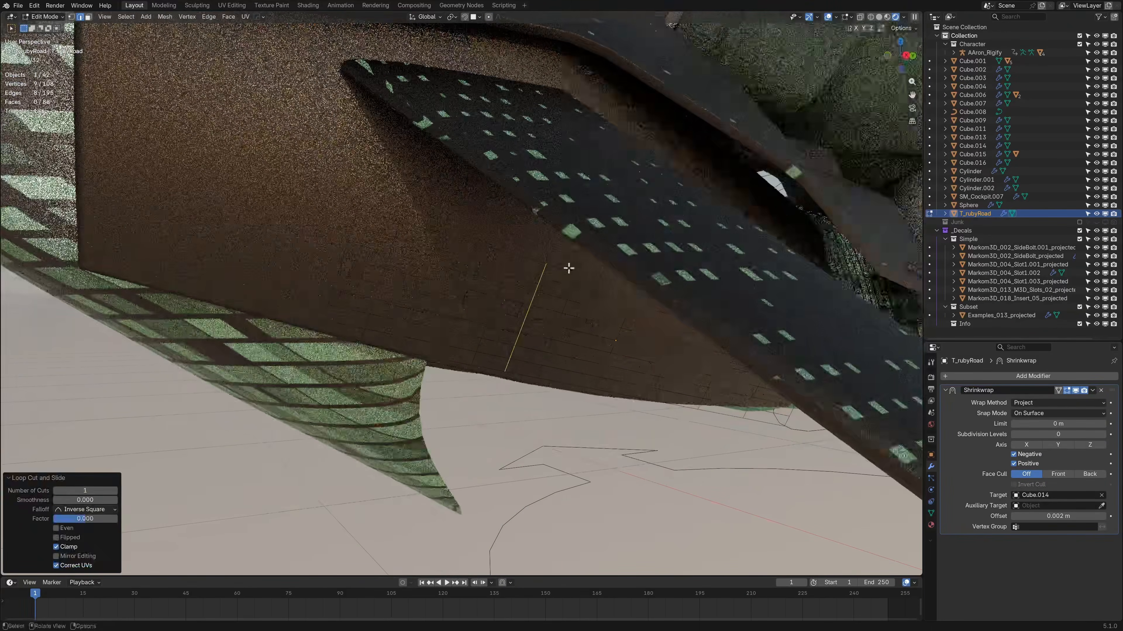
key("ctrl+r")
double_click(617, 285)
key("ctrl+r")
double_click(669, 313)
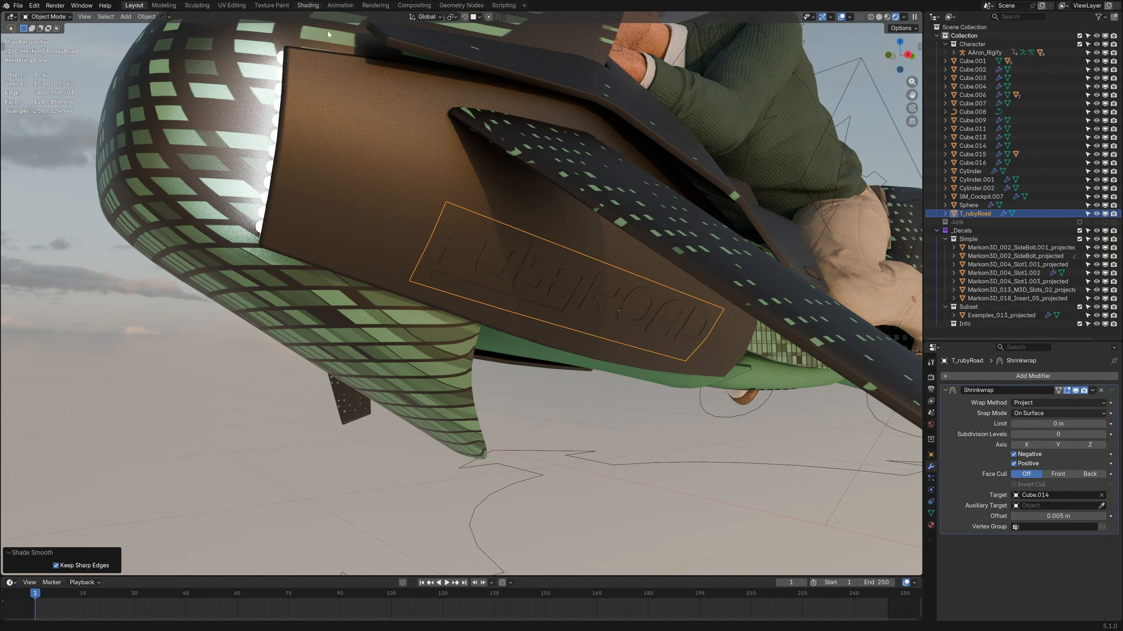
In the Shading workspace, insert a Mix Color node between the T_rubyRoad.png colour output and the Principled BSDF base colour.
left_click(308, 5)
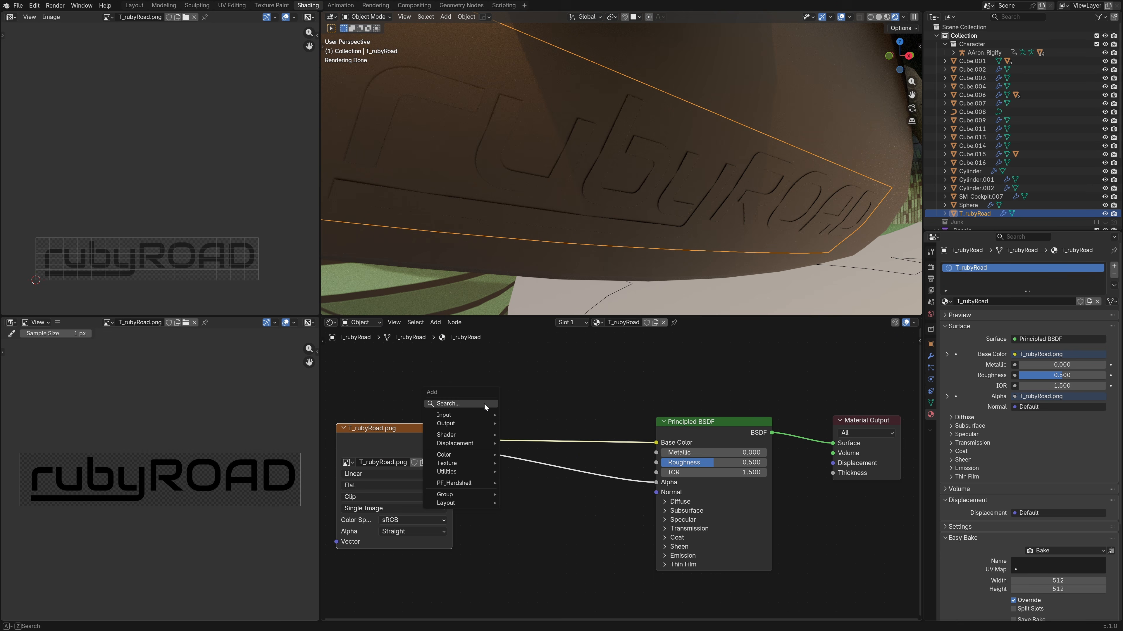
key("shift+a")
type("mix")
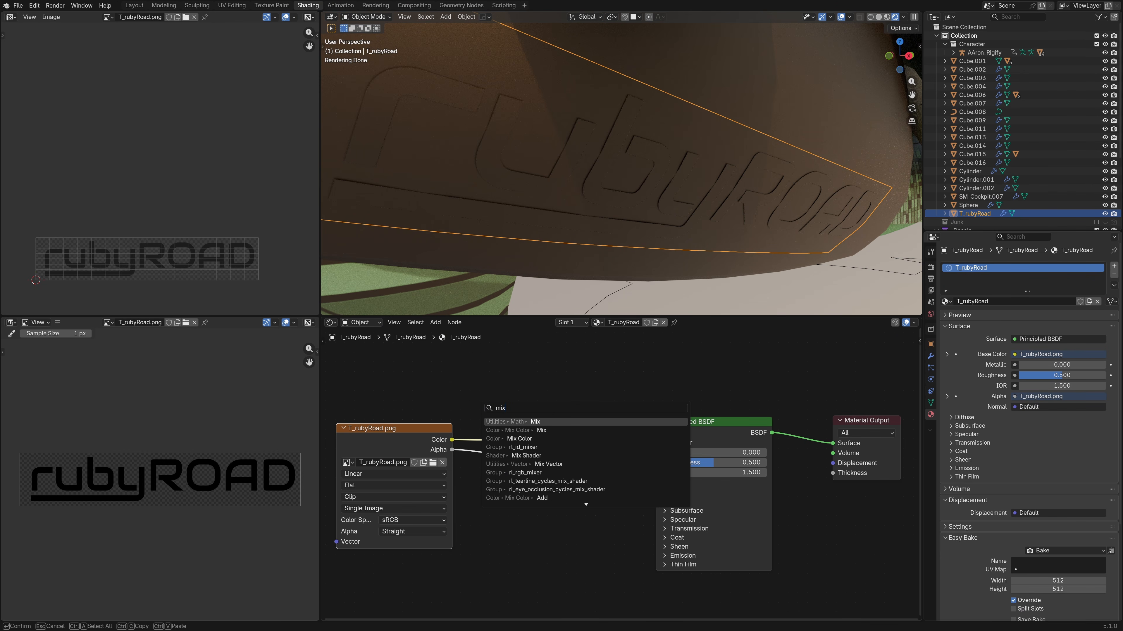
key("Return")
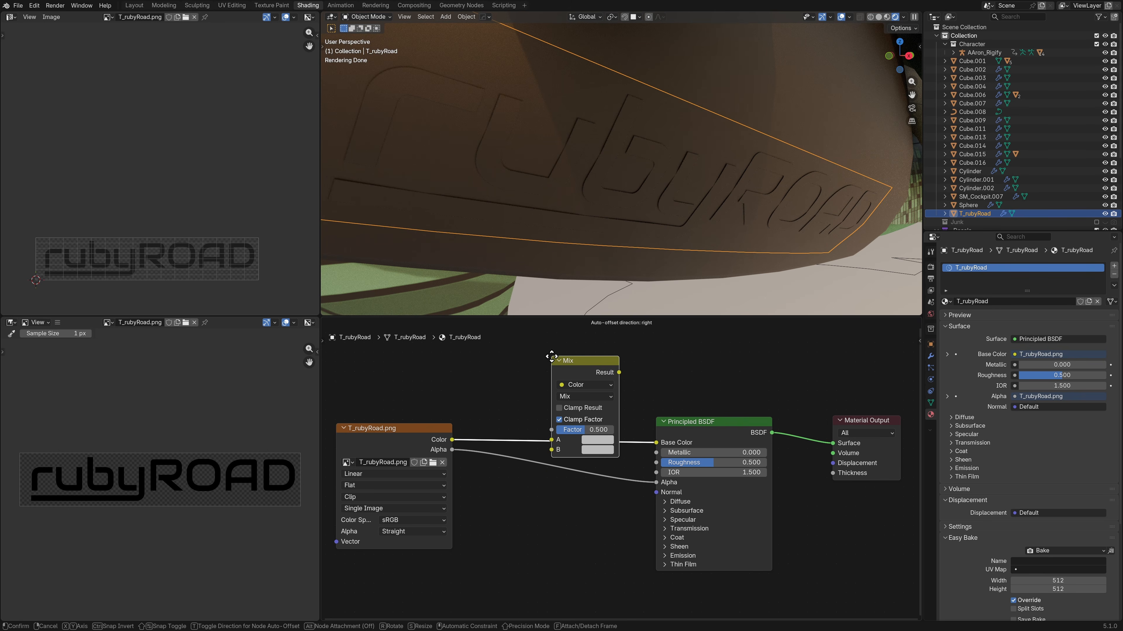
left_click(555, 359)
Copy the green hex colour from the Mix node's B input in the Mat_Base_Material of hull part Cube.004.
left_click(597, 450)
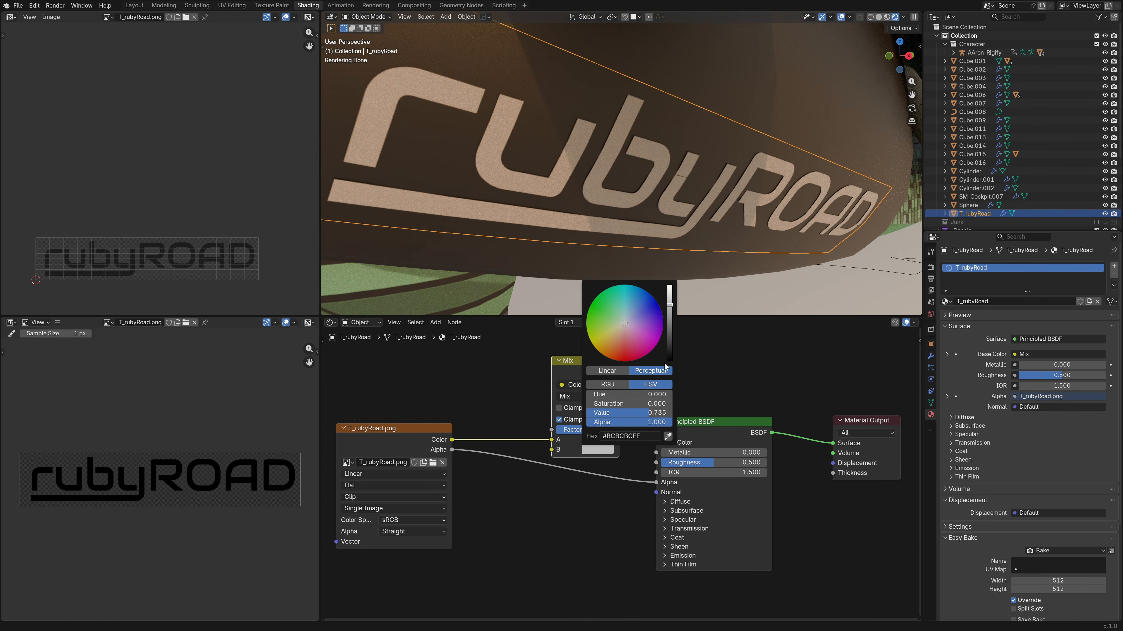
left_click(604, 459)
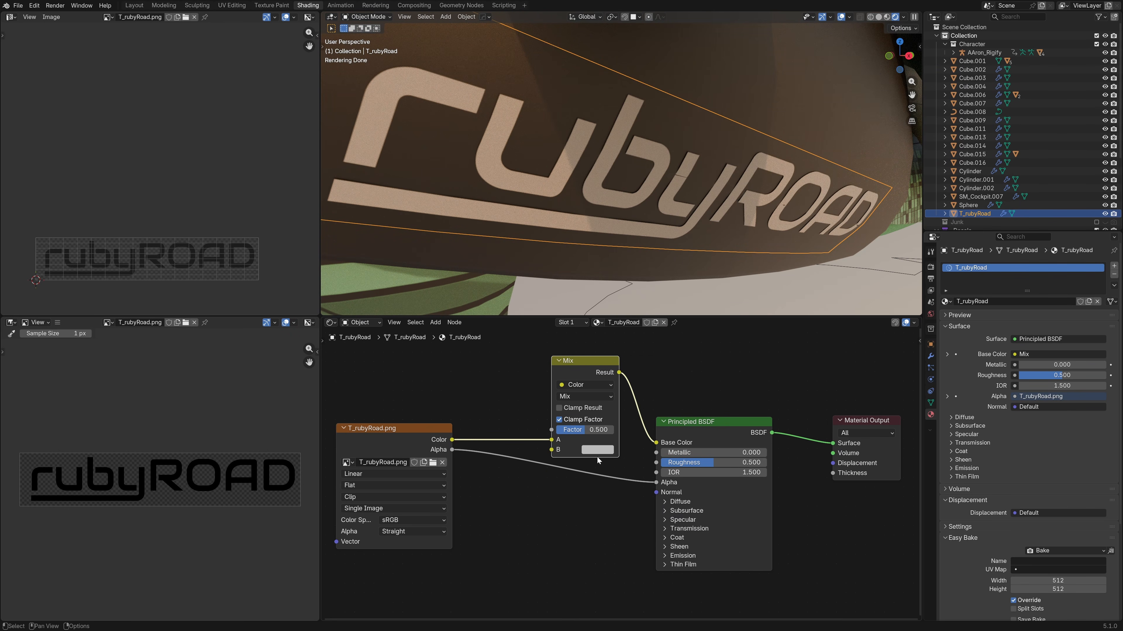
left_click(461, 301)
left_click(628, 452)
left_click(662, 439)
key("Return")
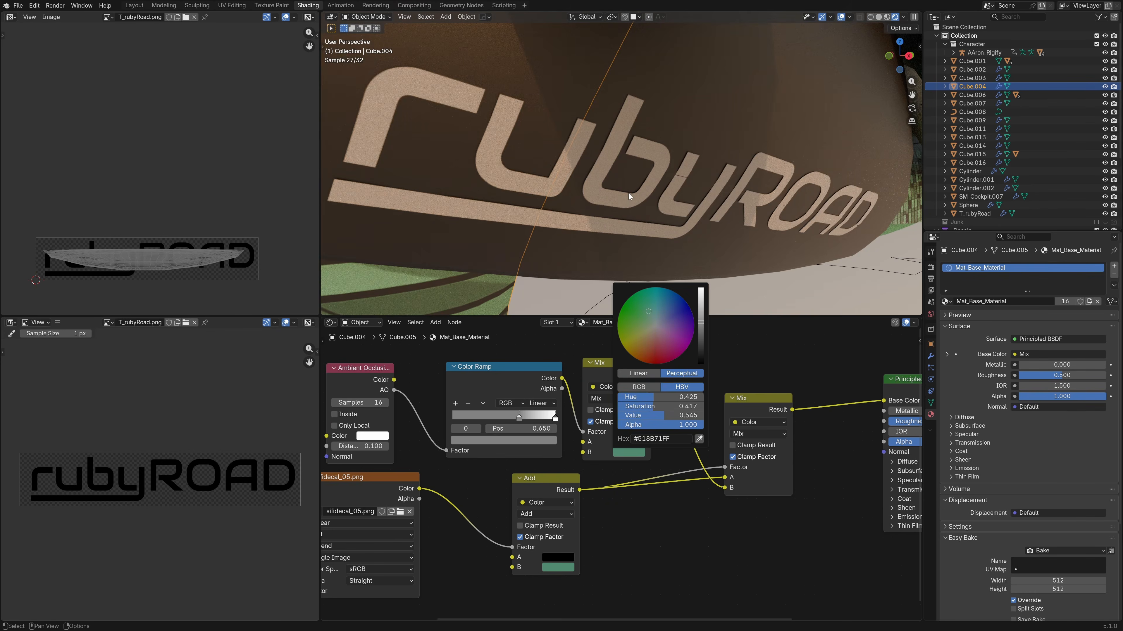
Return to the lettering plane's material and set its Mix node's B colour to #518B71FF with a factor of 1.
key("ctrl+z")
left_click(599, 450)
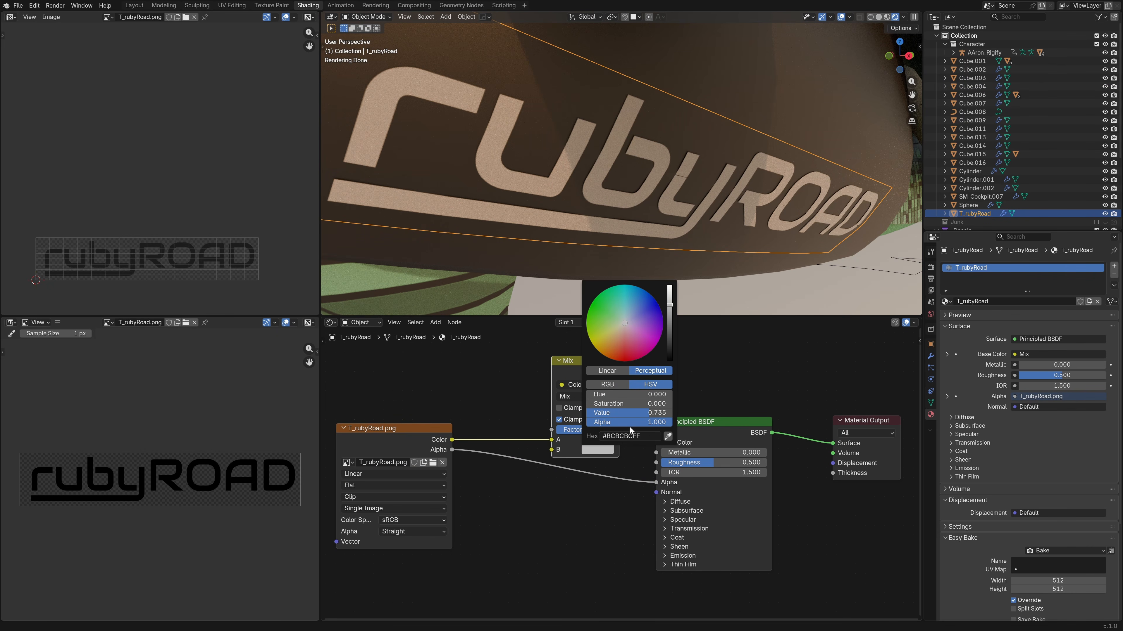
type("#518B71FF")
scroll(641, 177, "down", 8)
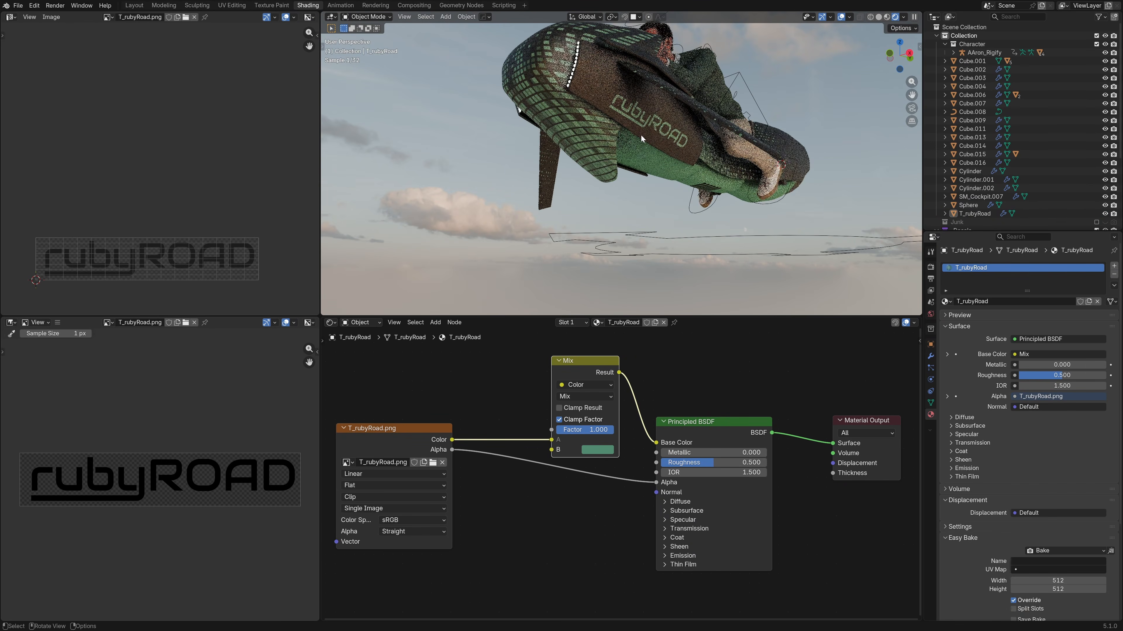
Add a Mirror modifier on the X axis to the lettering plane, using Cube.004 as the mirror object.
middle_click_drag(641, 150, 699, 168)
left_click(930, 356)
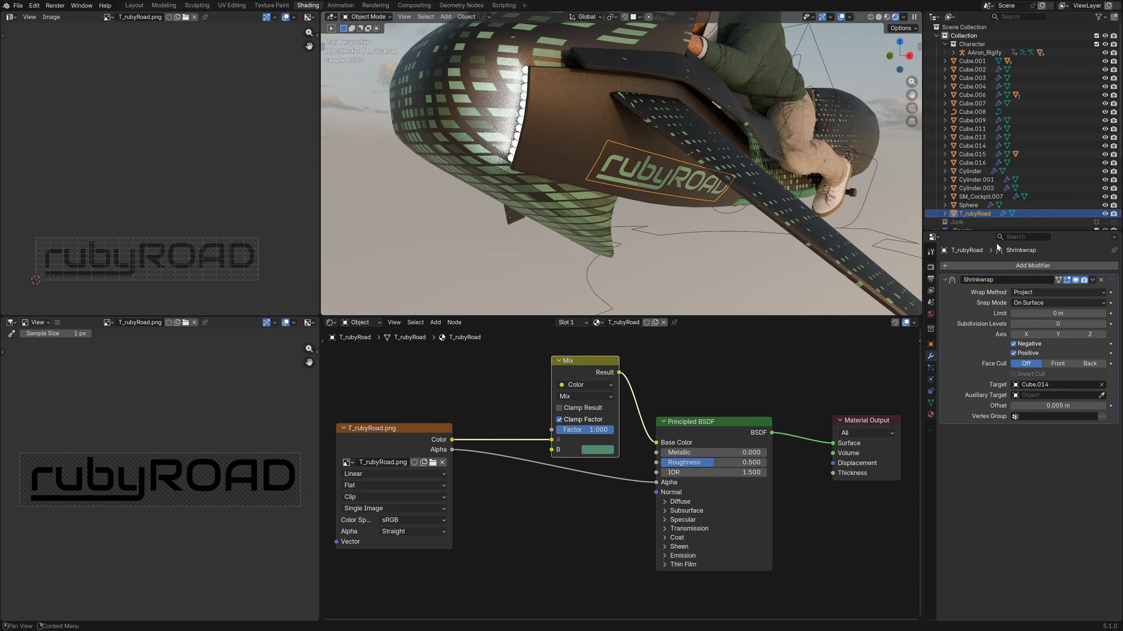
left_click(1001, 268)
type("mirro")
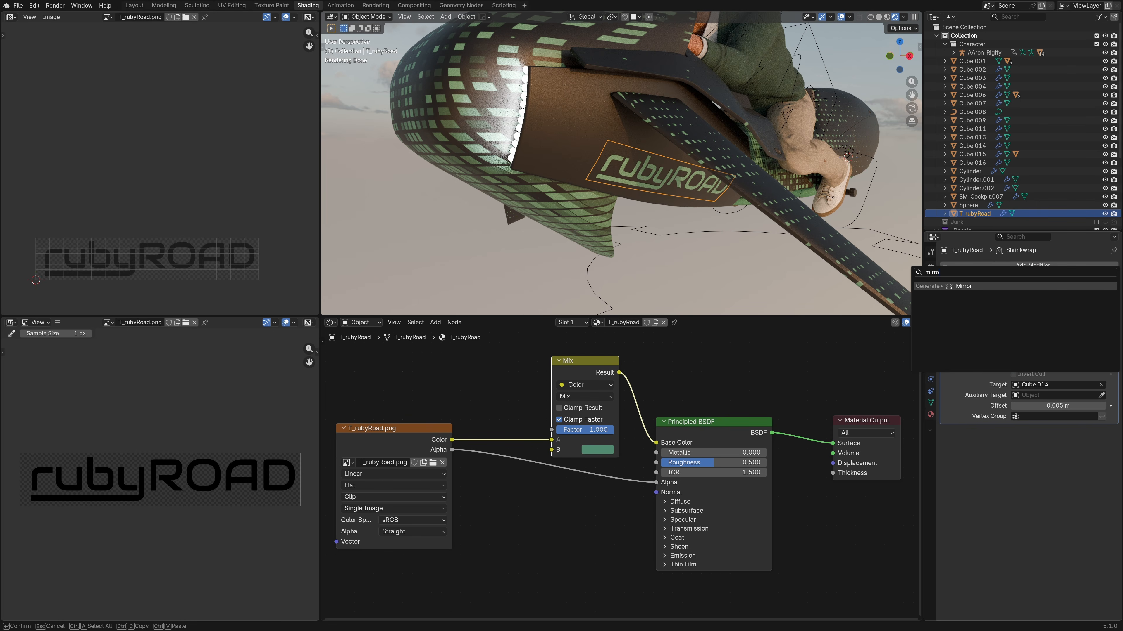
key("Return")
scroll(661, 201, "up", 4)
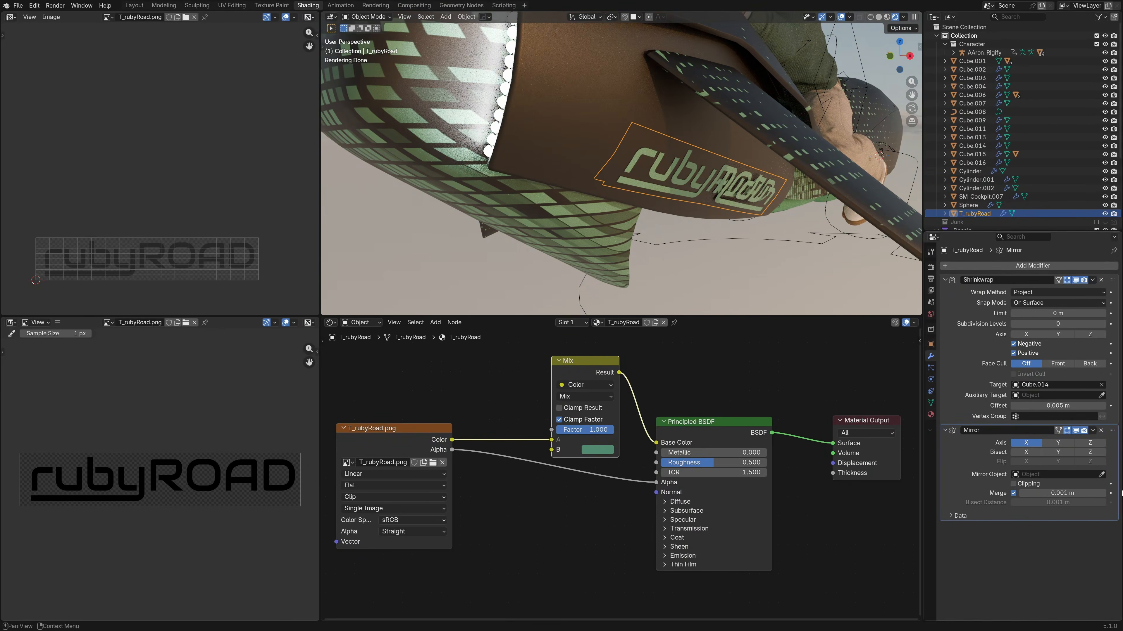
left_click(1101, 474)
left_click(421, 113)
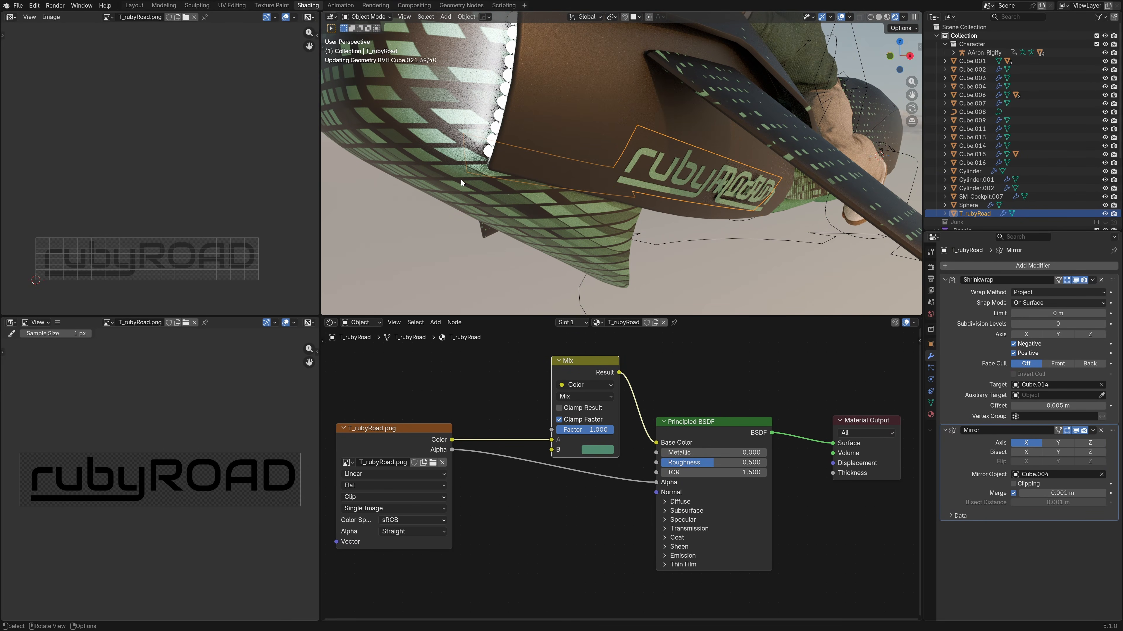
Enable Mirror U in the Mirror modifier's data options to correct the reversed lettering on the opposite hull side.
middle_click_drag(461, 179, 604, 132)
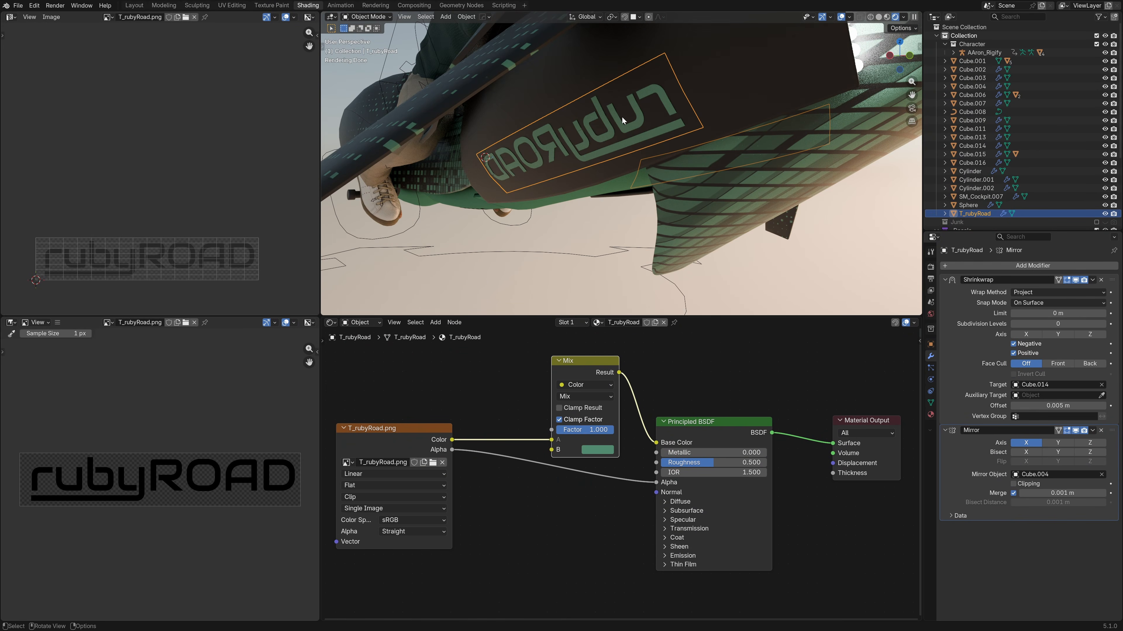
left_click(953, 516)
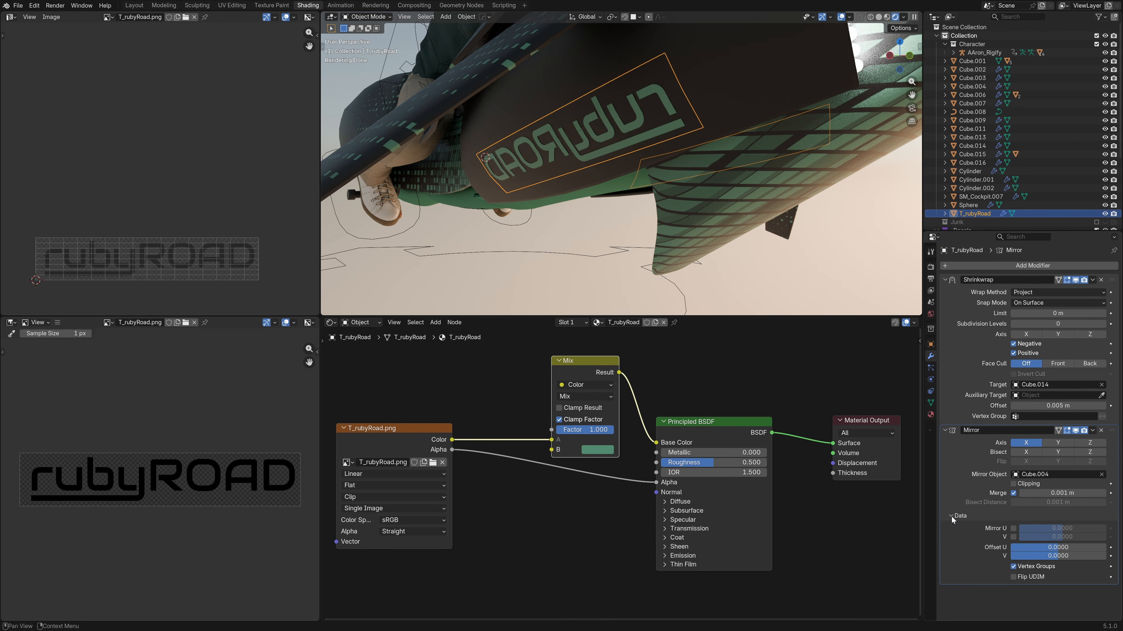
left_click(1013, 529)
Inspect the lettering on both sides of the vehicle and view the whole model in the Layout workspace.
middle_click_drag(549, 225, 446, 223)
scroll(495, 228, "down", 6)
mouse_move(545, 232)
middle_mouse_down()
mouse_move(620, 220)
mouse_move(557, 222)
mouse_move(742, 231)
mouse_move(583, 239)
middle_mouse_up()
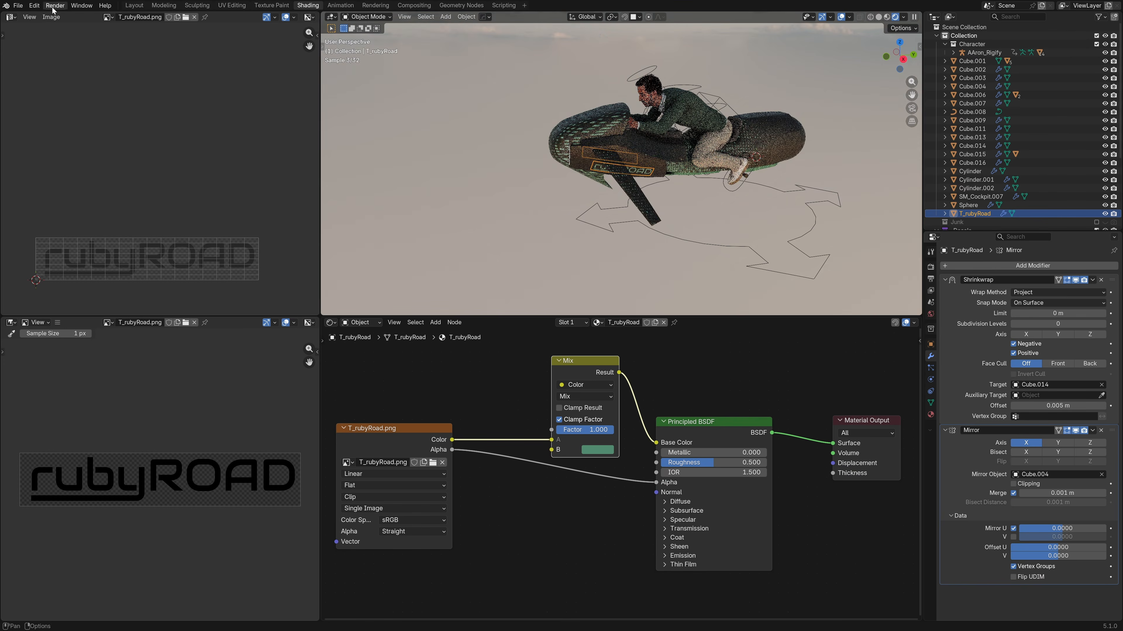
left_click(134, 5)
middle_click_drag(562, 345, 654, 366)
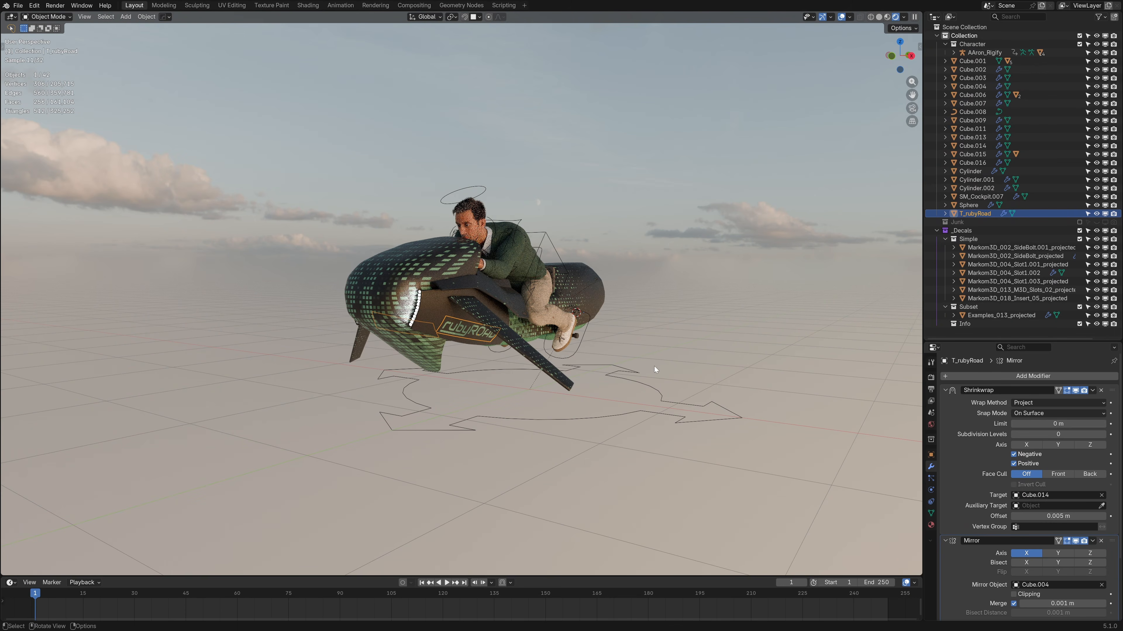